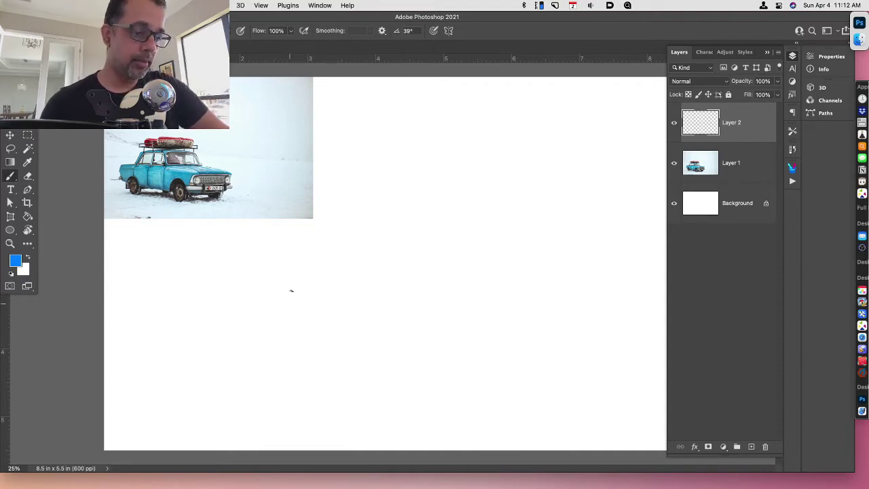
# Sketch the car body in blue as a two-point perspective box below the reference photo, with a long side face and shorter front face
pyautogui.moveTo(285, 286)
pyautogui.mouseDown()
pyautogui.moveTo(286, 308)
pyautogui.moveTo(463, 331)
pyautogui.mouseUp()
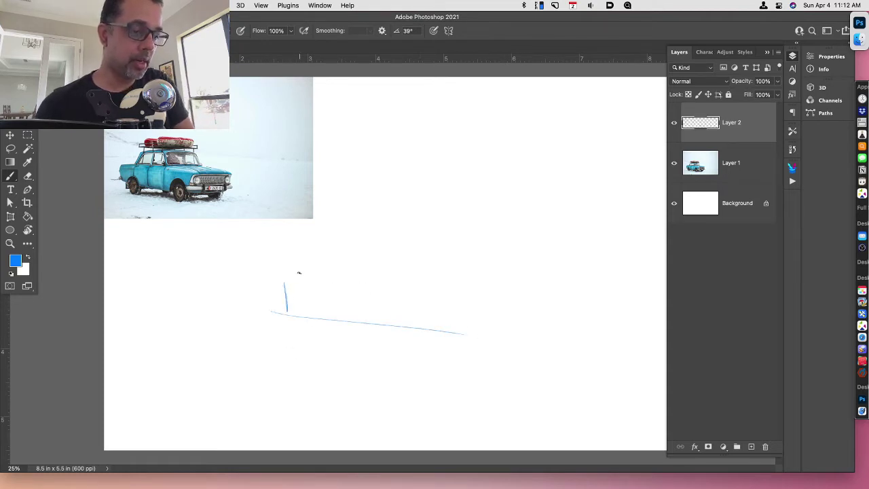
pyautogui.moveTo(298, 274)
pyautogui.mouseDown()
pyautogui.moveTo(461, 274)
pyautogui.moveTo(287, 279)
pyautogui.moveTo(478, 275)
pyautogui.moveTo(461, 272)
pyautogui.moveTo(465, 336)
pyautogui.mouseUp()
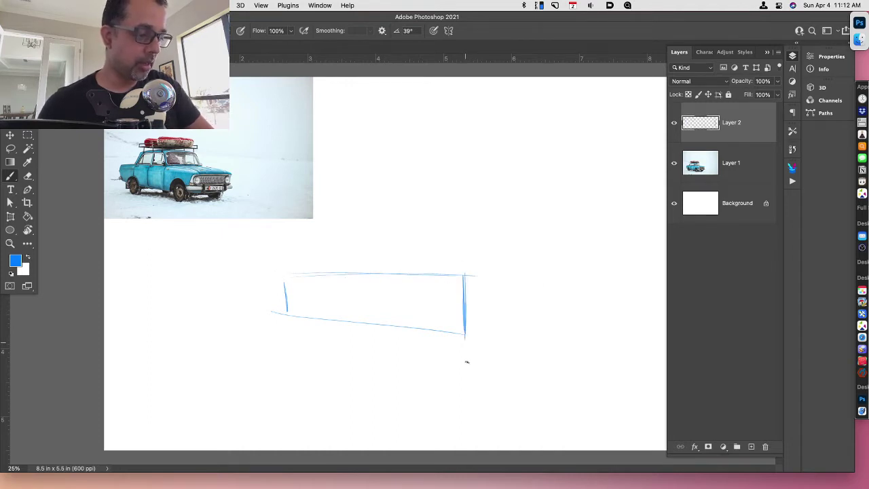
pyautogui.moveTo(475, 276); pyautogui.dragTo(554, 277)
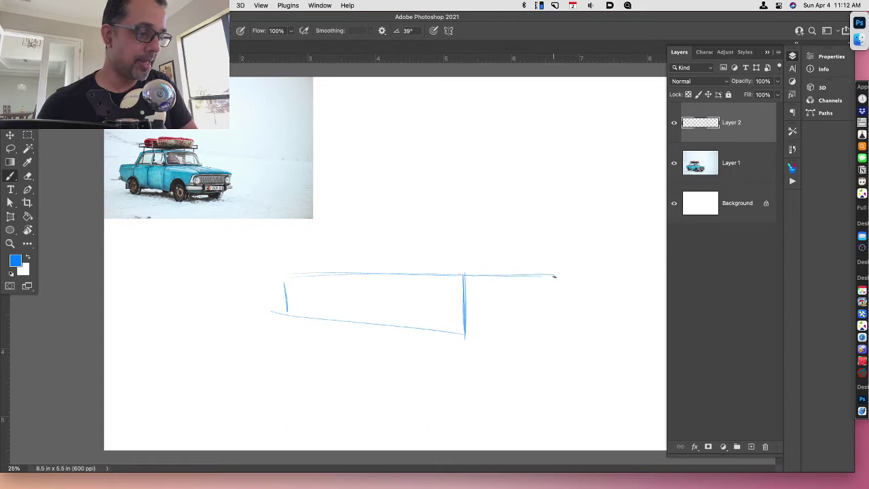
pyautogui.moveTo(479, 275)
pyautogui.mouseDown()
pyautogui.moveTo(578, 271)
pyautogui.moveTo(577, 313)
pyautogui.mouseUp()
pyautogui.press('super+z')
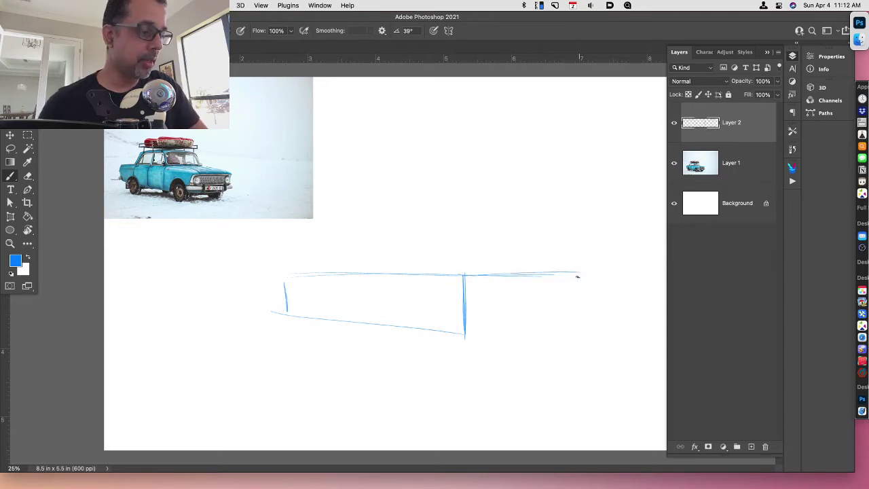
pyautogui.moveTo(579, 266); pyautogui.dragTo(577, 316)
pyautogui.moveTo(466, 335)
pyautogui.mouseDown()
pyautogui.moveTo(581, 309)
pyautogui.moveTo(484, 330)
pyautogui.moveTo(575, 315)
pyautogui.mouseUp()
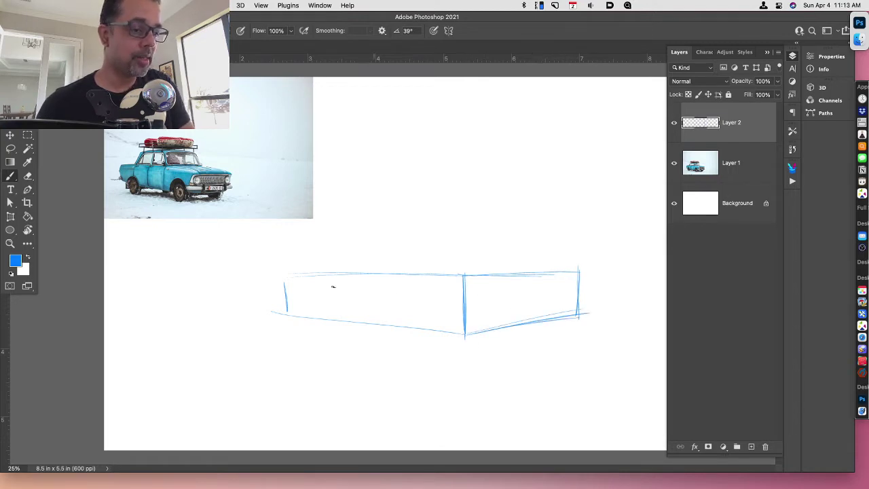
# Extend the box's upper and lower edges past both ends as light perspective guides, and lengthen the vertical at its near corner
pyautogui.moveTo(252, 279); pyautogui.dragTo(457, 277)
pyautogui.press('super+z')
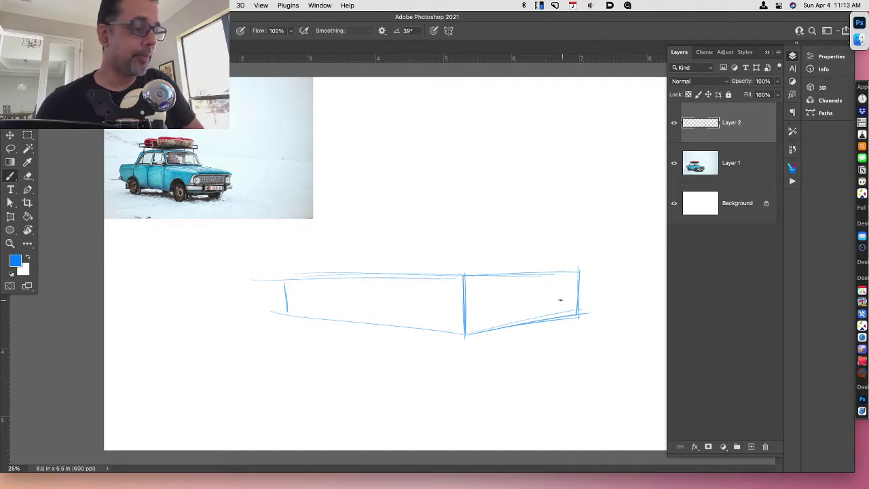
pyautogui.moveTo(579, 273); pyautogui.dragTo(577, 315)
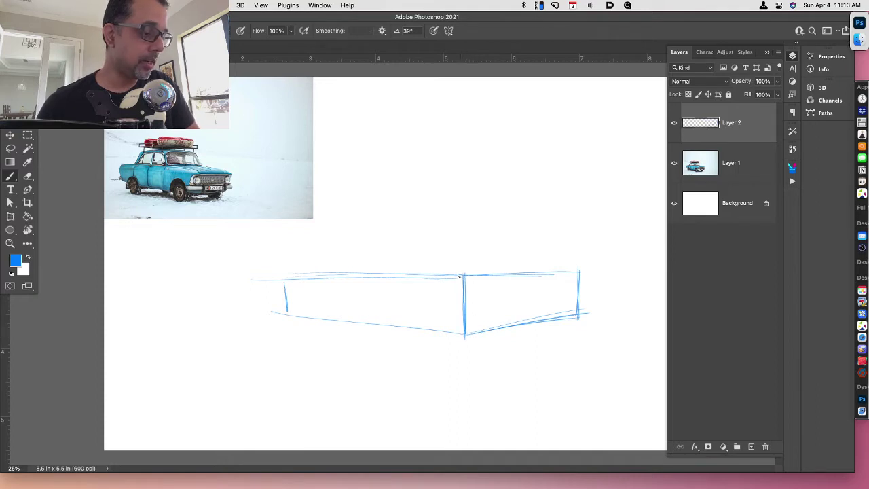
pyautogui.moveTo(465, 249)
pyautogui.mouseDown()
pyautogui.moveTo(466, 370)
pyautogui.moveTo(467, 347)
pyautogui.mouseUp()
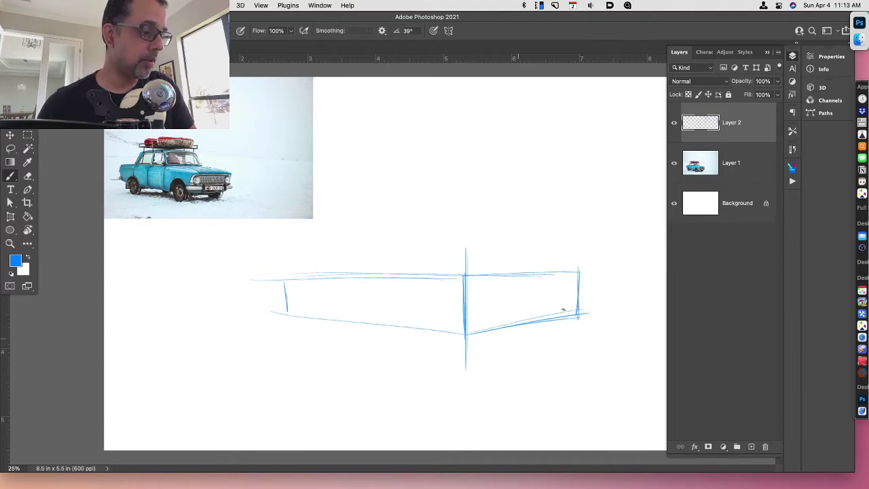
pyautogui.moveTo(579, 268); pyautogui.dragTo(665, 264)
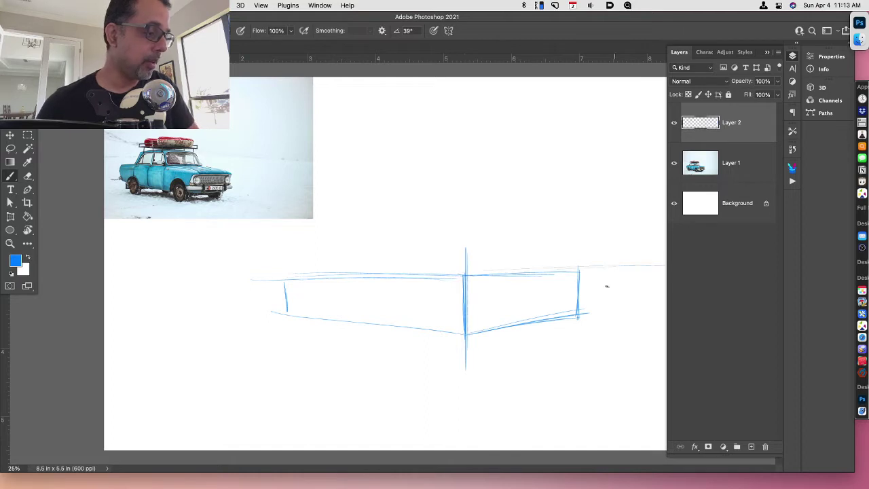
pyautogui.moveTo(580, 314); pyautogui.dragTo(666, 298)
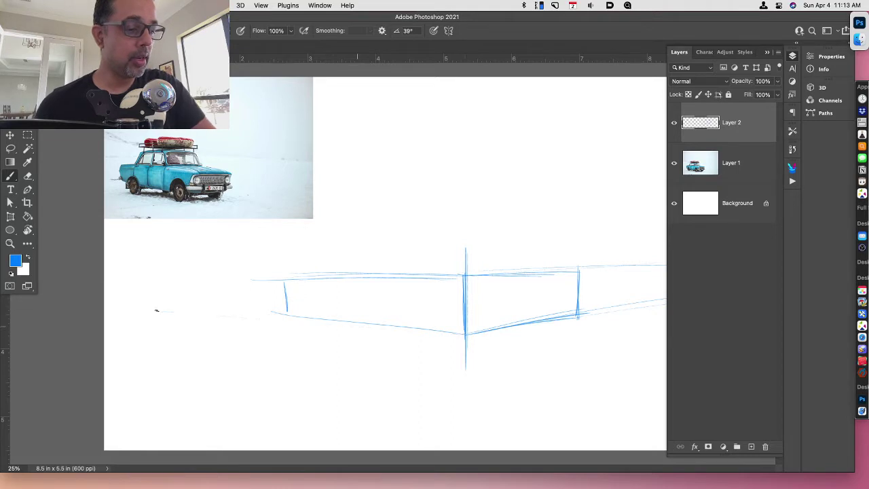
pyautogui.moveTo(156, 310); pyautogui.dragTo(141, 310)
pyautogui.moveTo(271, 310); pyautogui.dragTo(114, 296)
pyautogui.press('super+z')
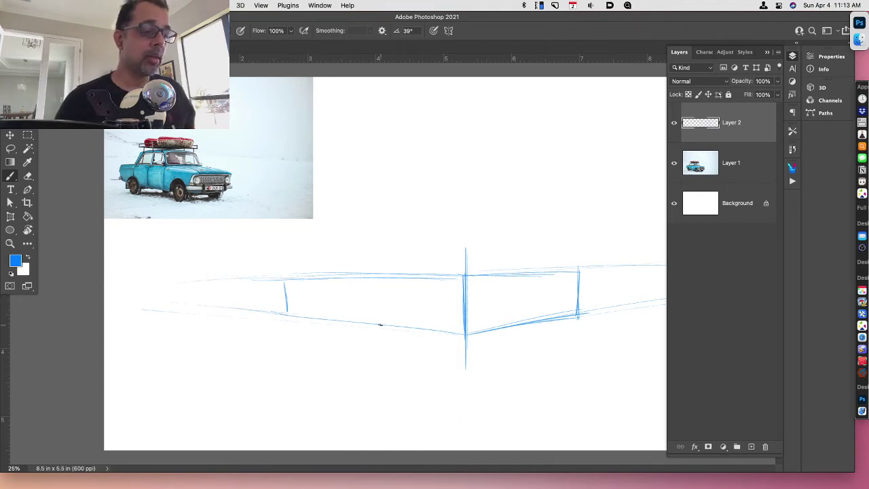
# Divide the car's side face with vertical lines into three sections, labelled S, L and M from rear to front
pyautogui.moveTo(283, 275); pyautogui.dragTo(285, 315)
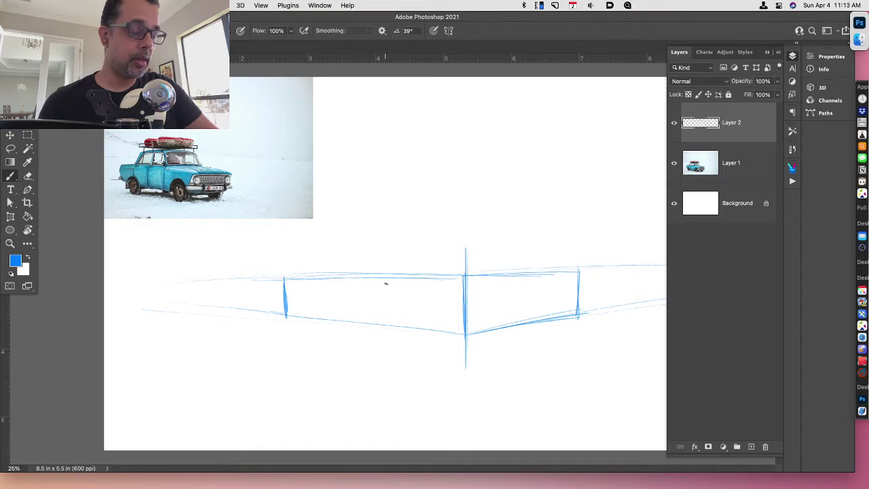
pyautogui.moveTo(385, 274); pyautogui.dragTo(384, 334)
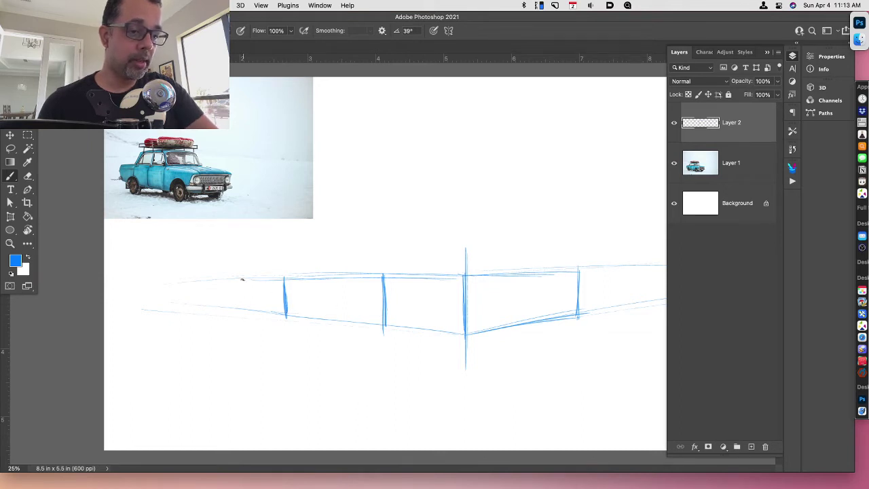
pyautogui.moveTo(241, 279); pyautogui.dragTo(243, 309)
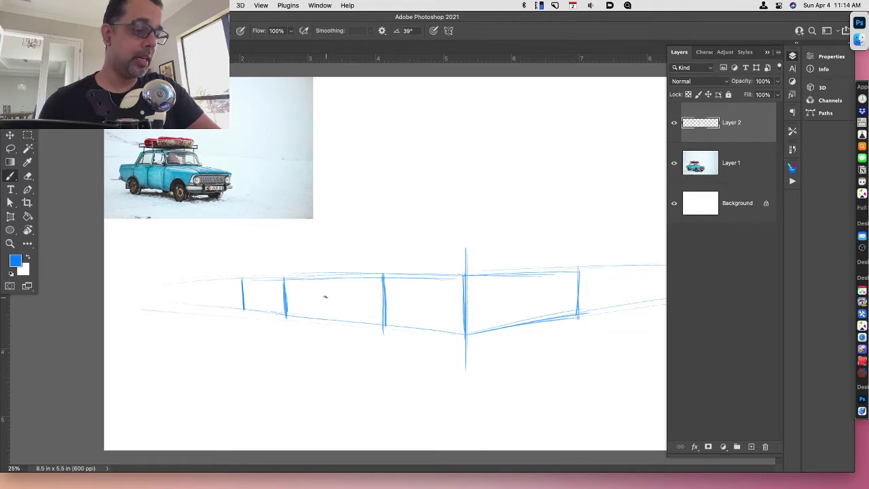
pyautogui.moveTo(328, 294); pyautogui.dragTo(332, 299)
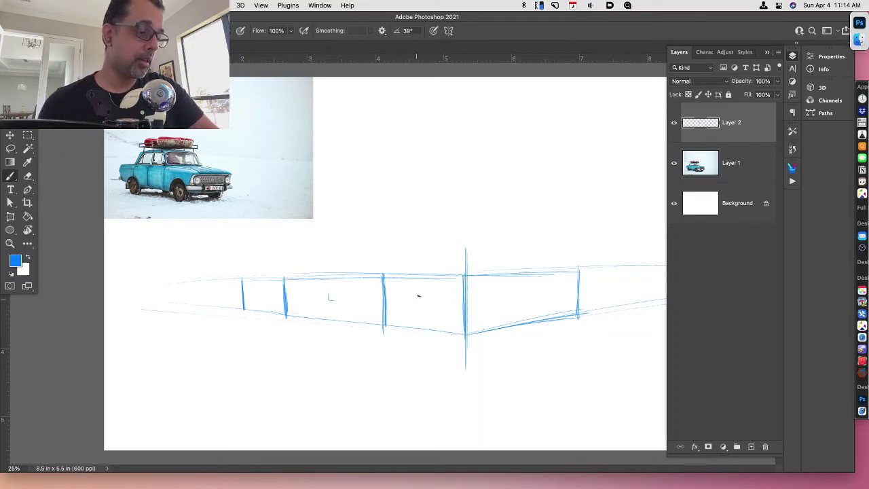
pyautogui.moveTo(419, 302); pyautogui.dragTo(428, 302)
pyautogui.moveTo(258, 289); pyautogui.dragTo(256, 293)
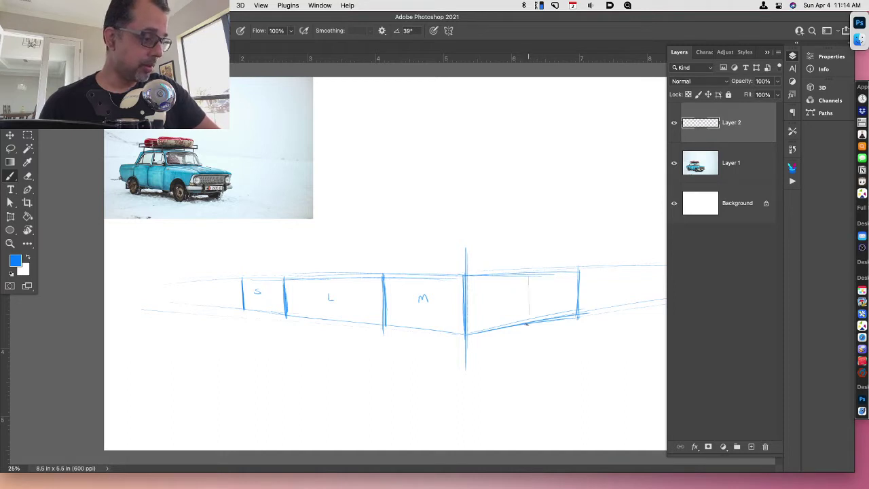
# Draw a vertical centre line on the front face and sketch a second line parallel beneath its lower edge
pyautogui.moveTo(529, 275); pyautogui.dragTo(530, 329)
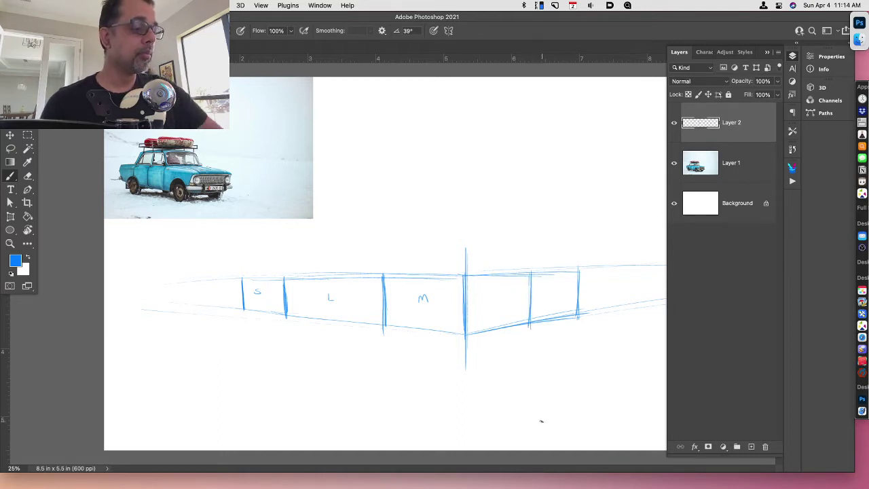
pyautogui.moveTo(529, 329); pyautogui.dragTo(531, 339)
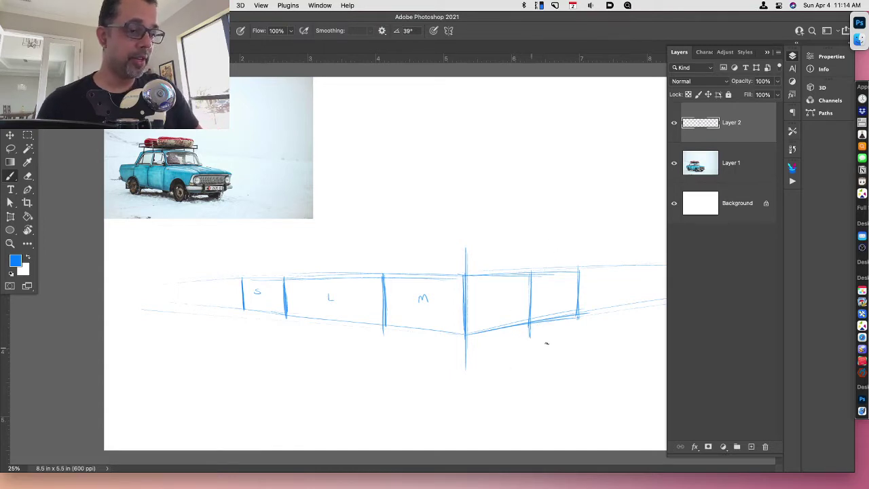
pyautogui.moveTo(578, 326); pyautogui.dragTo(471, 347)
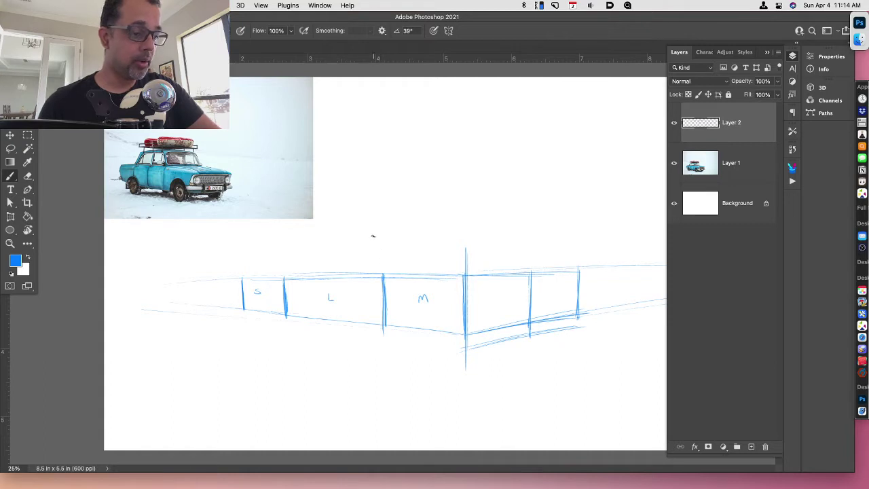
# Sketch the cabin above the body with slanted windshield and rear pillars, a roofline, and the hood's far edge
pyautogui.moveTo(370, 233); pyautogui.dragTo(384, 274)
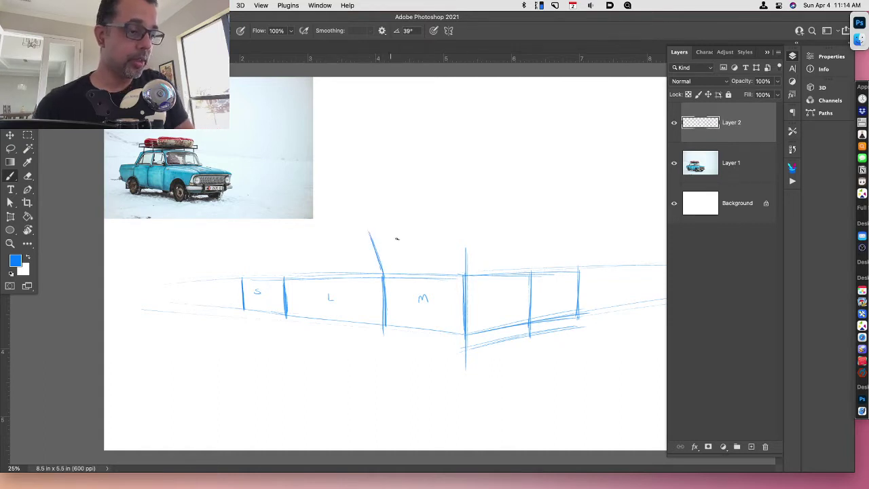
pyautogui.moveTo(397, 238)
pyautogui.mouseDown()
pyautogui.moveTo(367, 233)
pyautogui.moveTo(544, 238)
pyautogui.mouseUp()
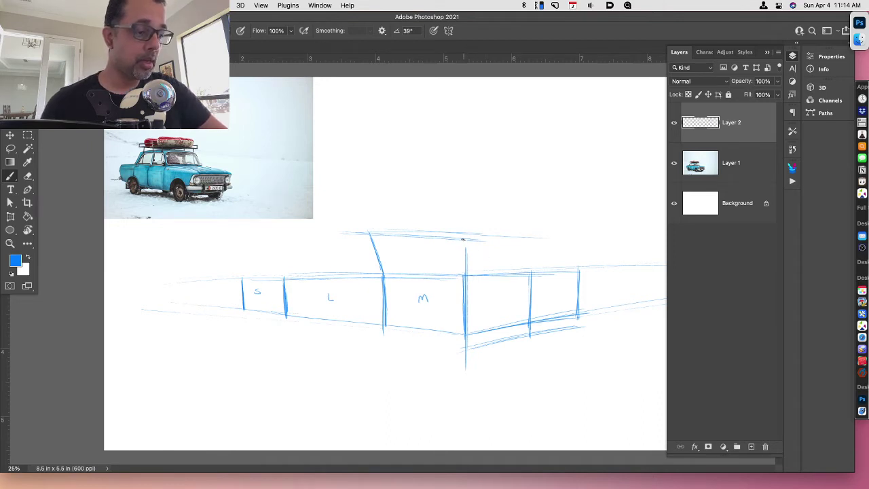
pyautogui.moveTo(464, 234); pyautogui.dragTo(479, 266)
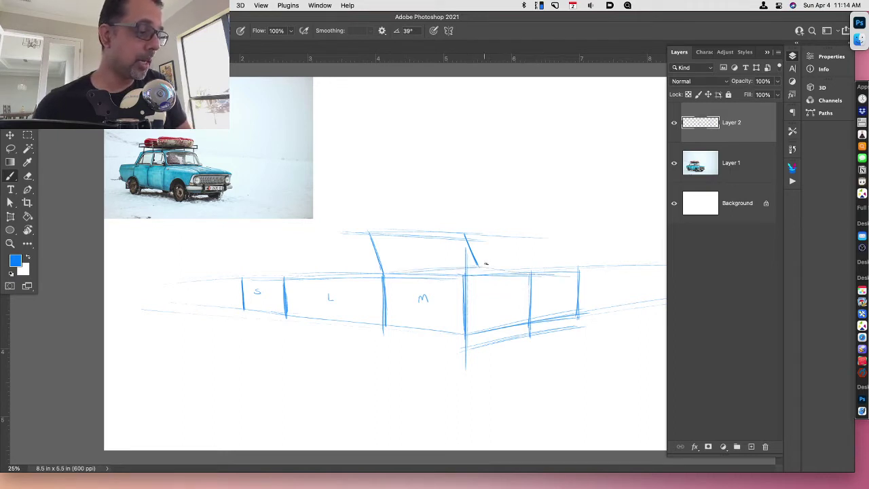
pyautogui.moveTo(491, 264); pyautogui.dragTo(578, 272)
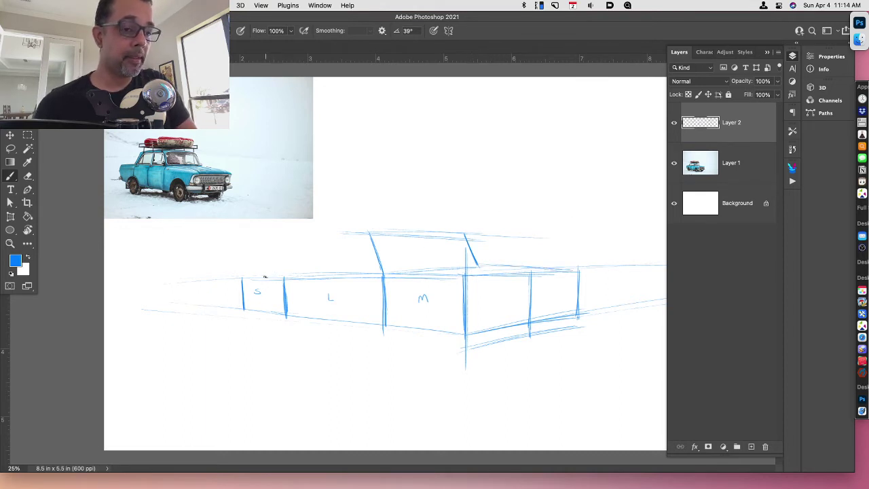
pyautogui.moveTo(288, 244); pyautogui.dragTo(279, 279)
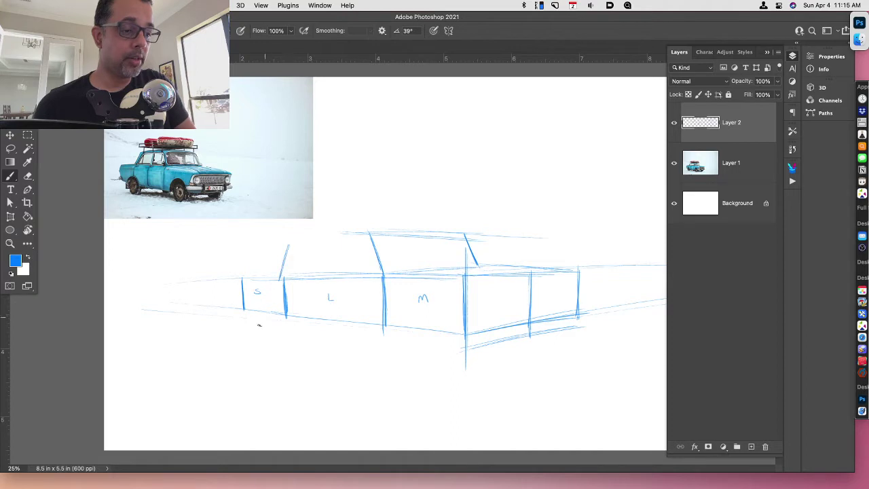
pyautogui.moveTo(289, 246)
pyautogui.mouseDown()
pyautogui.moveTo(381, 234)
pyautogui.moveTo(471, 248)
pyautogui.moveTo(358, 233)
pyautogui.moveTo(450, 235)
pyautogui.mouseUp()
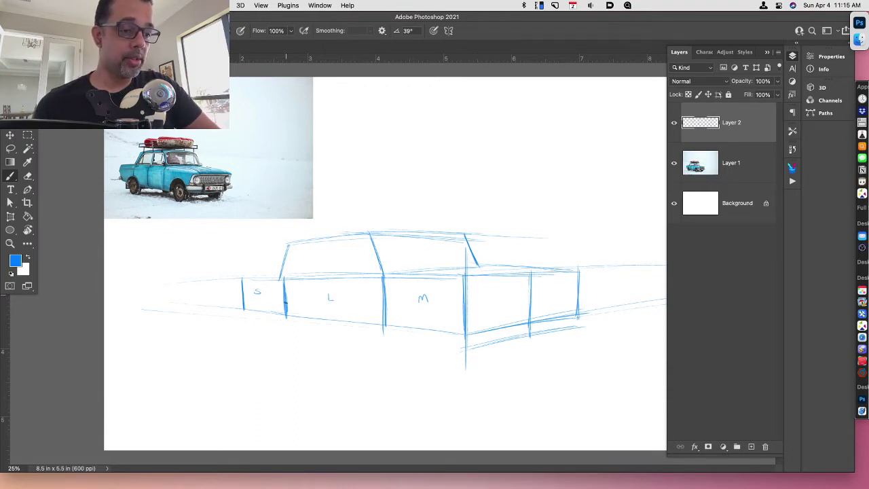
# Extend the large section's dividers below the side face and sketch a sloping lower body line in perspective beneath them
pyautogui.moveTo(283, 337)
pyautogui.mouseDown()
pyautogui.moveTo(285, 299)
pyautogui.moveTo(290, 339)
pyautogui.mouseUp()
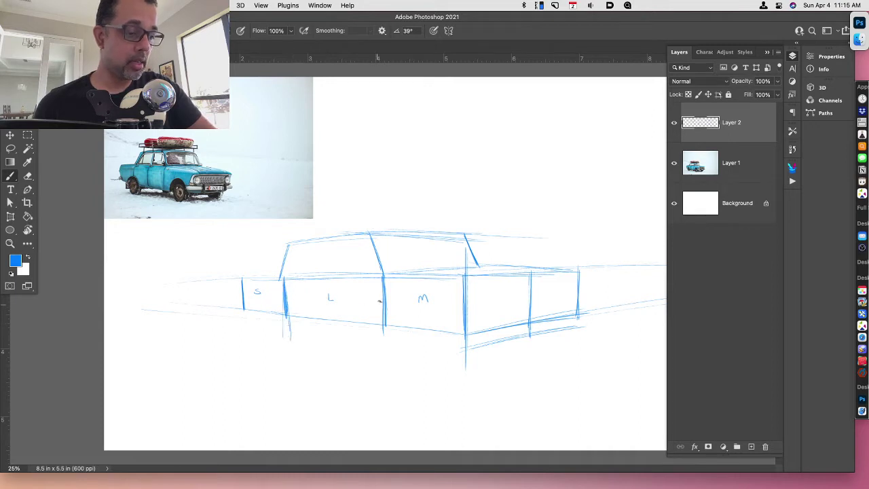
pyautogui.moveTo(383, 303); pyautogui.dragTo(384, 338)
pyautogui.moveTo(382, 285); pyautogui.dragTo(383, 332)
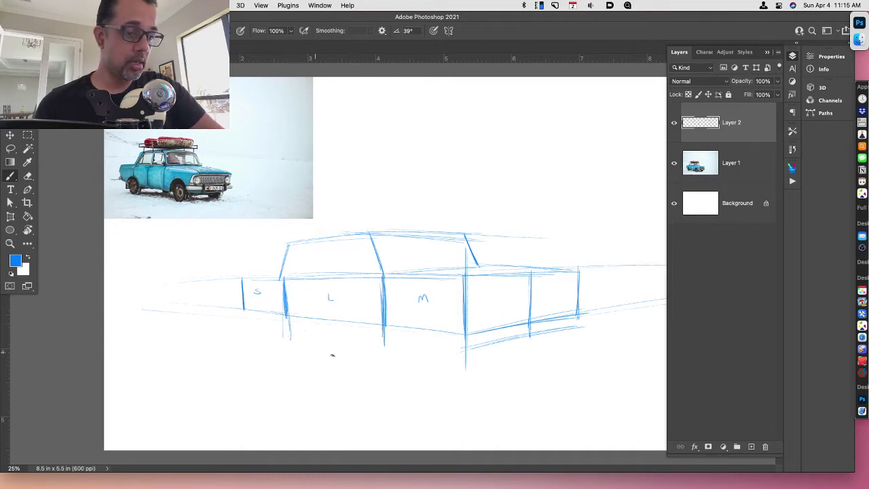
pyautogui.moveTo(241, 330)
pyautogui.mouseDown()
pyautogui.moveTo(436, 369)
pyautogui.moveTo(423, 370)
pyautogui.mouseUp()
pyautogui.moveTo(253, 330); pyautogui.dragTo(483, 390)
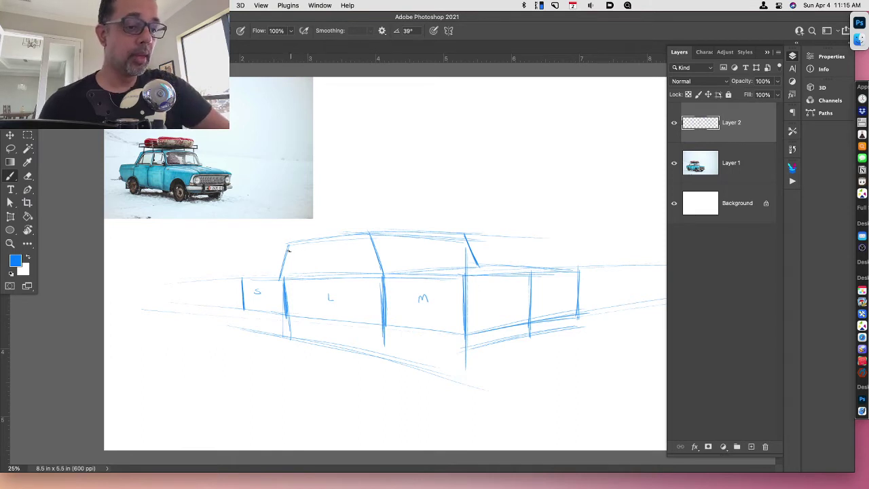
# Slant the rear pillar further back, add a vertical divider between the doors, and draw the rear door's curved back edge
pyautogui.moveTo(288, 245); pyautogui.dragTo(271, 280)
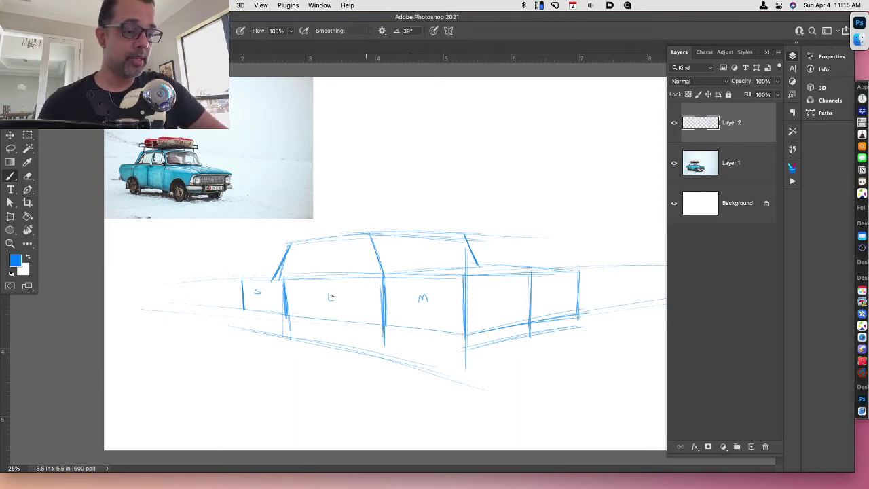
pyautogui.moveTo(327, 241); pyautogui.dragTo(325, 319)
pyautogui.moveTo(323, 275)
pyautogui.mouseDown()
pyautogui.moveTo(328, 344)
pyautogui.moveTo(322, 288)
pyautogui.mouseUp()
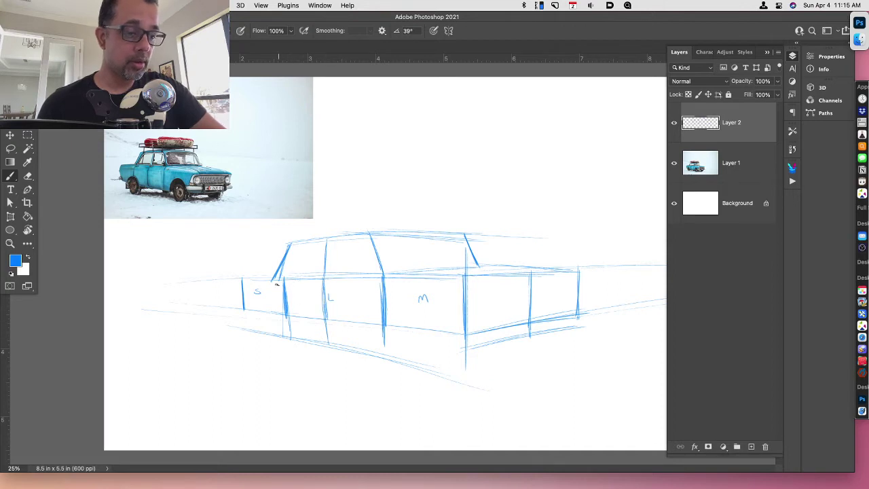
pyautogui.moveTo(277, 280); pyautogui.dragTo(292, 337)
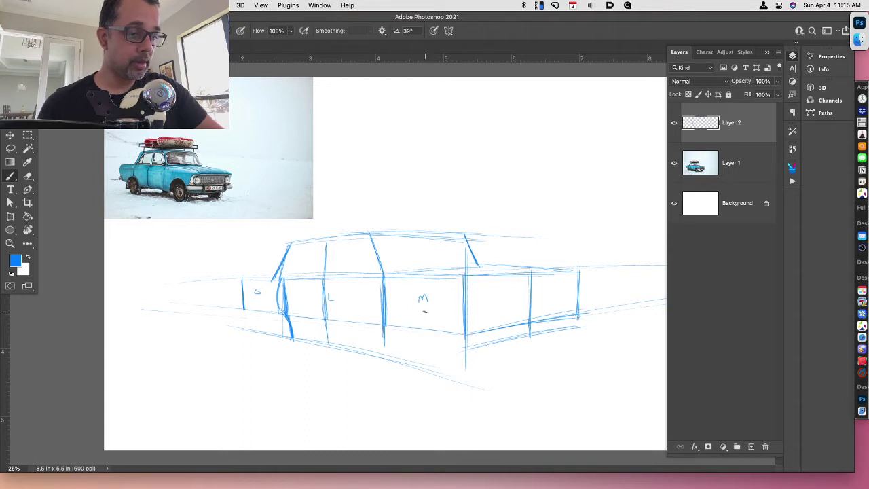
# Draw the front and rear wheel arches on the car's side and darken the lower body line between them
pyautogui.moveTo(423, 314); pyautogui.dragTo(453, 364)
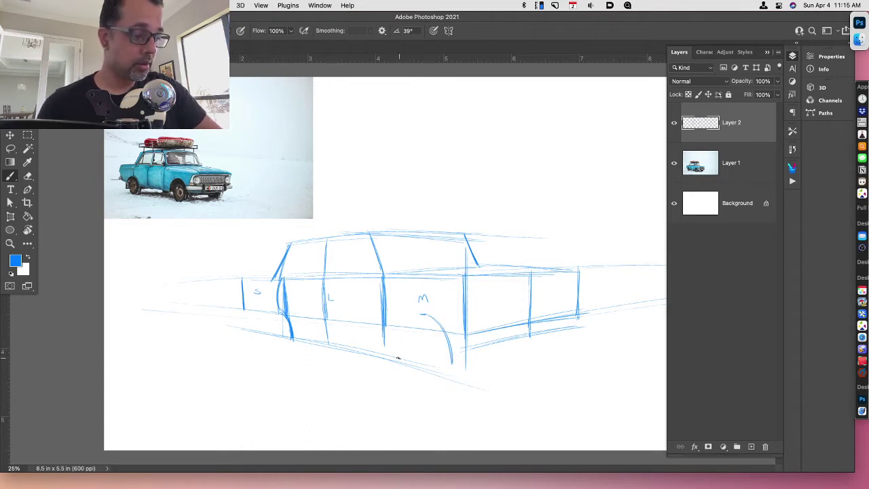
pyautogui.moveTo(398, 358)
pyautogui.mouseDown()
pyautogui.moveTo(426, 315)
pyautogui.moveTo(431, 319)
pyautogui.mouseUp()
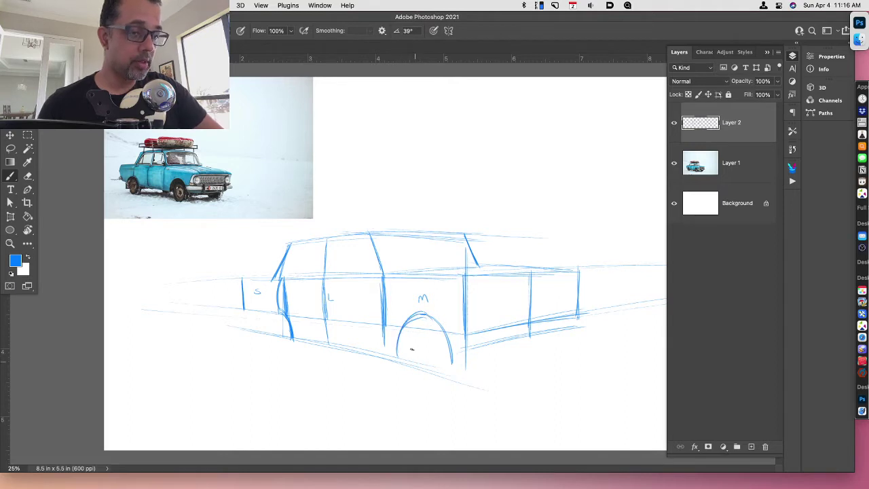
pyautogui.moveTo(293, 338); pyautogui.dragTo(395, 362)
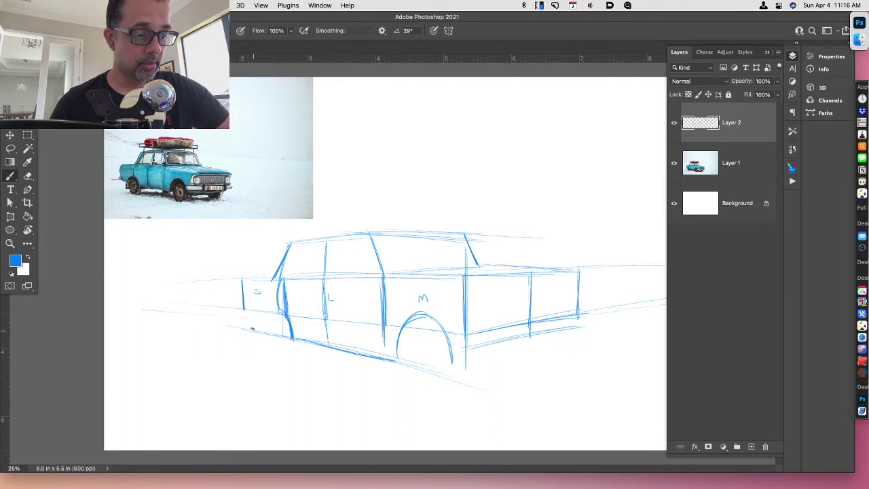
pyautogui.moveTo(252, 330)
pyautogui.mouseDown()
pyautogui.moveTo(273, 323)
pyautogui.moveTo(254, 319)
pyautogui.moveTo(289, 322)
pyautogui.moveTo(253, 330)
pyautogui.mouseUp()
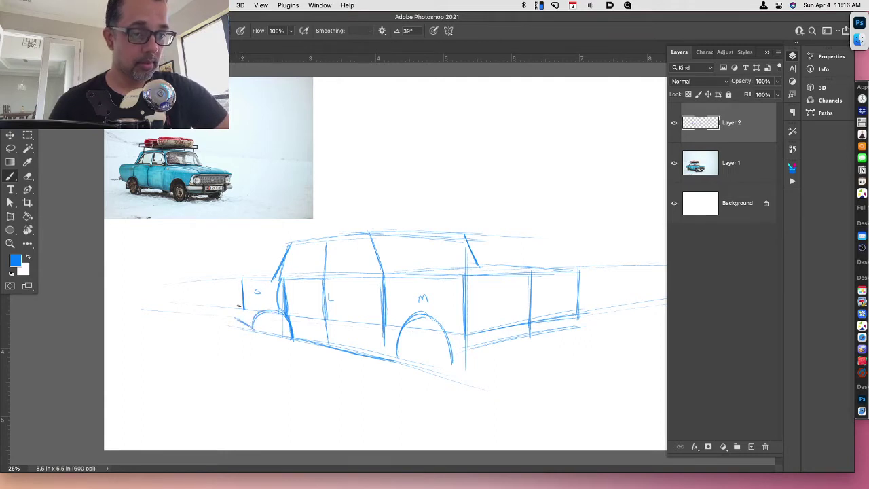
# Outline the car's angled rear end from the trunk down to the rear wheel arch and darken the trunk's top edge
pyautogui.moveTo(232, 297); pyautogui.dragTo(233, 315)
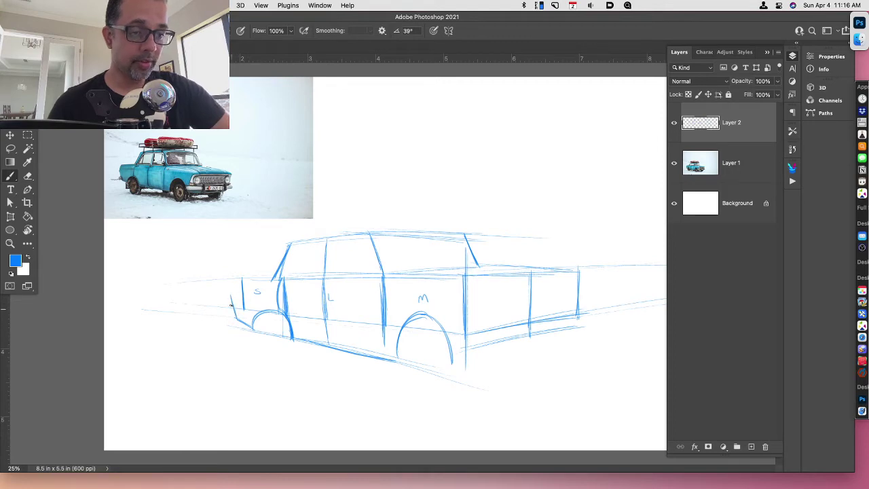
pyautogui.moveTo(236, 280); pyautogui.dragTo(230, 298)
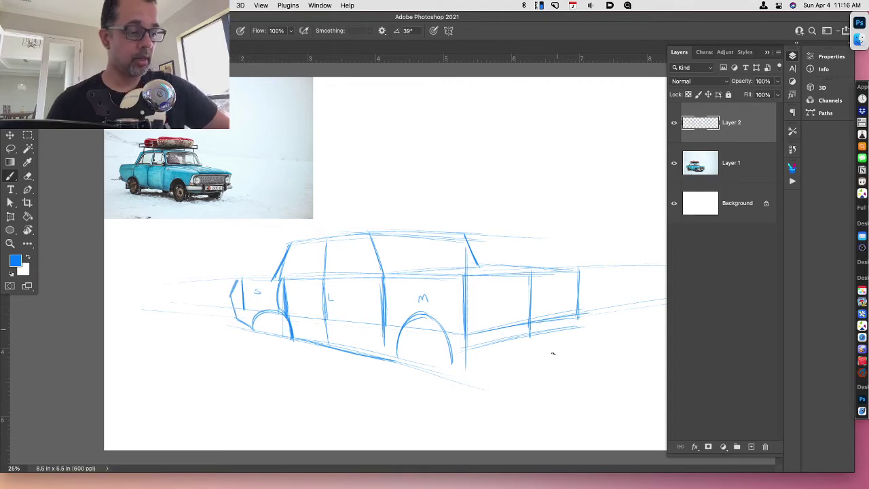
pyautogui.press('r')
pyautogui.moveTo(550, 378); pyautogui.dragTo(557, 252)
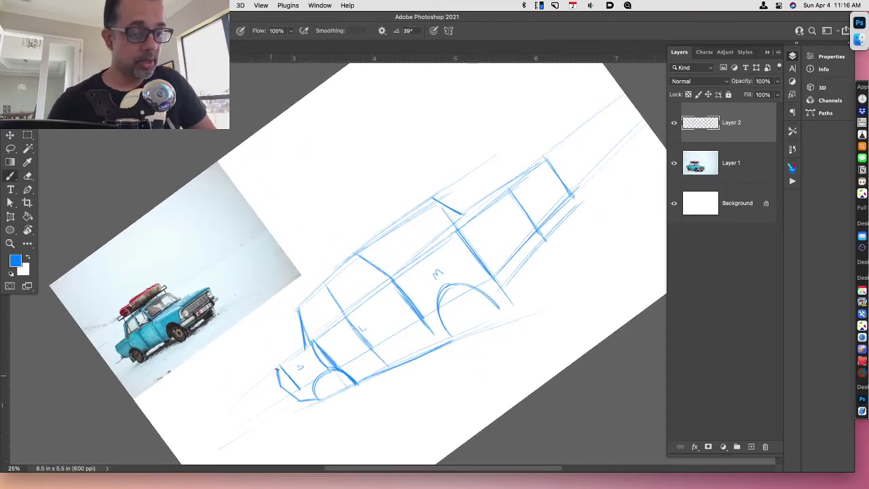
pyautogui.moveTo(278, 369)
pyautogui.mouseDown()
pyautogui.moveTo(307, 347)
pyautogui.moveTo(277, 369)
pyautogui.mouseUp()
pyautogui.press('Escape')
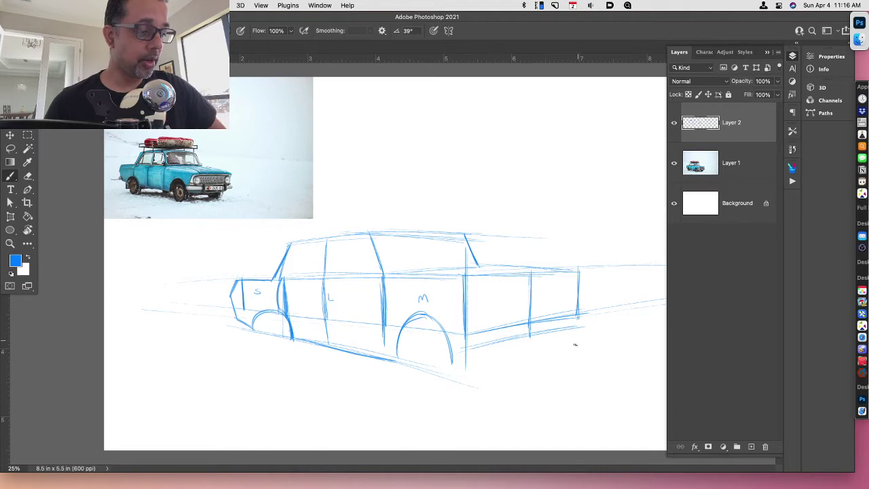
# Mark both ends of the front bumper and add short perspective lines at the bases of the wheel arches
pyautogui.moveTo(451, 339)
pyautogui.mouseDown()
pyautogui.moveTo(456, 350)
pyautogui.moveTo(589, 330)
pyautogui.mouseUp()
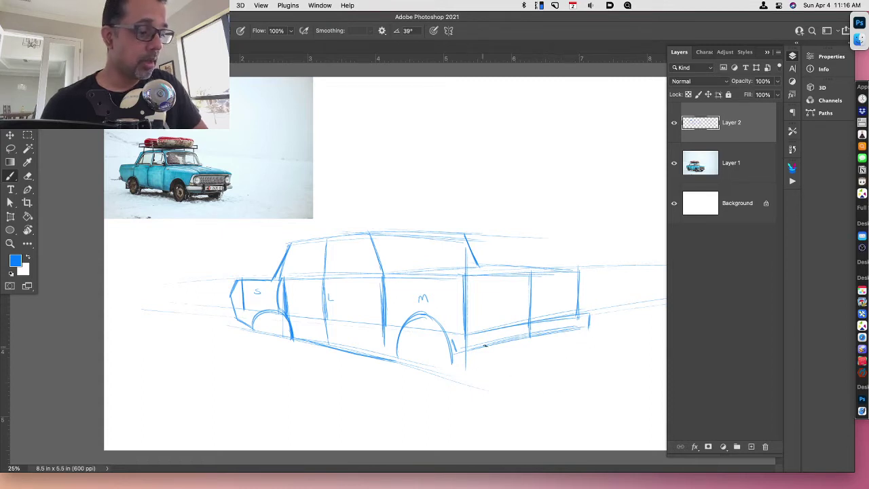
pyautogui.moveTo(418, 355); pyautogui.dragTo(396, 359)
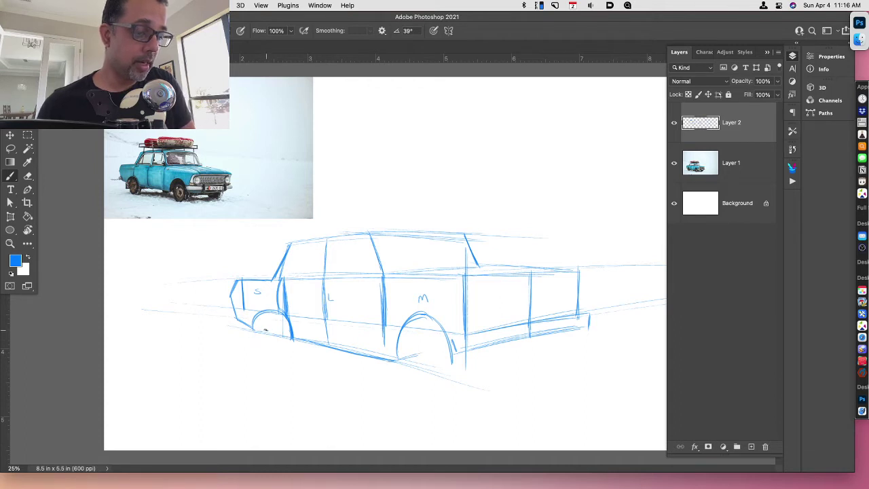
pyautogui.moveTo(254, 331); pyautogui.dragTo(263, 330)
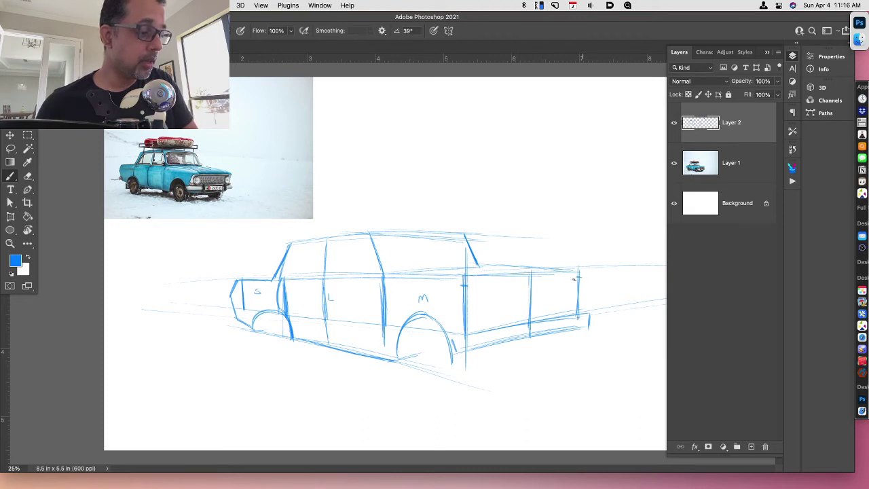
# Draw the hood's front edge across the front face and curve both sides of the hood down to meet it
pyautogui.moveTo(467, 285); pyautogui.dragTo(581, 275)
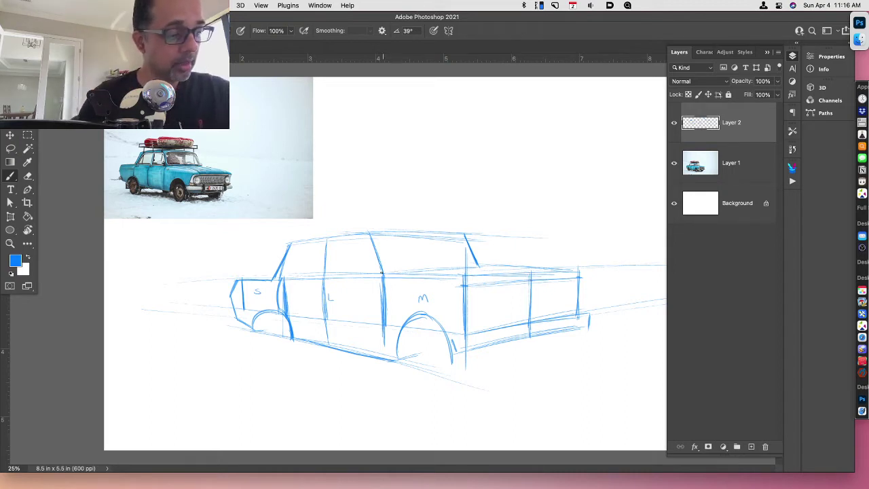
pyautogui.moveTo(381, 273)
pyautogui.mouseDown()
pyautogui.moveTo(462, 285)
pyautogui.moveTo(582, 279)
pyautogui.mouseUp()
pyautogui.moveTo(509, 265); pyautogui.dragTo(576, 282)
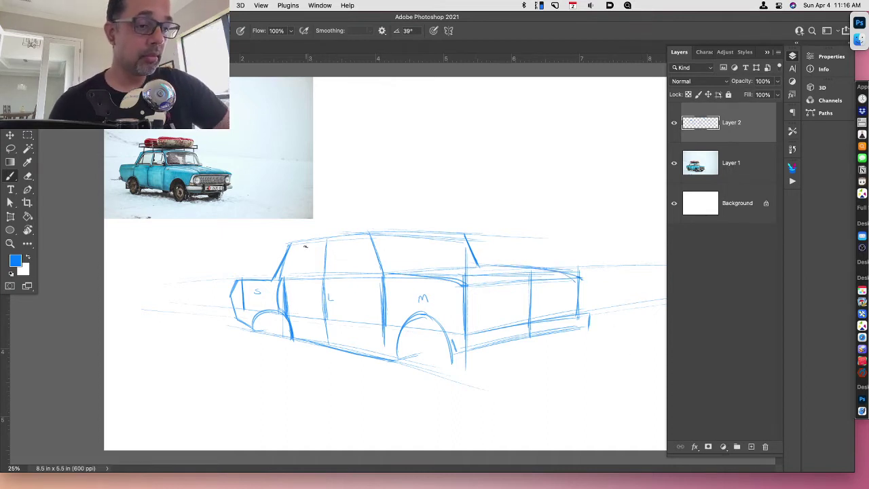
# Outline the side windows inside the cabin with a slanted front edge and darken the curved roofline above them
pyautogui.press('r')
pyautogui.moveTo(305, 246)
pyautogui.mouseDown()
pyautogui.moveTo(319, 280)
pyautogui.moveTo(369, 300)
pyautogui.mouseUp()
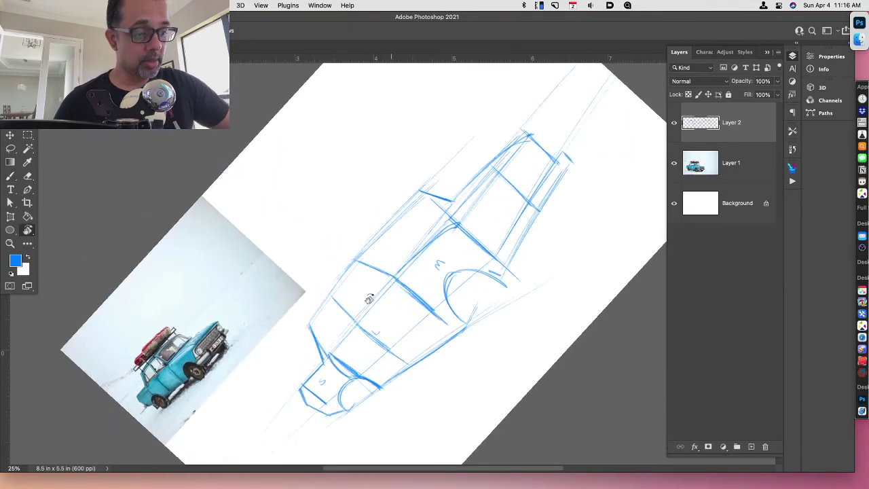
pyautogui.press('b')
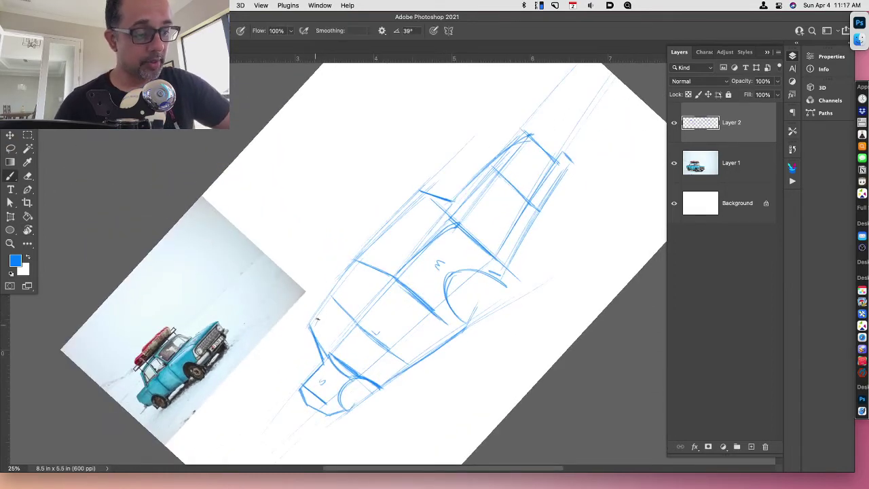
pyautogui.moveTo(317, 319)
pyautogui.mouseDown()
pyautogui.moveTo(355, 273)
pyautogui.moveTo(384, 276)
pyautogui.mouseUp()
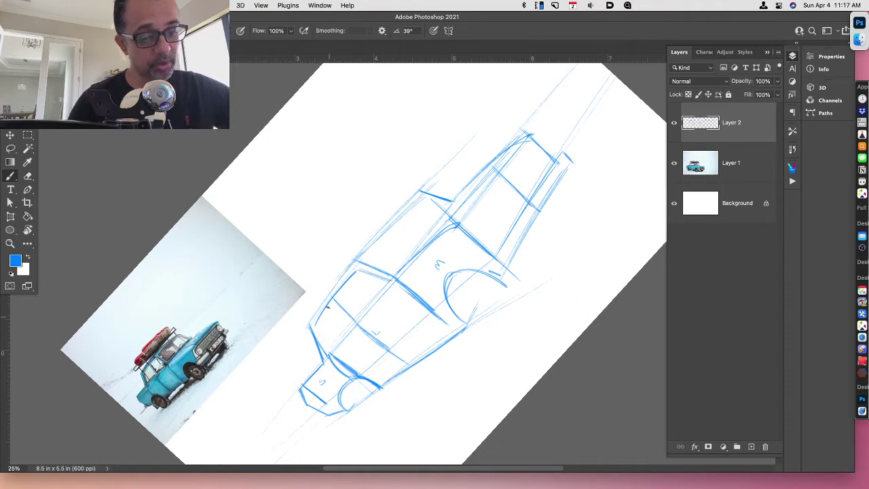
pyautogui.moveTo(316, 323)
pyautogui.mouseDown()
pyautogui.moveTo(332, 366)
pyautogui.moveTo(329, 294)
pyautogui.moveTo(364, 245)
pyautogui.moveTo(346, 275)
pyautogui.moveTo(427, 185)
pyautogui.mouseUp()
pyautogui.press('Escape')
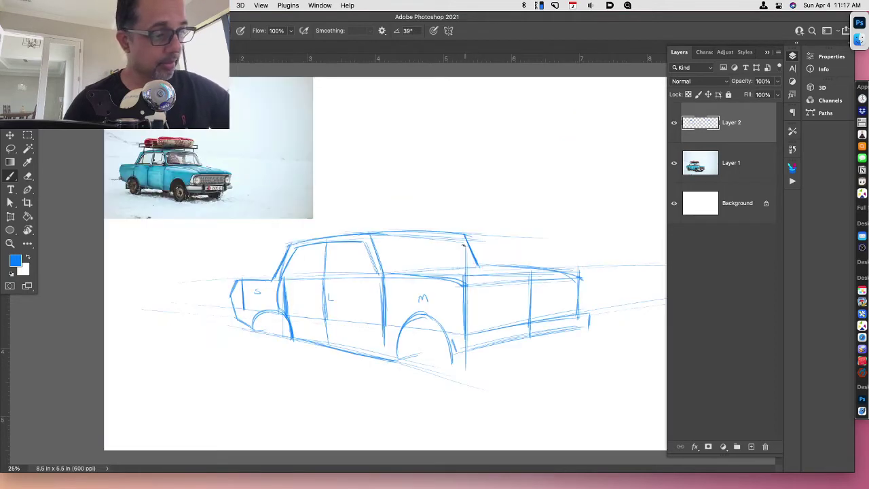
# Reinforce the far windshield pillar and draw the windshield's curved top edge beneath the roofline
pyautogui.moveTo(463, 239); pyautogui.dragTo(478, 264)
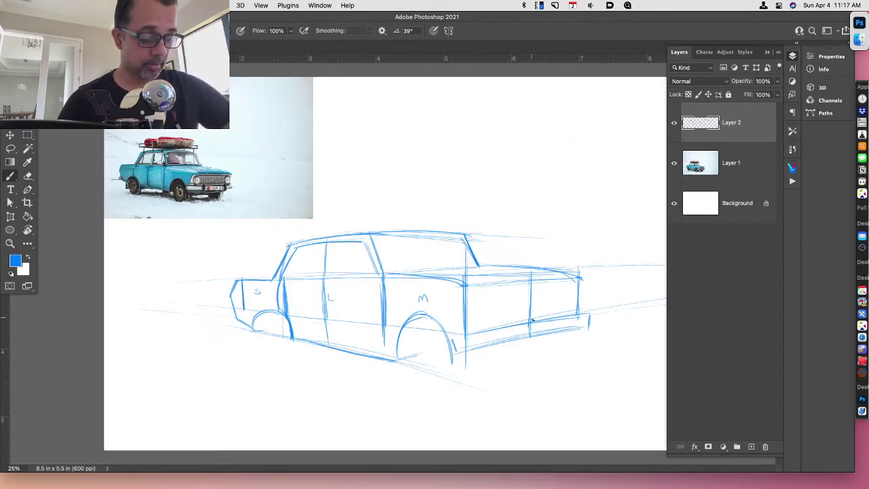
pyautogui.press('r')
pyautogui.moveTo(532, 319)
pyautogui.mouseDown()
pyautogui.moveTo(543, 271)
pyautogui.moveTo(537, 224)
pyautogui.mouseUp()
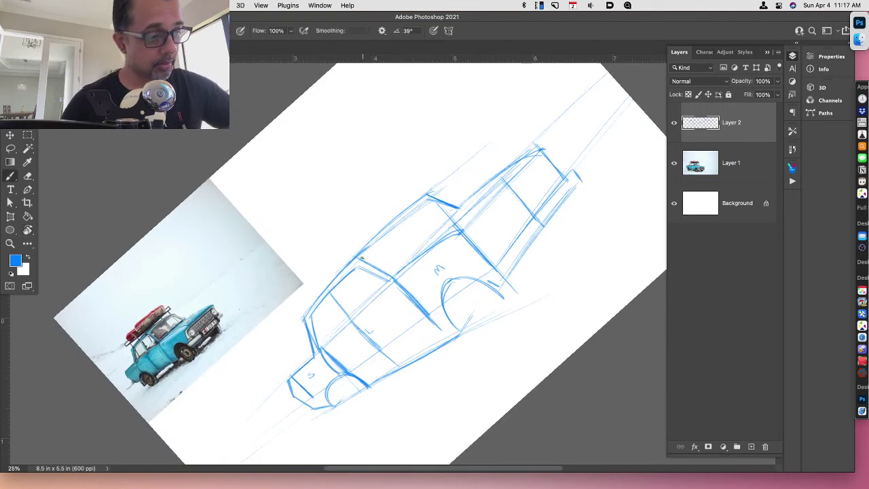
pyautogui.moveTo(362, 258); pyautogui.dragTo(432, 196)
pyautogui.moveTo(374, 244); pyautogui.dragTo(422, 202)
pyautogui.press('Escape')
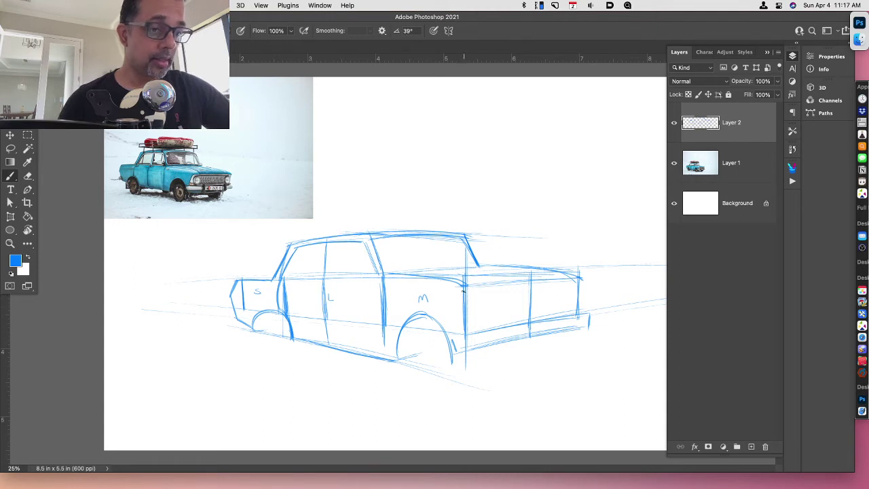
# Sketch the angled fender recess at the near front corner and add upper and lower perspective guide lines across the front face
pyautogui.moveTo(456, 294)
pyautogui.mouseDown()
pyautogui.moveTo(478, 294)
pyautogui.moveTo(454, 318)
pyautogui.mouseUp()
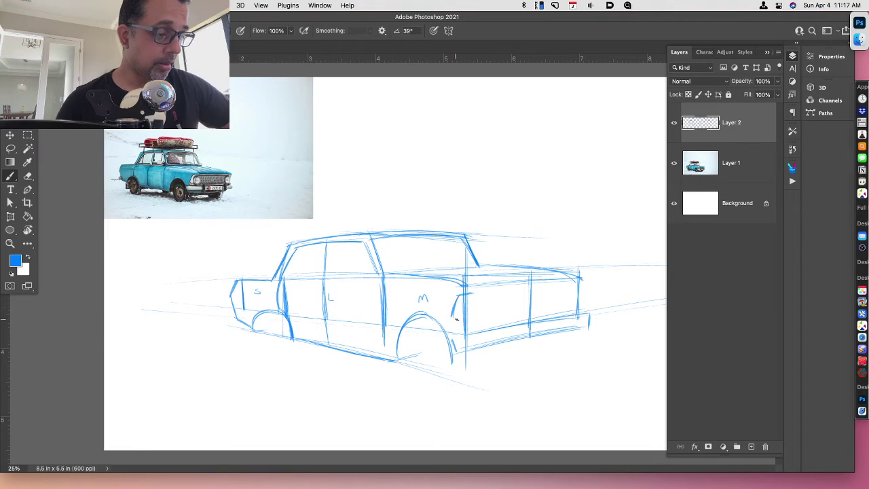
pyautogui.press('r')
pyautogui.moveTo(611, 351)
pyautogui.mouseDown()
pyautogui.moveTo(621, 285)
pyautogui.moveTo(578, 241)
pyautogui.mouseUp()
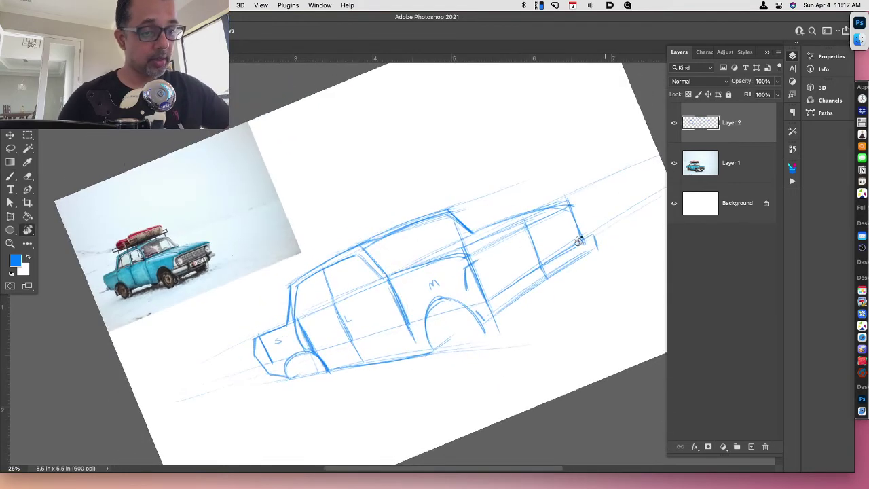
pyautogui.moveTo(479, 261); pyautogui.dragTo(574, 211)
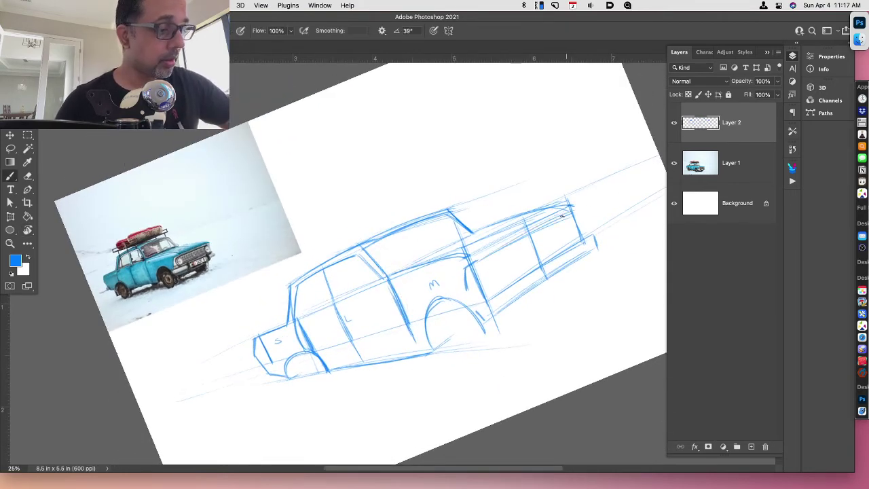
pyautogui.moveTo(482, 286); pyautogui.dragTo(580, 222)
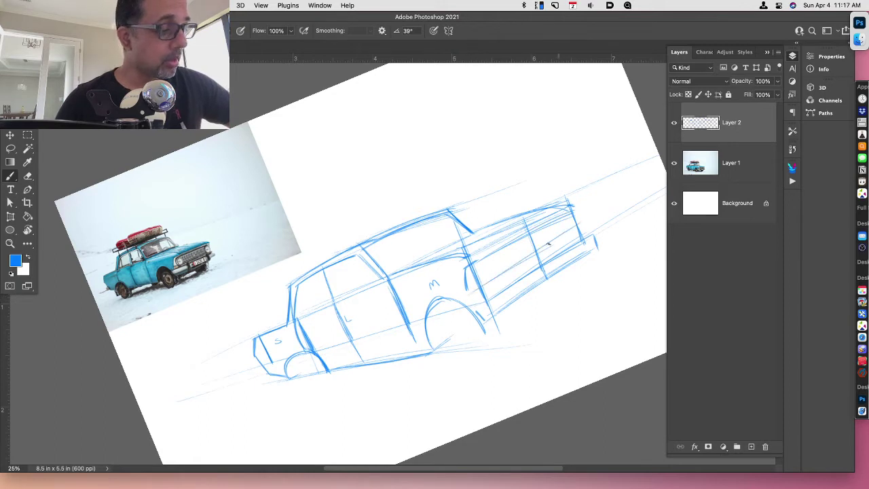
pyautogui.press('super+z')
pyautogui.moveTo(485, 284); pyautogui.dragTo(576, 230)
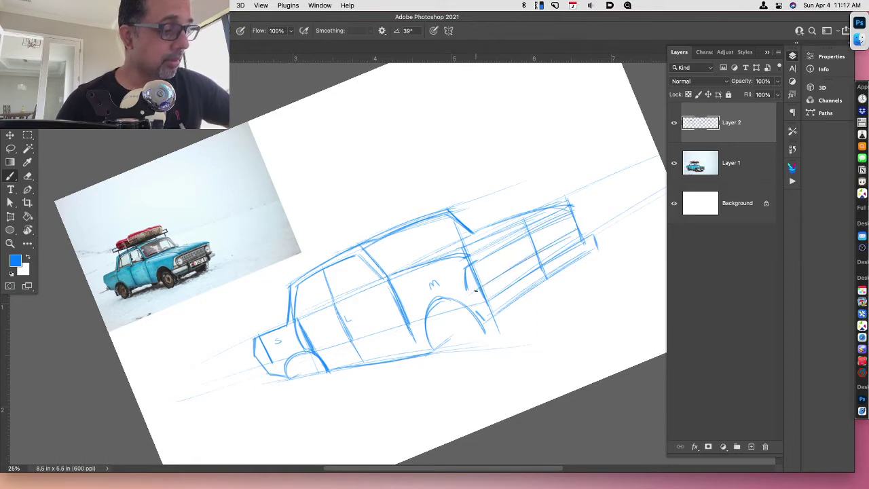
pyautogui.moveTo(475, 291); pyautogui.dragTo(581, 228)
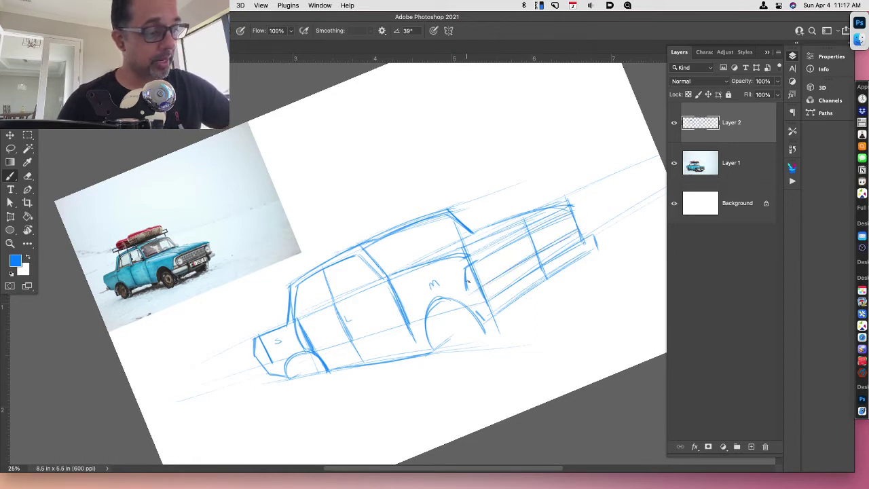
# Draw a round headlight at each end of the front face and fill the grille between them with curved dividers and perspective lines
pyautogui.moveTo(471, 268)
pyautogui.mouseDown()
pyautogui.moveTo(469, 293)
pyautogui.moveTo(490, 271)
pyautogui.moveTo(475, 284)
pyautogui.moveTo(478, 271)
pyautogui.mouseUp()
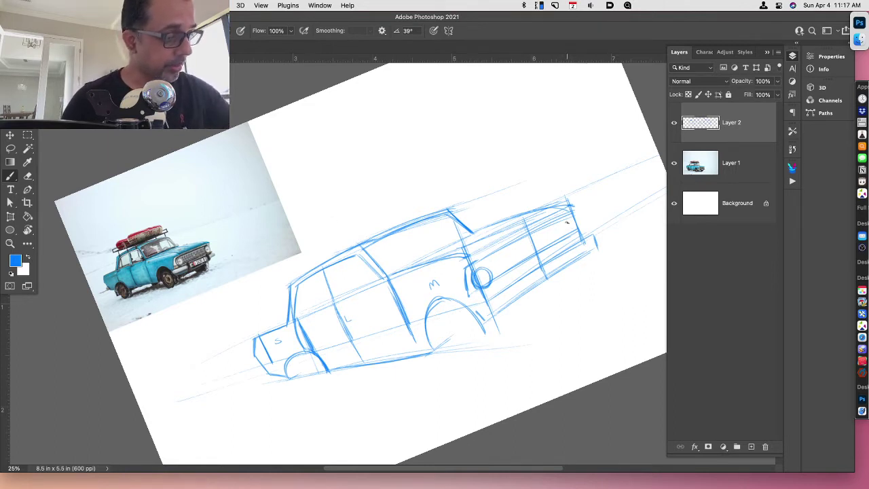
pyautogui.moveTo(571, 232)
pyautogui.mouseDown()
pyautogui.moveTo(567, 219)
pyautogui.moveTo(576, 235)
pyautogui.moveTo(506, 271)
pyautogui.moveTo(550, 241)
pyautogui.mouseUp()
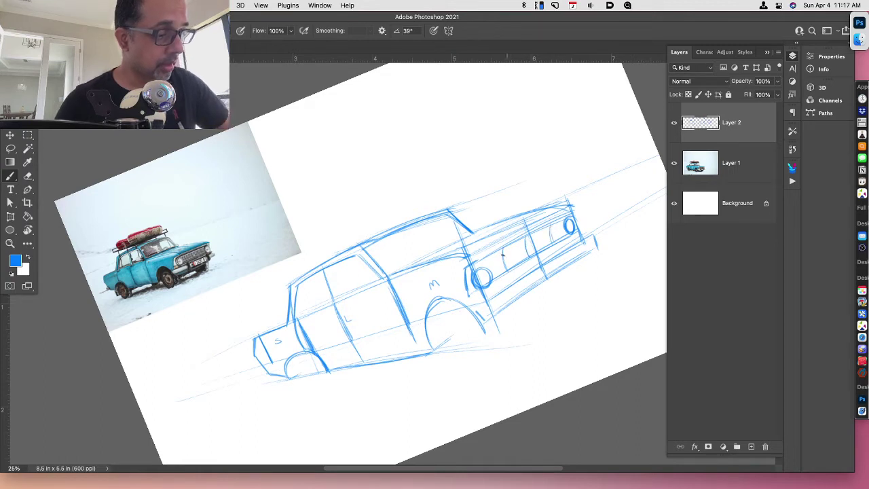
pyautogui.moveTo(489, 263); pyautogui.dragTo(553, 227)
pyautogui.press('super+z')
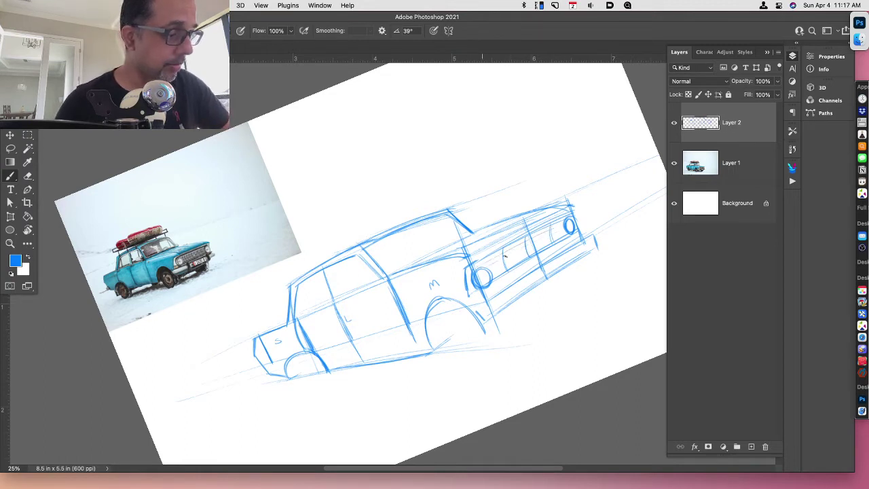
pyautogui.moveTo(505, 256)
pyautogui.mouseDown()
pyautogui.moveTo(534, 241)
pyautogui.moveTo(482, 271)
pyautogui.moveTo(558, 230)
pyautogui.moveTo(491, 276)
pyautogui.moveTo(567, 233)
pyautogui.mouseUp()
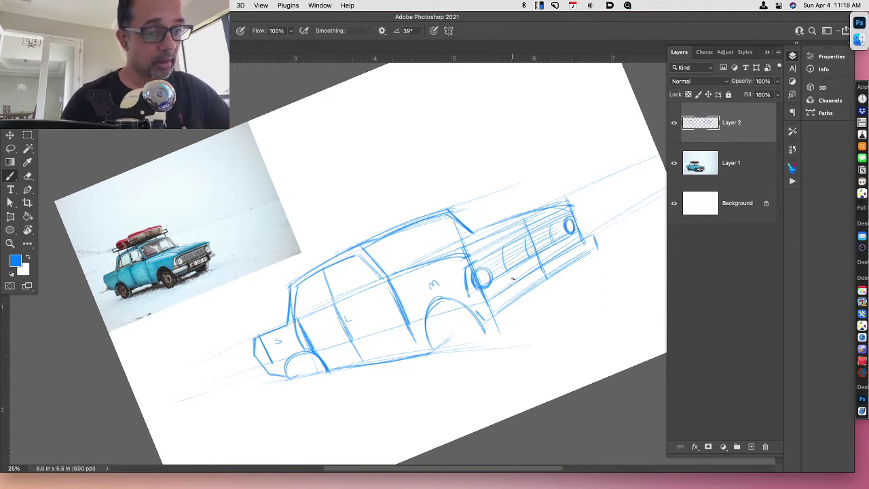
# Add two bumper guards with a shaded plate area between them, and darken the front bumper's outline and ends
pyautogui.moveTo(512, 275); pyautogui.dragTo(526, 304)
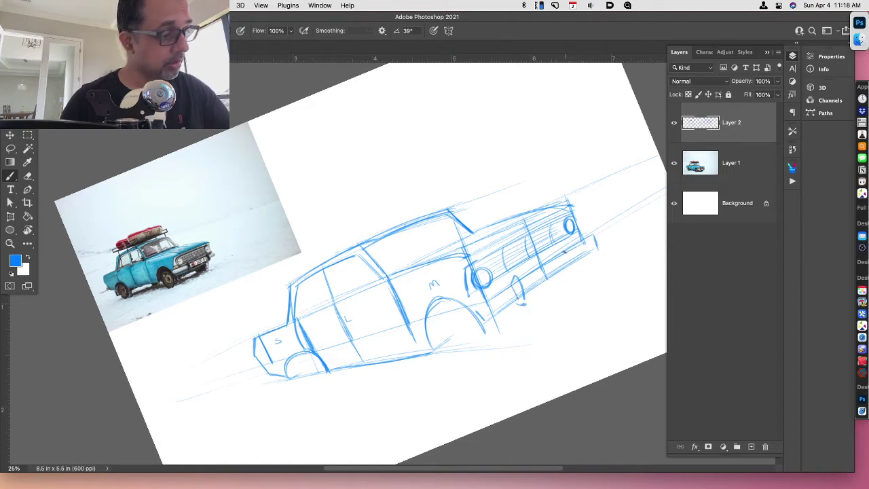
pyautogui.moveTo(563, 248)
pyautogui.mouseDown()
pyautogui.moveTo(577, 253)
pyautogui.moveTo(570, 266)
pyautogui.mouseUp()
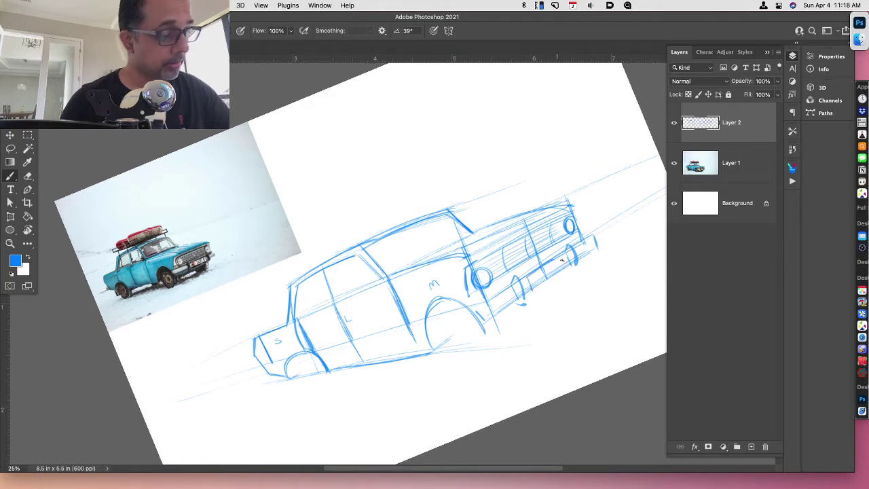
pyautogui.moveTo(535, 288); pyautogui.dragTo(562, 271)
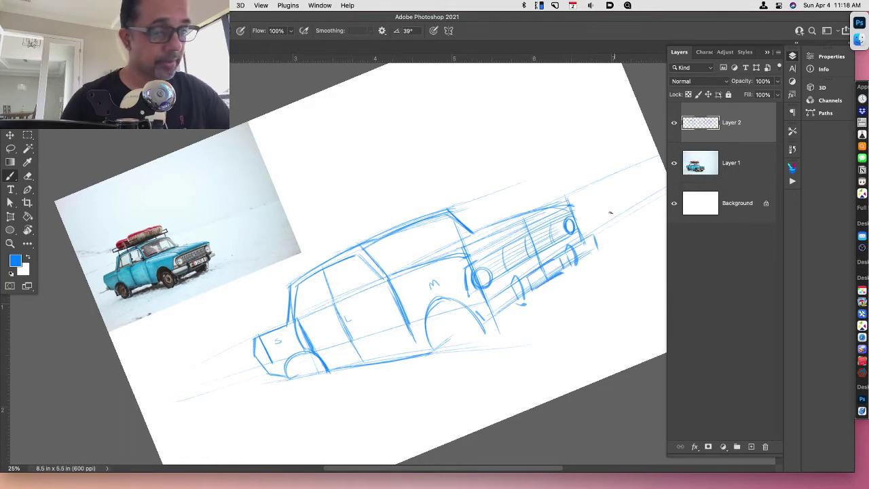
pyautogui.moveTo(583, 239)
pyautogui.mouseDown()
pyautogui.moveTo(597, 243)
pyautogui.moveTo(576, 261)
pyautogui.mouseUp()
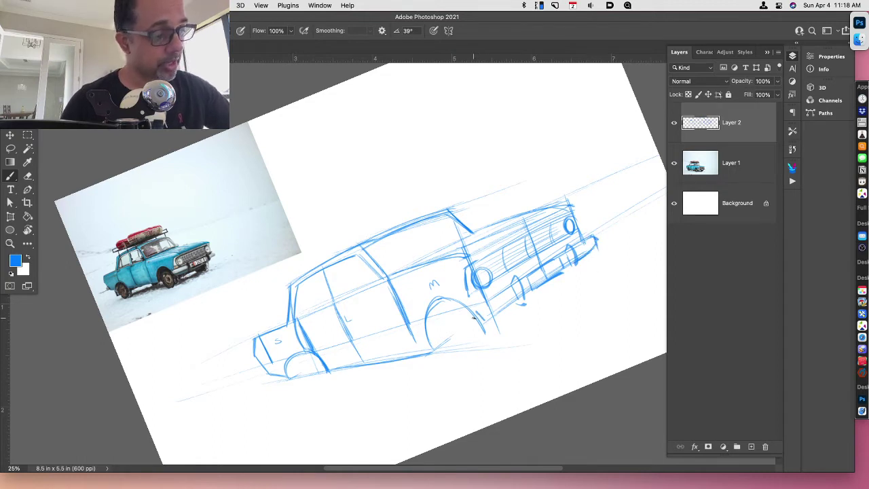
pyautogui.moveTo(474, 317)
pyautogui.mouseDown()
pyautogui.moveTo(508, 290)
pyautogui.moveTo(483, 314)
pyautogui.moveTo(520, 296)
pyautogui.mouseUp()
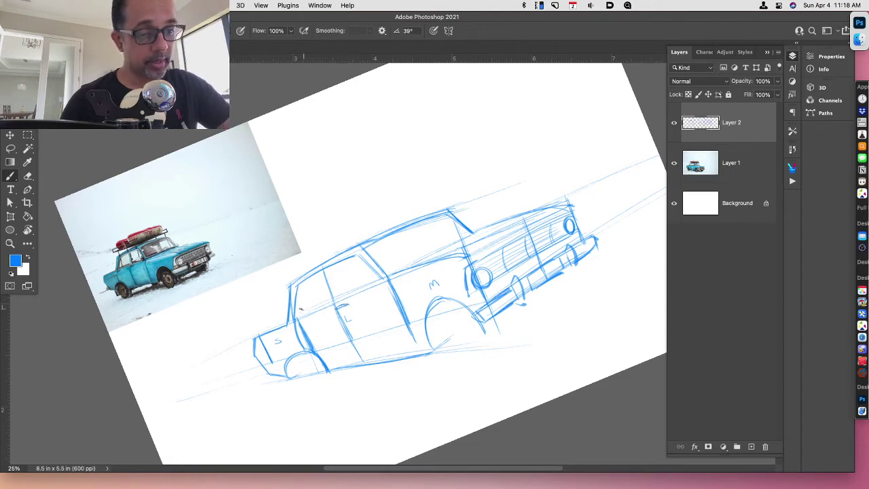
# Add the rear door's handle, thicken the pillar between the side windows, and draw inner edges on both wheel arches
pyautogui.moveTo(300, 323); pyautogui.dragTo(309, 321)
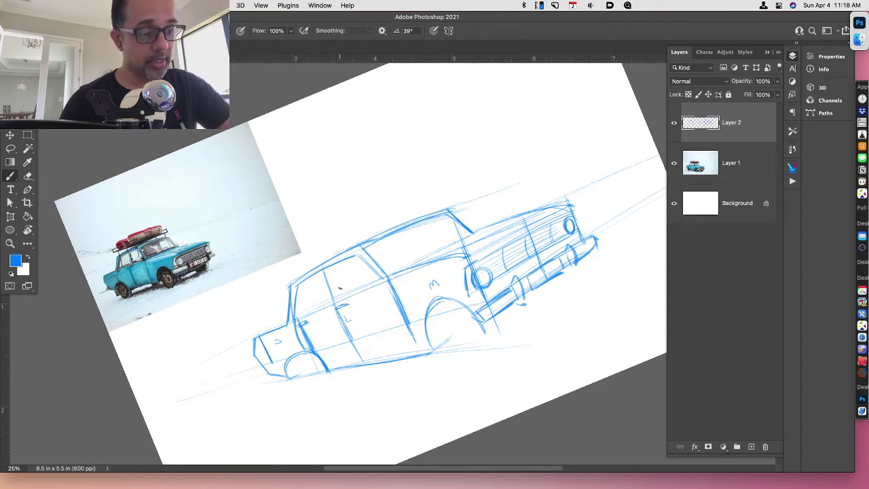
pyautogui.moveTo(320, 288); pyautogui.dragTo(335, 307)
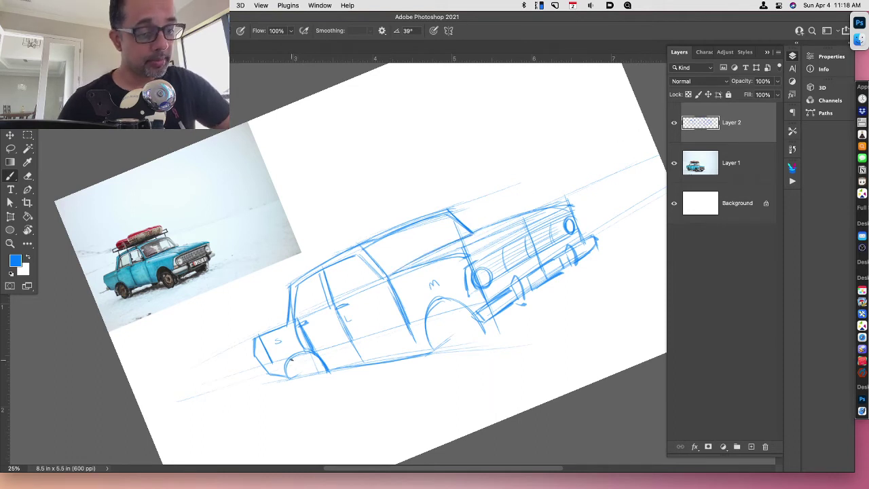
pyautogui.moveTo(292, 358); pyautogui.dragTo(288, 374)
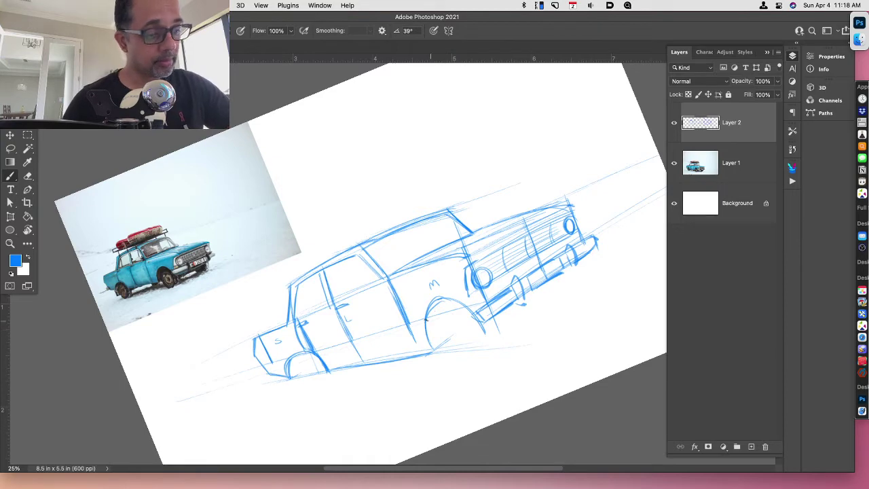
pyautogui.moveTo(426, 322); pyautogui.dragTo(429, 347)
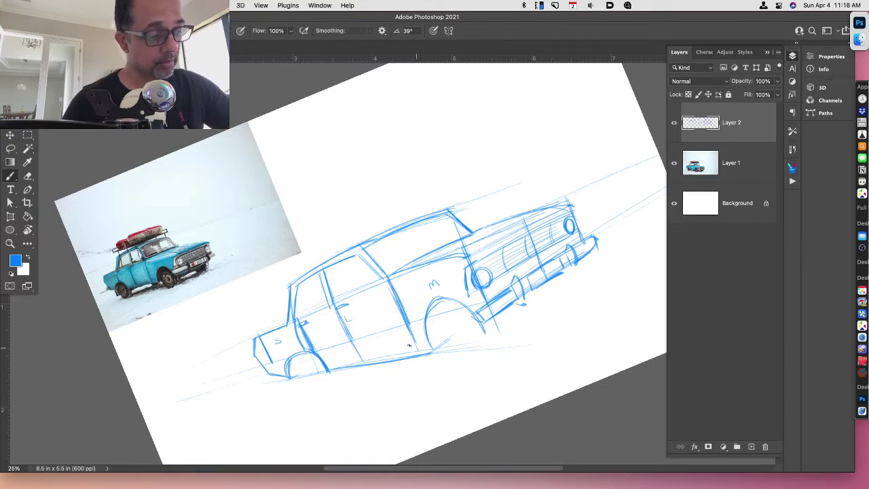
# Drop vertical wheel guides below both side wheel arches and the far front end, and draw ground perspective lines along the side and front
pyautogui.press('r')
pyautogui.moveTo(518, 390)
pyautogui.mouseDown()
pyautogui.moveTo(462, 357)
pyautogui.moveTo(503, 273)
pyautogui.mouseUp()
pyautogui.press('r')
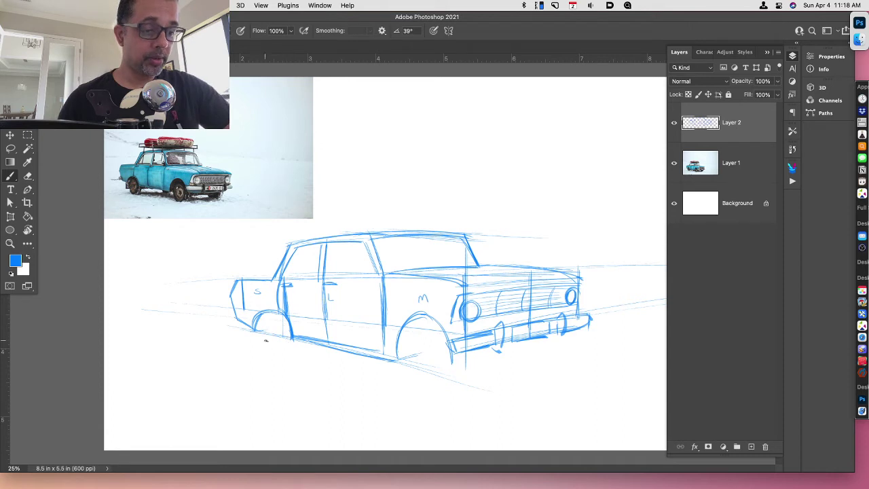
pyautogui.moveTo(272, 316); pyautogui.dragTo(273, 374)
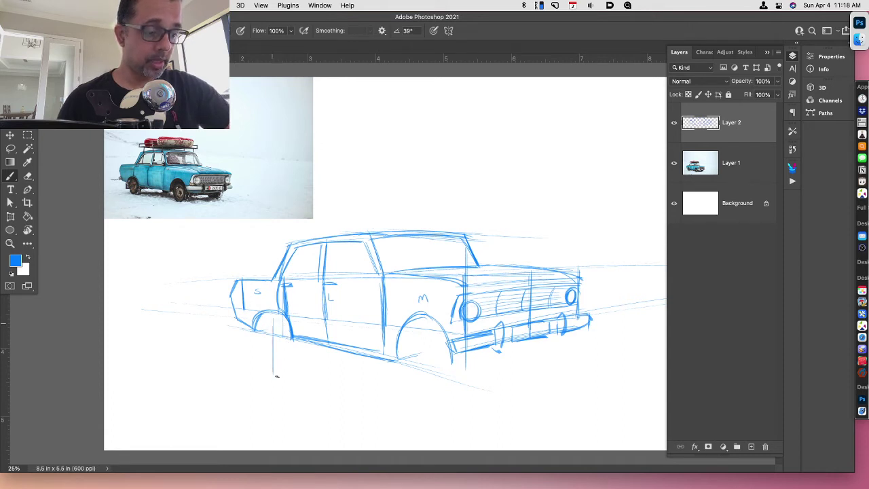
pyautogui.moveTo(424, 332); pyautogui.dragTo(425, 391)
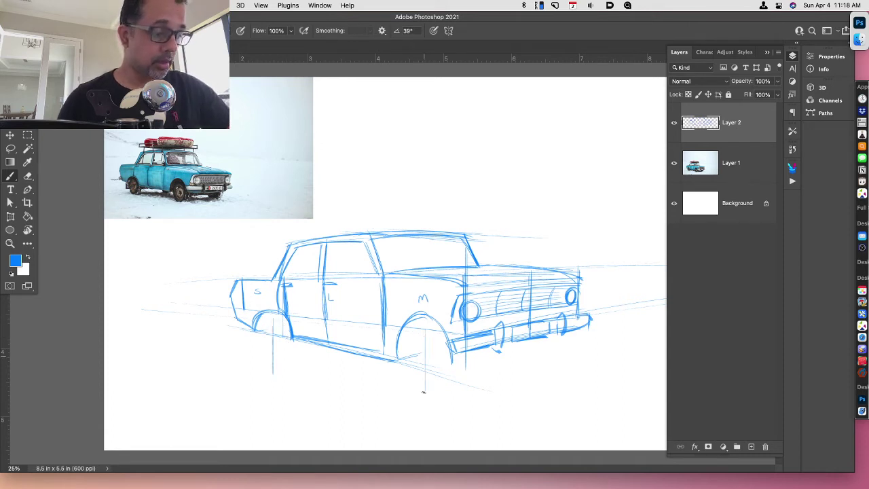
pyautogui.moveTo(422, 359); pyautogui.dragTo(424, 408)
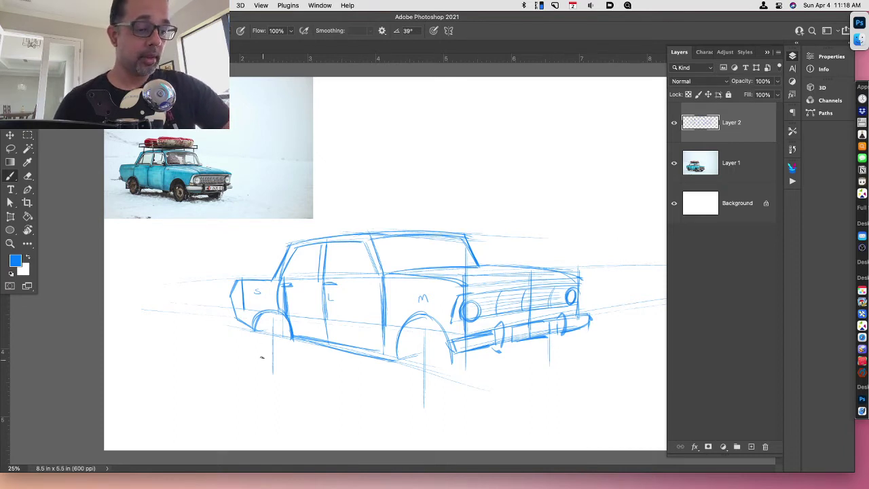
pyautogui.moveTo(220, 349); pyautogui.dragTo(539, 440)
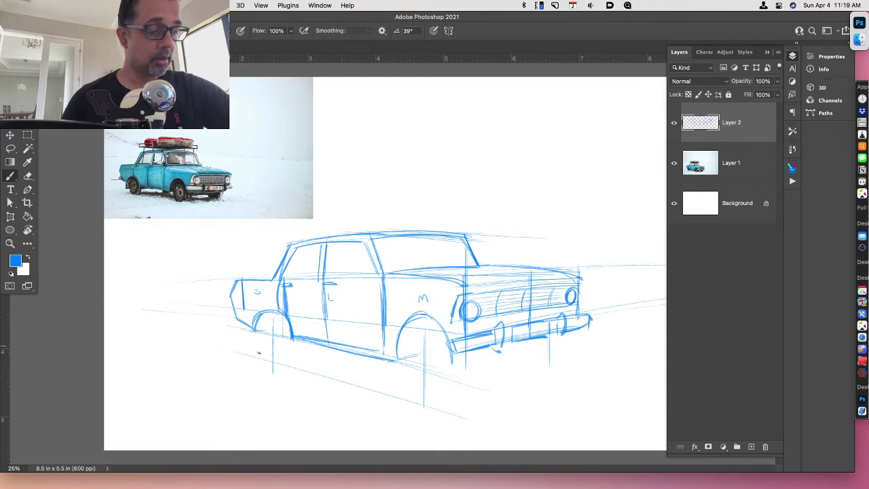
pyautogui.moveTo(441, 401); pyautogui.dragTo(597, 360)
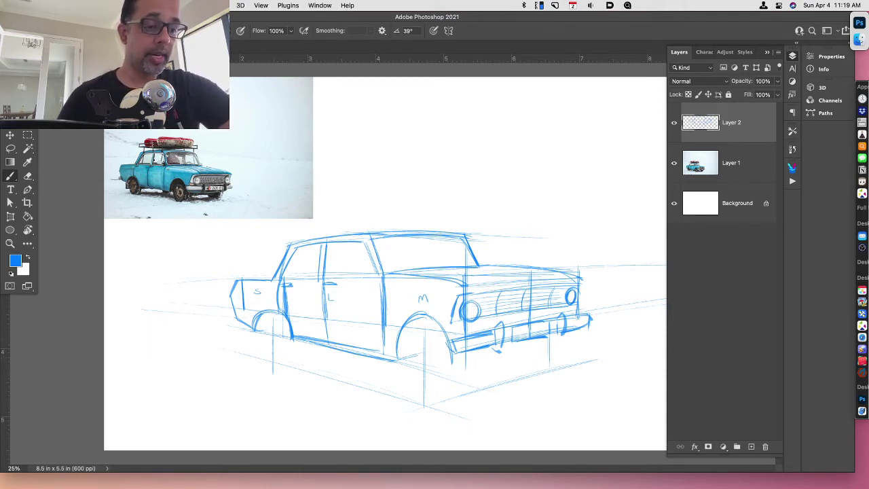
# Draw the rear wheel as a narrow ellipse centred on its vertical guide, and add the curved edge for the tire's thickness
pyautogui.moveTo(259, 338)
pyautogui.mouseDown()
pyautogui.moveTo(266, 361)
pyautogui.moveTo(285, 329)
pyautogui.moveTo(267, 323)
pyautogui.moveTo(275, 346)
pyautogui.mouseUp()
pyautogui.press('super+z')
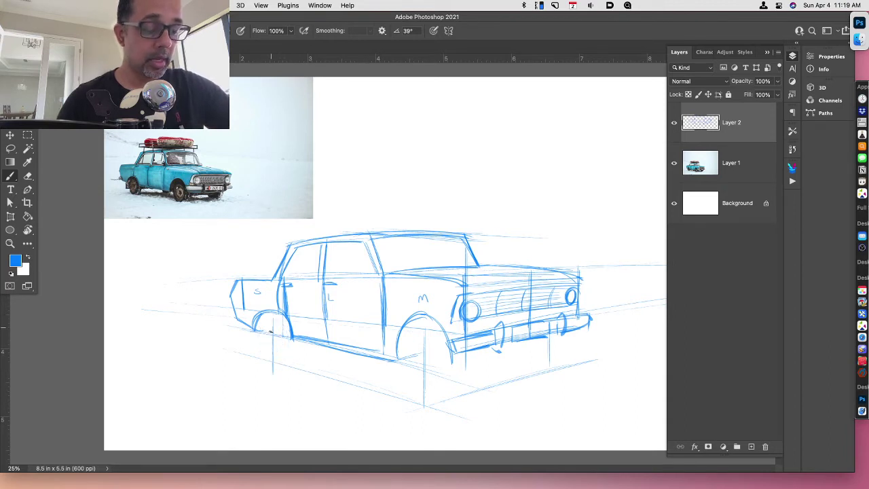
pyautogui.moveTo(272, 316)
pyautogui.mouseDown()
pyautogui.moveTo(270, 362)
pyautogui.moveTo(285, 329)
pyautogui.mouseUp()
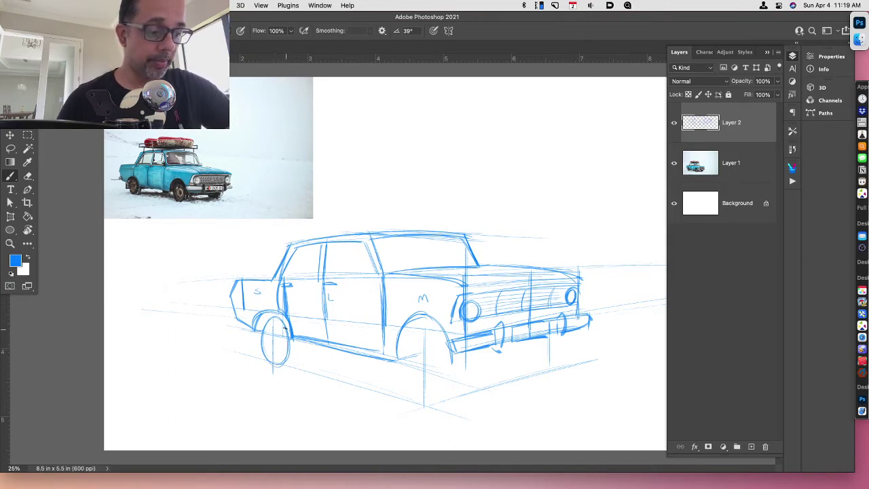
pyautogui.moveTo(286, 329)
pyautogui.mouseDown()
pyautogui.moveTo(277, 365)
pyautogui.moveTo(294, 365)
pyautogui.mouseUp()
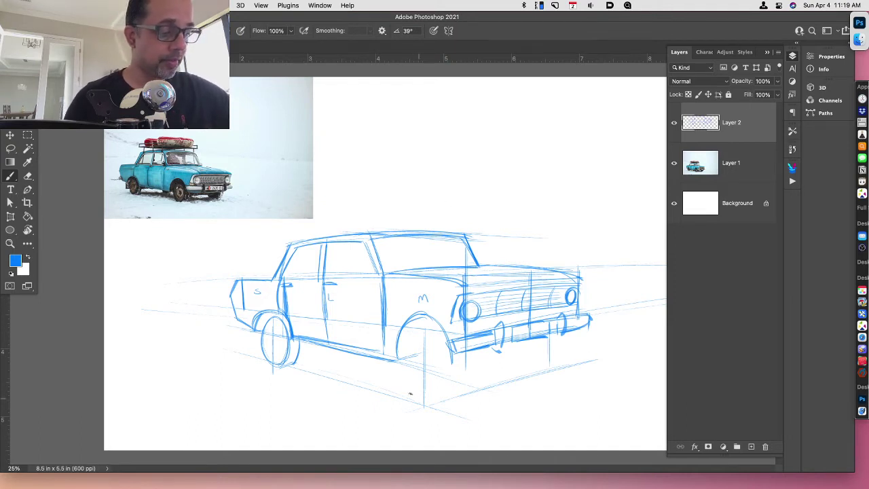
# Draw the near front wheel as an ellipse resting on the ground guide, and add the tire's depth with an outer curve
pyautogui.moveTo(406, 370)
pyautogui.mouseDown()
pyautogui.moveTo(405, 352)
pyautogui.moveTo(446, 359)
pyautogui.moveTo(405, 370)
pyautogui.moveTo(407, 347)
pyautogui.moveTo(433, 332)
pyautogui.mouseUp()
pyautogui.press('super+z')
pyautogui.press('super+z')
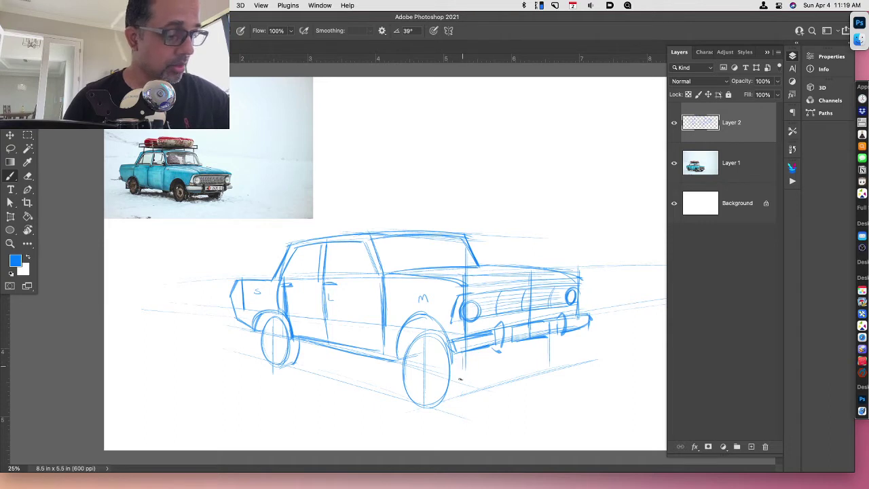
pyautogui.moveTo(460, 379)
pyautogui.mouseDown()
pyautogui.moveTo(459, 397)
pyautogui.moveTo(437, 404)
pyautogui.mouseUp()
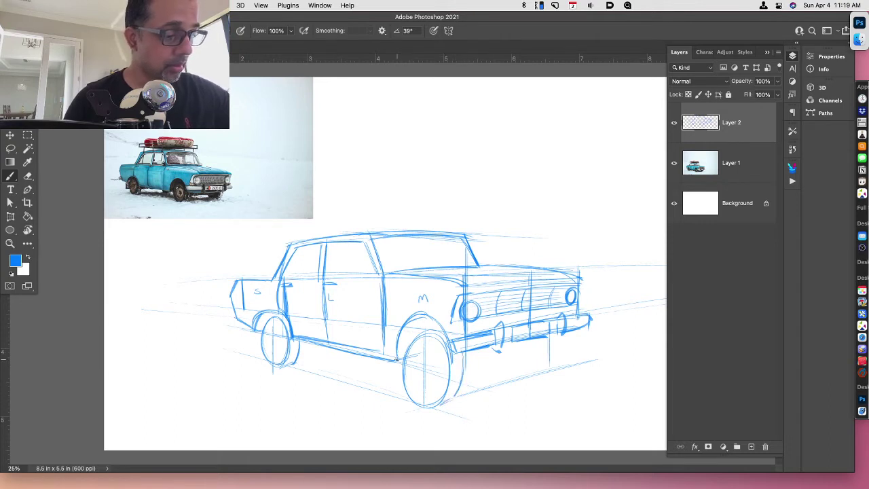
# Add concentric rim and hub ellipses inside the near front wheel and the rear wheel
pyautogui.moveTo(398, 360)
pyautogui.mouseDown()
pyautogui.moveTo(410, 356)
pyautogui.moveTo(410, 373)
pyautogui.moveTo(417, 359)
pyautogui.moveTo(417, 392)
pyautogui.moveTo(435, 376)
pyautogui.moveTo(415, 353)
pyautogui.moveTo(434, 398)
pyautogui.moveTo(410, 359)
pyautogui.moveTo(415, 392)
pyautogui.mouseUp()
pyautogui.press('super+z')
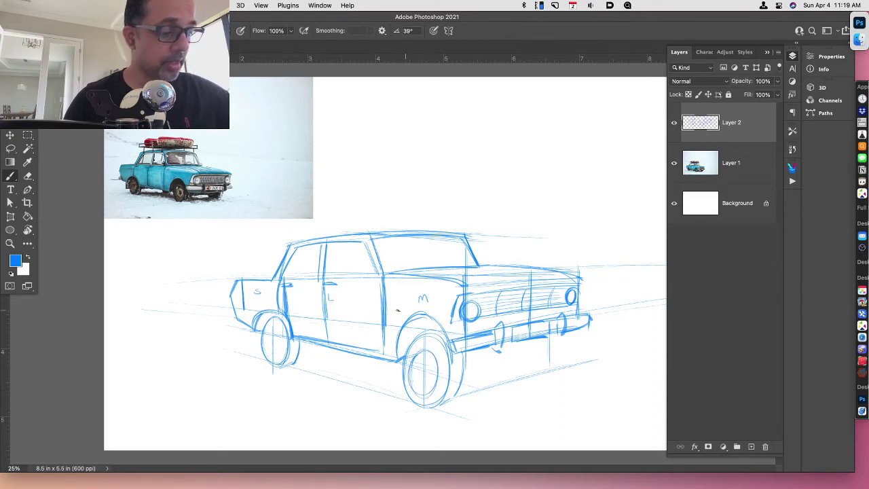
pyautogui.moveTo(271, 330)
pyautogui.mouseDown()
pyautogui.moveTo(269, 353)
pyautogui.moveTo(279, 338)
pyautogui.mouseUp()
pyautogui.press('super+z')
pyautogui.press('super+z')
pyautogui.press('super+z')
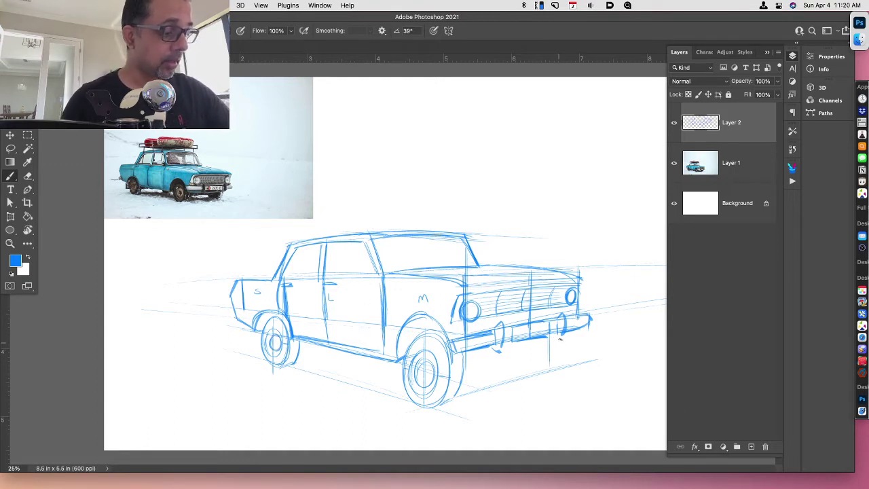
# Sketch the far front wheel below the bumper and clear the stray lines around it with a lasso selection
pyautogui.moveTo(562, 334)
pyautogui.mouseDown()
pyautogui.moveTo(546, 366)
pyautogui.moveTo(557, 361)
pyautogui.moveTo(541, 366)
pyautogui.moveTo(550, 366)
pyautogui.mouseUp()
pyautogui.moveTo(521, 340)
pyautogui.mouseDown()
pyautogui.moveTo(550, 362)
pyautogui.moveTo(531, 352)
pyautogui.moveTo(547, 371)
pyautogui.mouseUp()
pyautogui.press('l')
pyautogui.press('Delete')
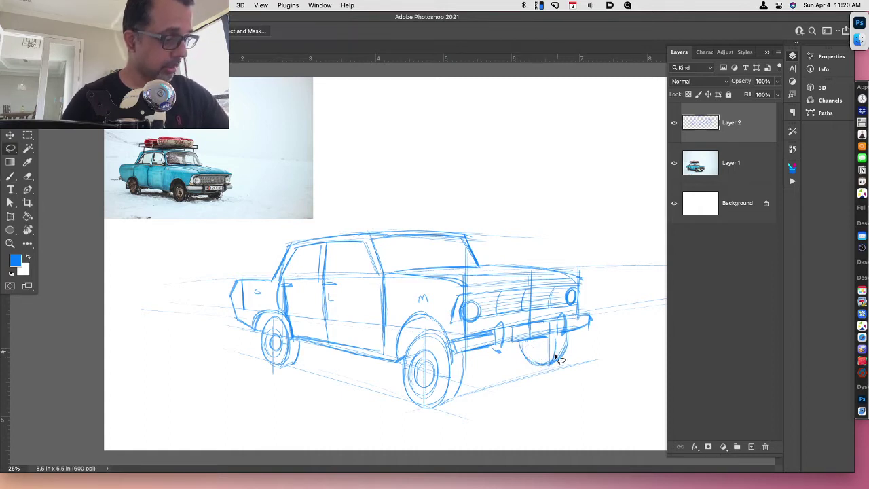
pyautogui.hotkey('ctrl', 'd')
pyautogui.press('b')
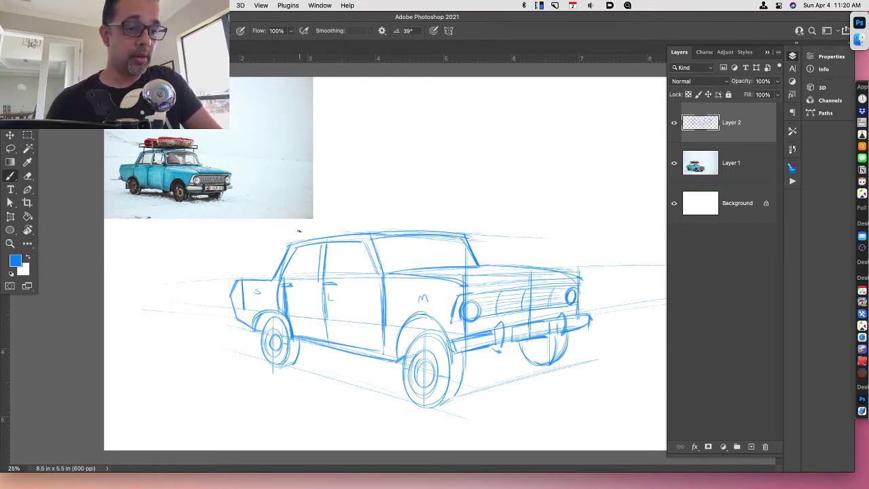
# Sketch the roof rack with short support posts above the roof and double rails along its side and front
pyautogui.moveTo(299, 230); pyautogui.dragTo(300, 242)
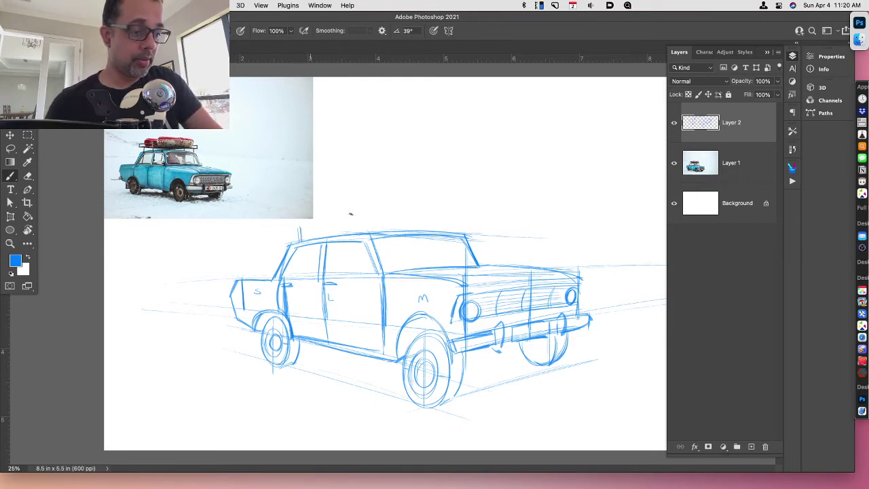
pyautogui.moveTo(364, 220); pyautogui.dragTo(368, 234)
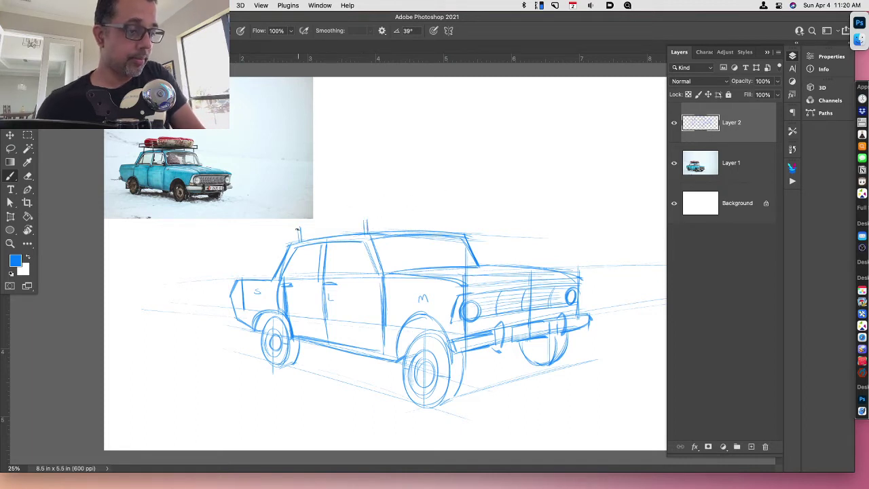
pyautogui.moveTo(296, 228); pyautogui.dragTo(362, 222)
pyautogui.moveTo(294, 226); pyautogui.dragTo(298, 233)
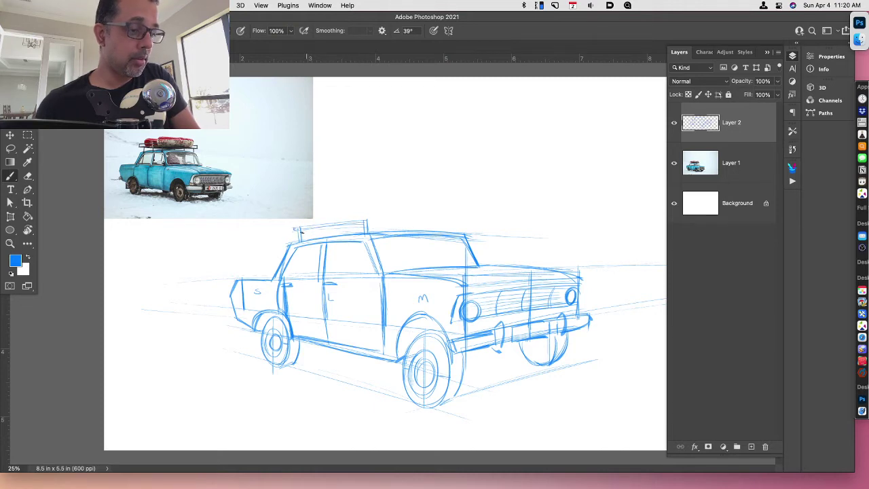
pyautogui.moveTo(369, 223); pyautogui.dragTo(462, 221)
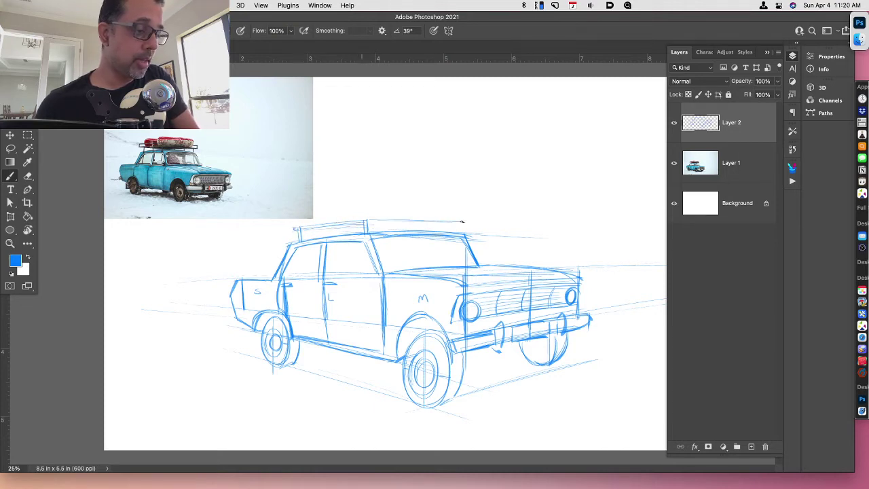
pyautogui.moveTo(372, 224); pyautogui.dragTo(465, 221)
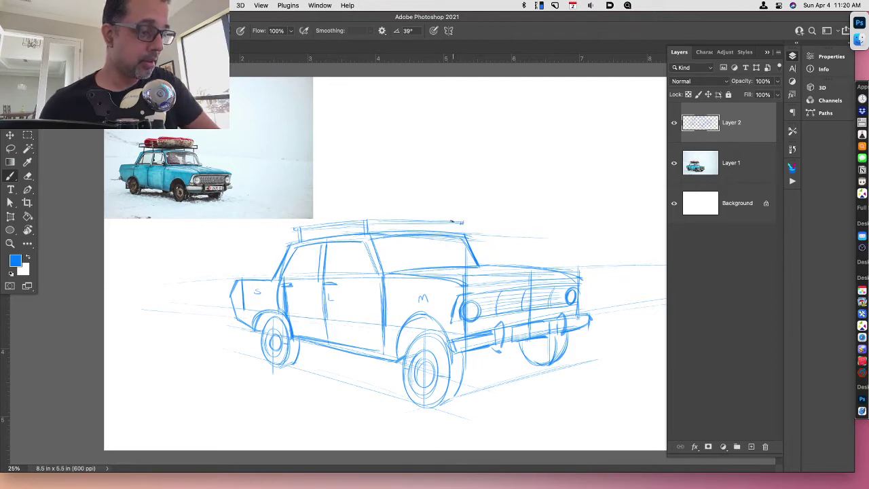
pyautogui.moveTo(451, 220); pyautogui.dragTo(448, 233)
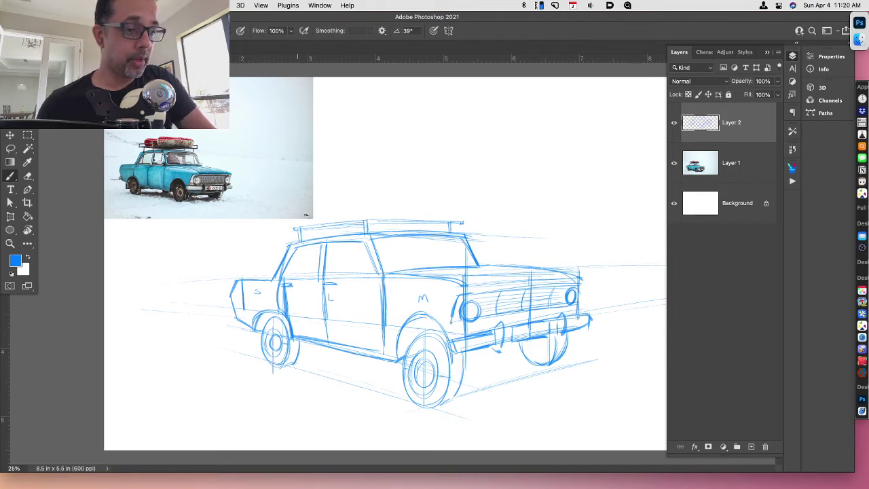
# Draw two rounded luggage rolls on the roof rack, a long one in front and a shorter one behind it
pyautogui.moveTo(306, 207)
pyautogui.mouseDown()
pyautogui.moveTo(303, 220)
pyautogui.moveTo(350, 199)
pyautogui.moveTo(346, 220)
pyautogui.moveTo(457, 193)
pyautogui.moveTo(451, 221)
pyautogui.moveTo(463, 223)
pyautogui.moveTo(463, 215)
pyautogui.moveTo(464, 224)
pyautogui.mouseUp()
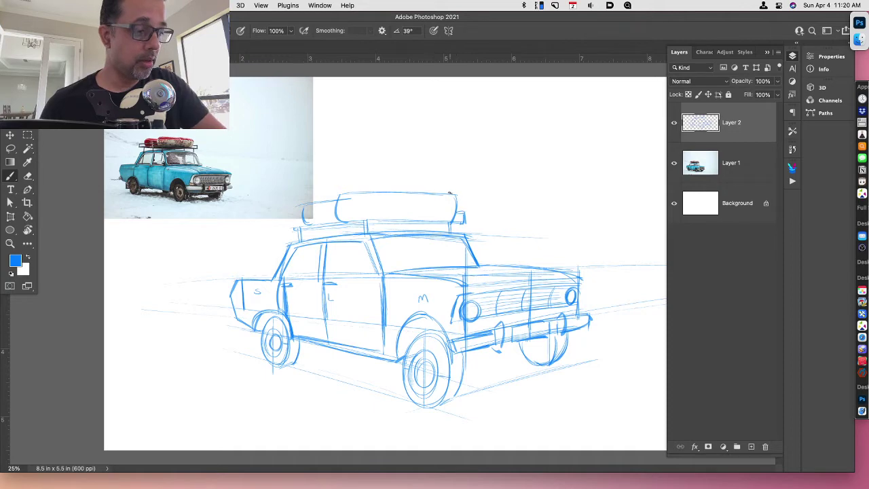
pyautogui.moveTo(449, 193); pyautogui.dragTo(459, 199)
pyautogui.press('r')
pyautogui.moveTo(482, 291)
pyautogui.mouseDown()
pyautogui.moveTo(509, 291)
pyautogui.moveTo(514, 222)
pyautogui.mouseUp()
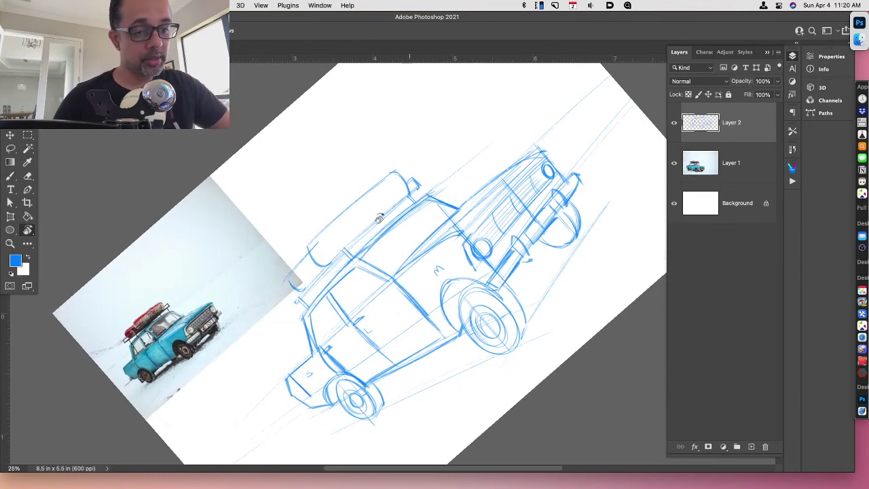
pyautogui.moveTo(324, 239); pyautogui.dragTo(397, 176)
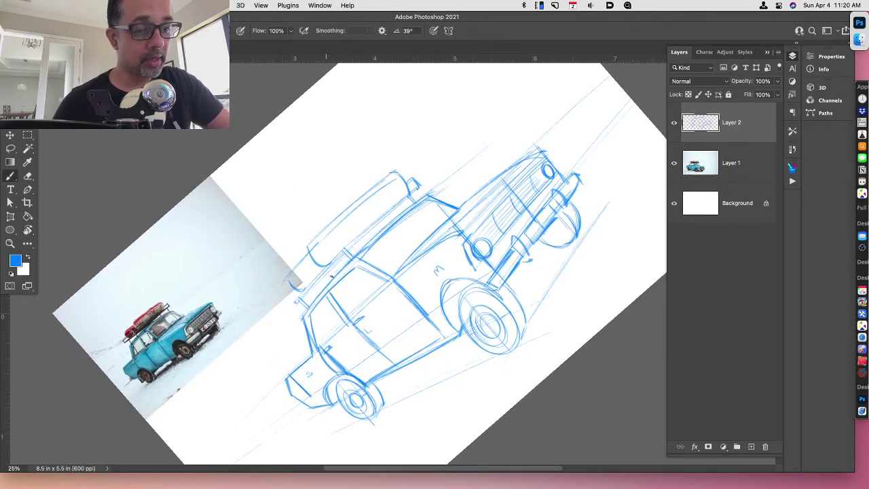
pyautogui.moveTo(309, 262); pyautogui.dragTo(290, 282)
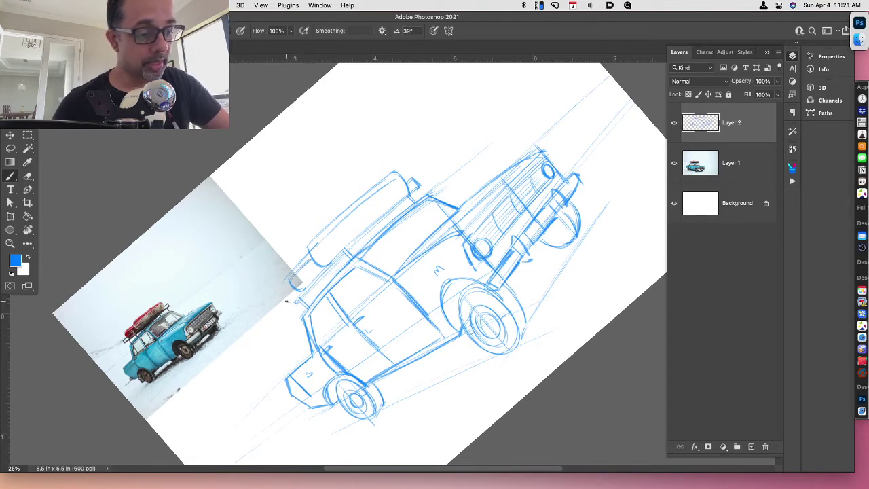
# Add the roof rack's rear end, upper side rail and near corner post, and delete the overlapping luggage lines at that corner
pyautogui.moveTo(286, 301)
pyautogui.mouseDown()
pyautogui.moveTo(299, 305)
pyautogui.moveTo(359, 220)
pyautogui.moveTo(349, 225)
pyautogui.mouseUp()
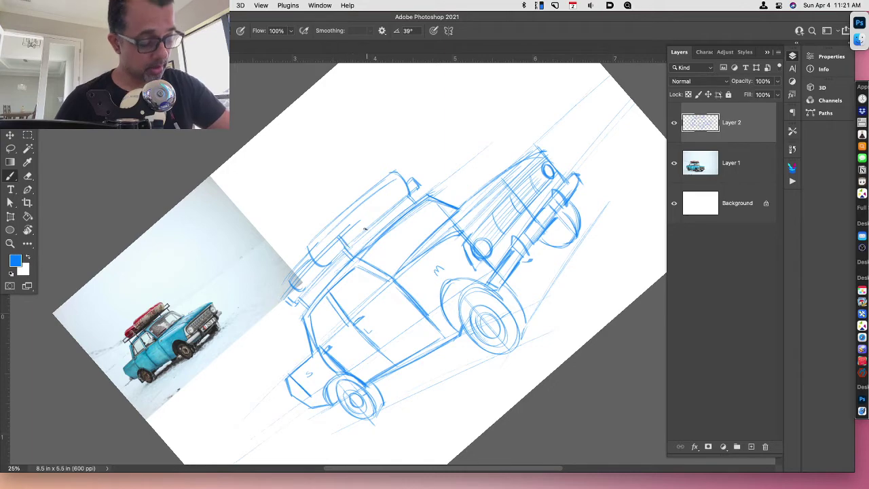
pyautogui.press('l')
pyautogui.moveTo(341, 234)
pyautogui.mouseDown()
pyautogui.moveTo(370, 218)
pyautogui.moveTo(345, 228)
pyautogui.mouseUp()
pyautogui.press('Delete')
pyautogui.press('super+d')
pyautogui.press('Escape')
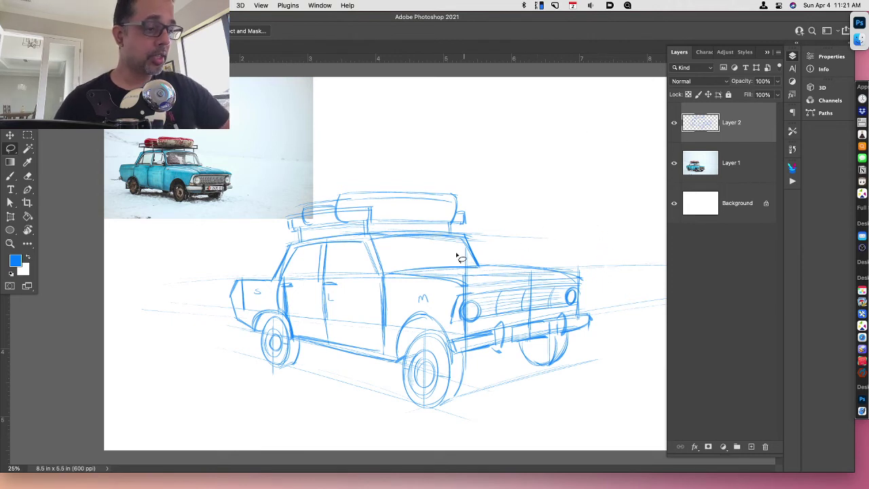
# Draw a pair of vertical lines inside the windshield and sketch the steering wheel's arc at its lower edge
pyautogui.press('b')
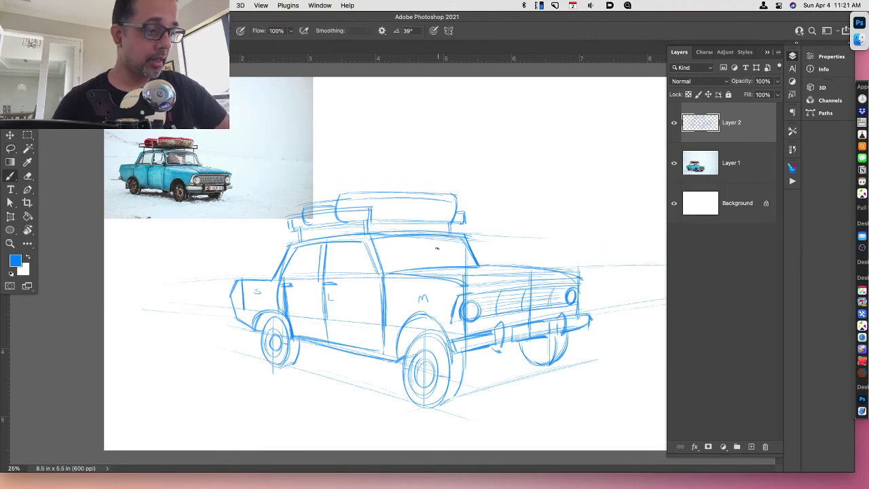
pyautogui.moveTo(433, 240)
pyautogui.mouseDown()
pyautogui.moveTo(434, 268)
pyautogui.moveTo(426, 253)
pyautogui.mouseUp()
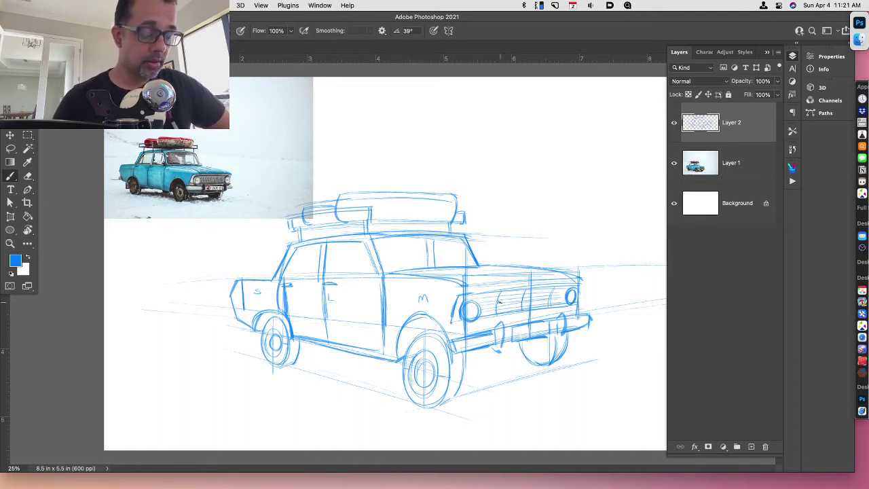
pyautogui.moveTo(521, 263); pyautogui.dragTo(528, 193)
pyautogui.press('super+z')
pyautogui.press('r')
pyautogui.moveTo(553, 314); pyautogui.dragTo(555, 224)
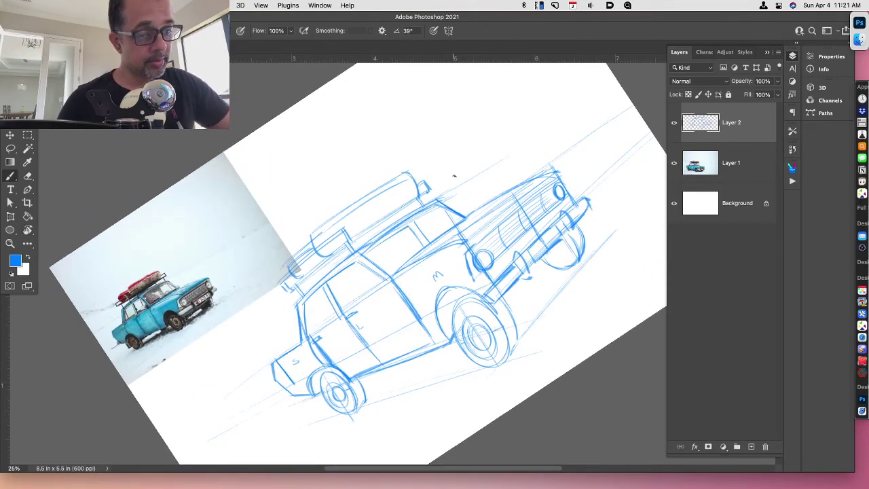
pyautogui.moveTo(426, 243); pyautogui.dragTo(443, 233)
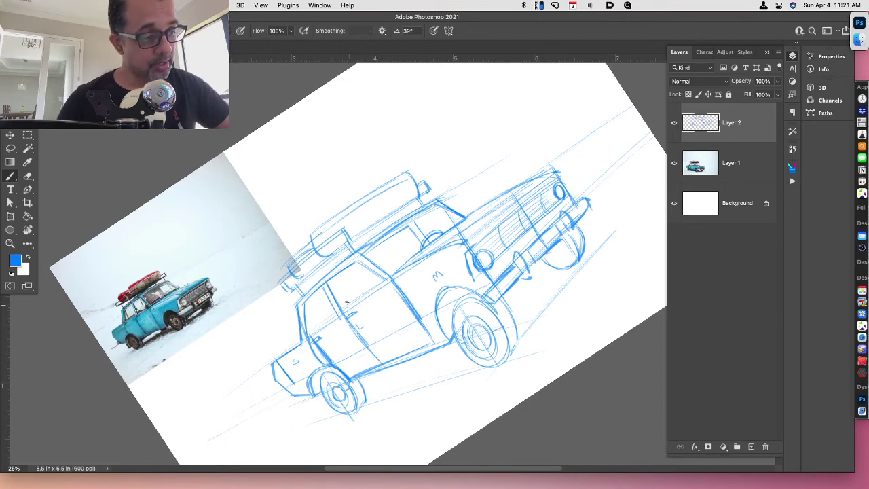
# Sketch the curved interior contours seen through the front side window and windshield, and add narrow divider lines in both side windows
pyautogui.moveTo(349, 299)
pyautogui.mouseDown()
pyautogui.moveTo(349, 307)
pyautogui.moveTo(409, 249)
pyautogui.mouseUp()
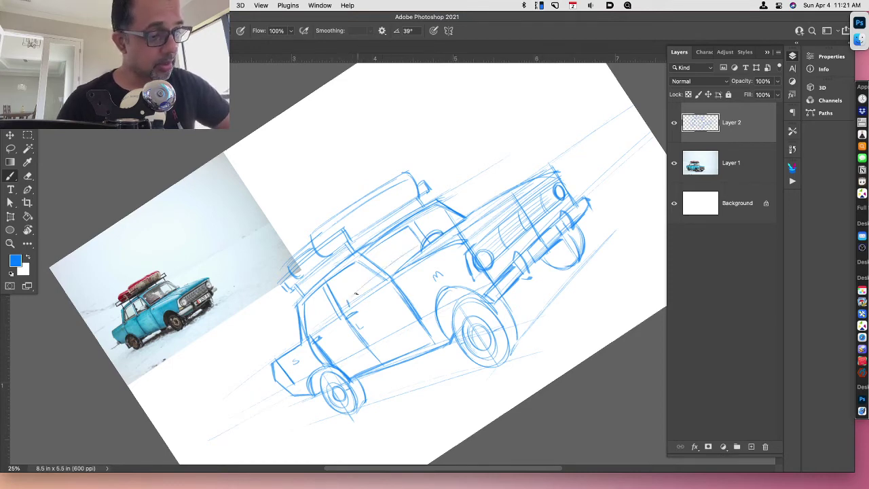
pyautogui.moveTo(345, 299); pyautogui.dragTo(407, 250)
pyautogui.moveTo(348, 299); pyautogui.dragTo(410, 251)
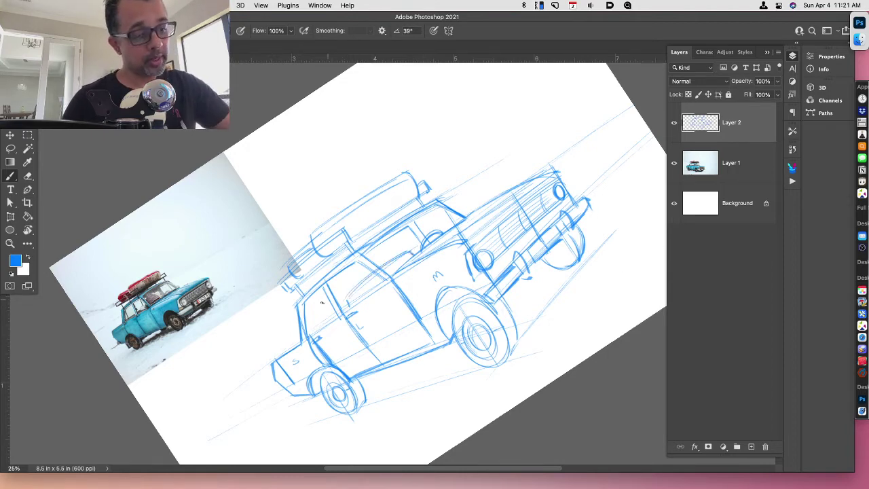
pyautogui.moveTo(319, 310); pyautogui.dragTo(303, 334)
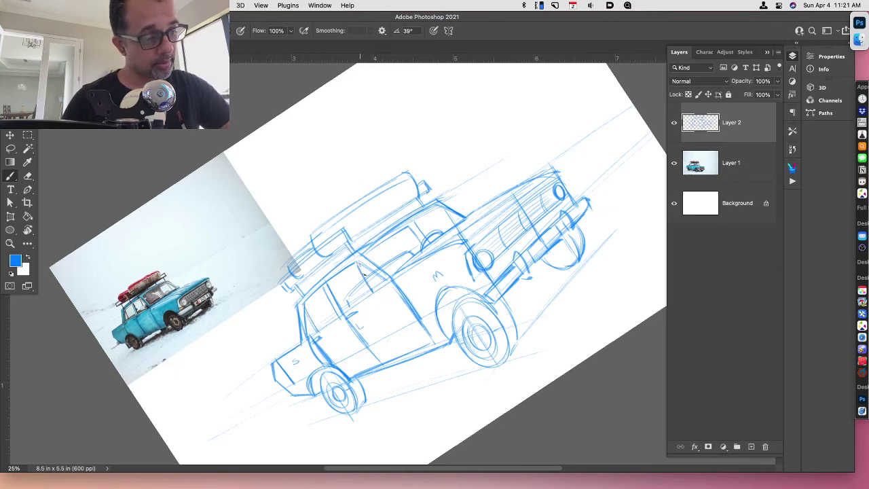
pyautogui.press('Escape')
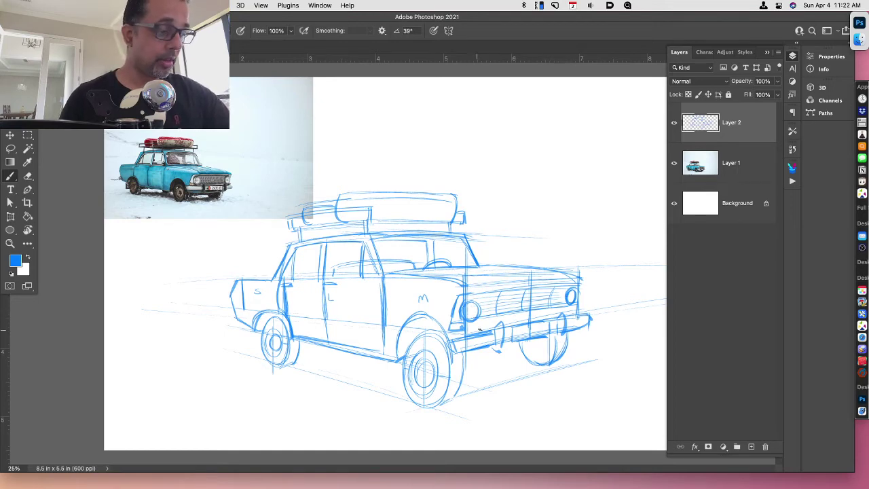
# Strengthen the front bumper's long edge lines between the headlights and retrace the windshield's far pillar
pyautogui.press('r')
pyautogui.moveTo(591, 370); pyautogui.dragTo(611, 253)
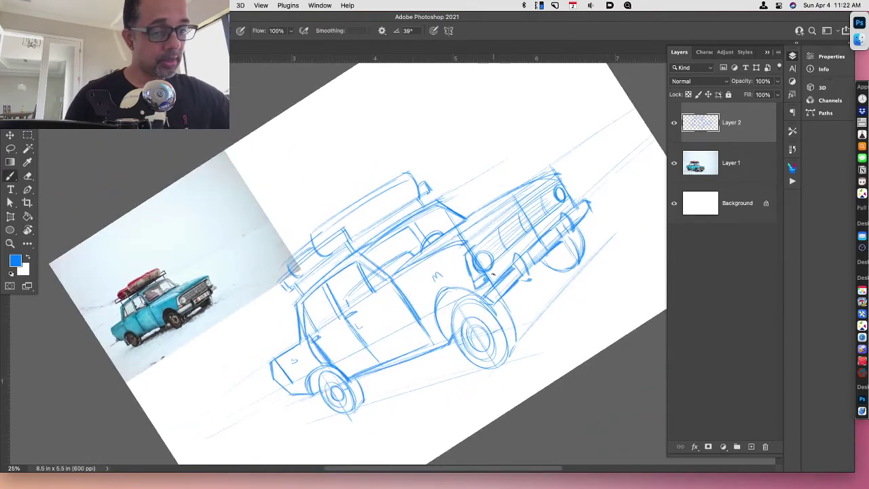
pyautogui.moveTo(490, 276); pyautogui.dragTo(563, 209)
pyautogui.moveTo(501, 266); pyautogui.dragTo(569, 203)
pyautogui.hotkey('r', 'Escape')
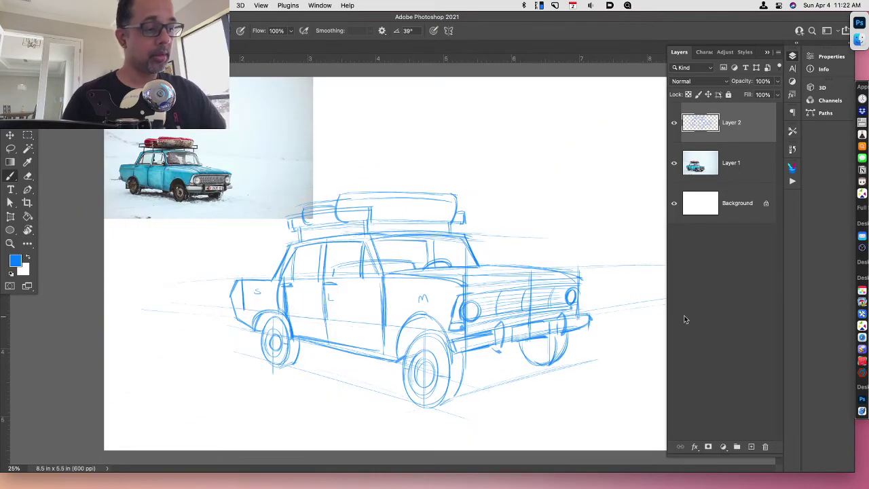
pyautogui.moveTo(459, 240); pyautogui.dragTo(479, 269)
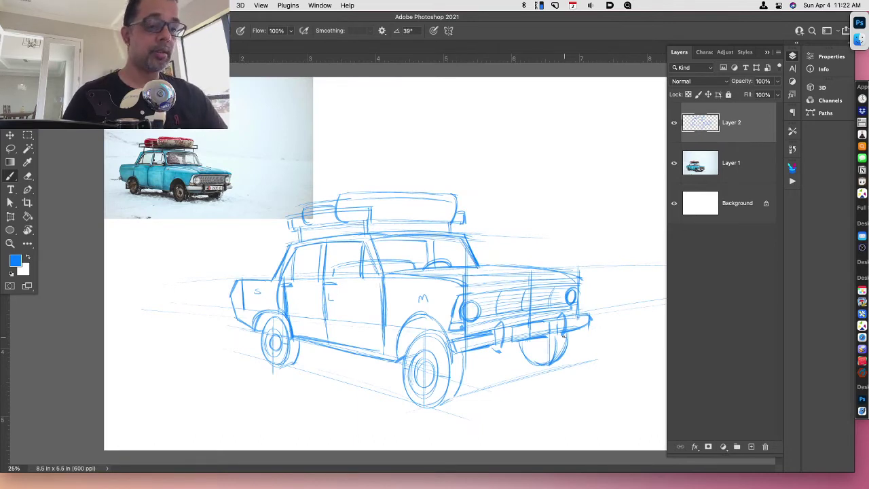
# Add small inner hub circles to the near front and rear wheels and a short contour inside the far front wheel
pyautogui.moveTo(419, 376)
pyautogui.mouseDown()
pyautogui.moveTo(428, 375)
pyautogui.moveTo(424, 367)
pyautogui.moveTo(429, 377)
pyautogui.mouseUp()
pyautogui.moveTo(271, 343); pyautogui.dragTo(277, 345)
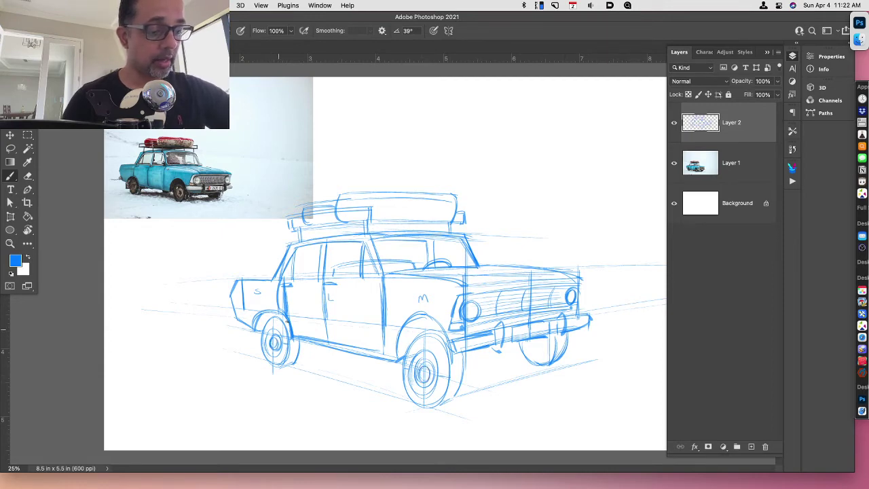
pyautogui.moveTo(551, 341); pyautogui.dragTo(553, 360)
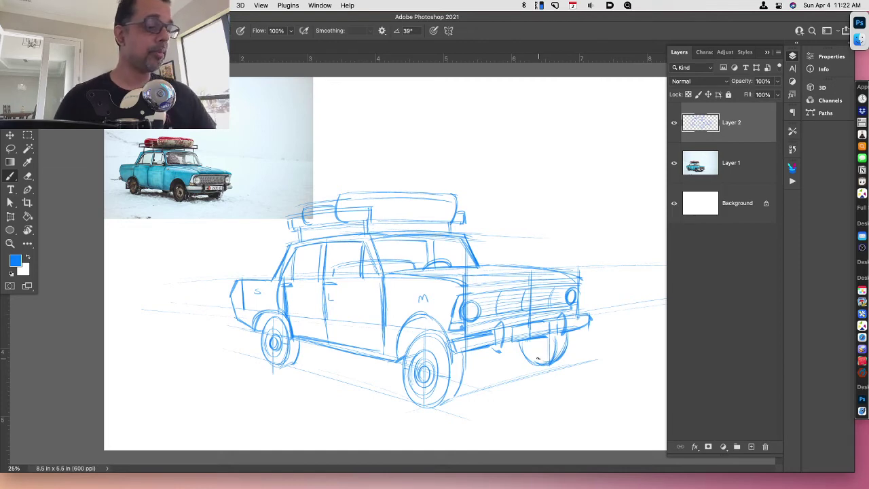
# Rename the car drawing's layer as sketch
pyautogui.doubleClick(731, 122)
pyautogui.write('s')
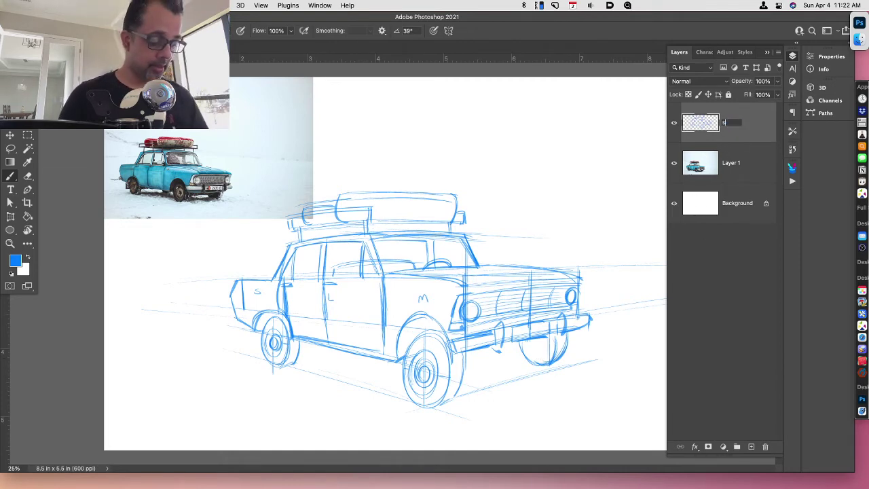
pyautogui.write('ketch')
pyautogui.press('Return')
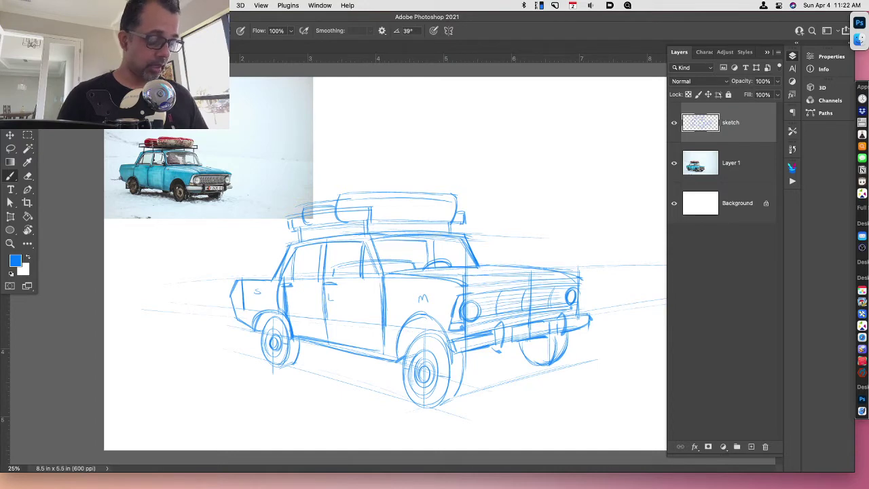
# Duplicate the sketch layer and hide the original
pyautogui.press('super+j')
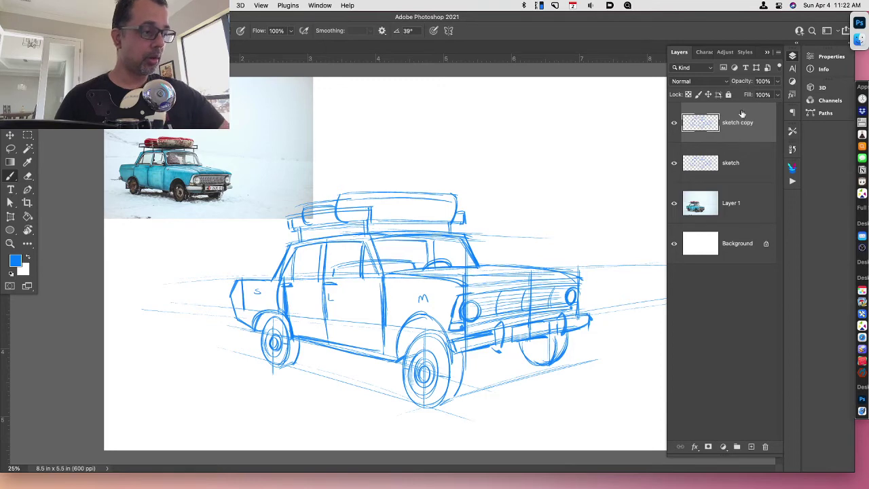
pyautogui.click(674, 163)
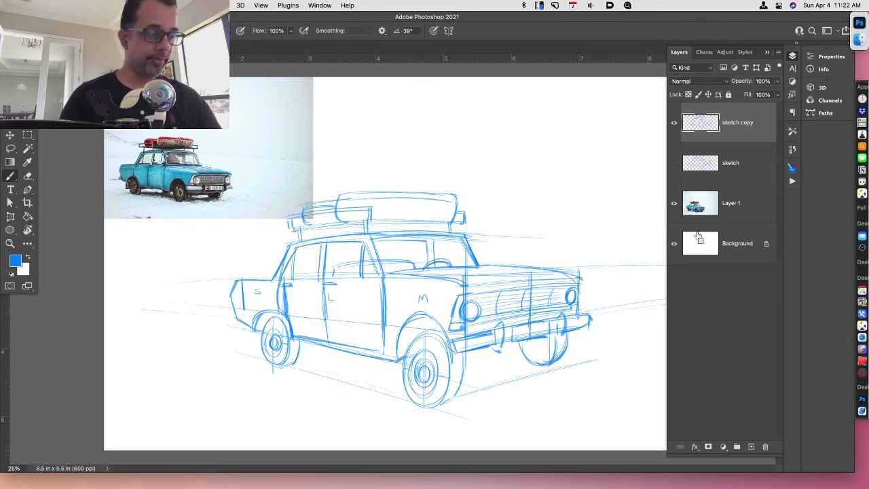
# Try to narrow the top of the sketch copy with a Perspective transform
pyautogui.press('super+t')
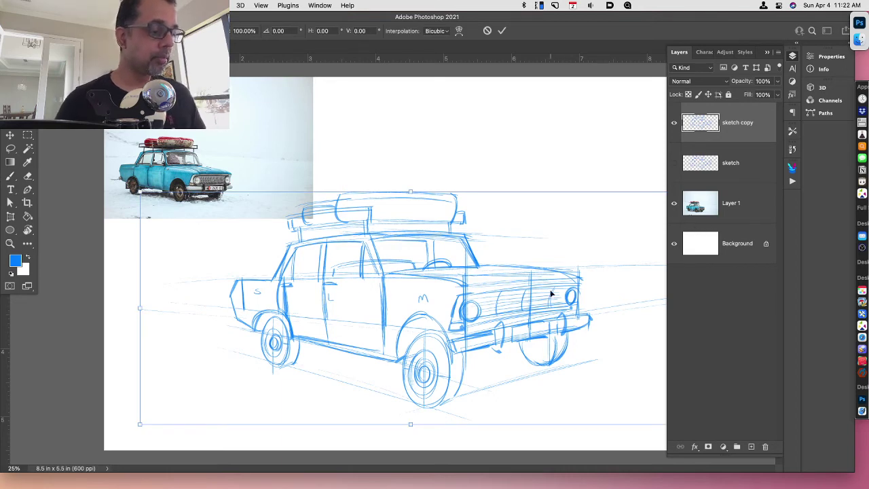
pyautogui.press('super+minus')
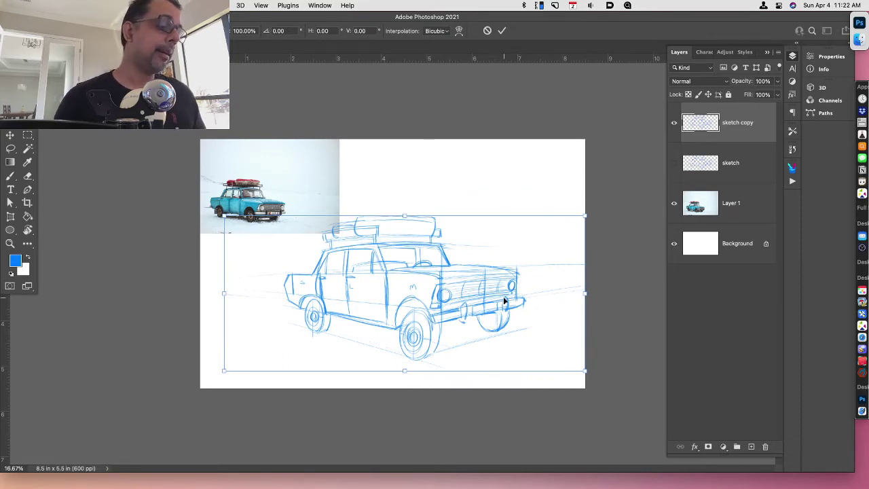
pyautogui.rightClick(480, 308)
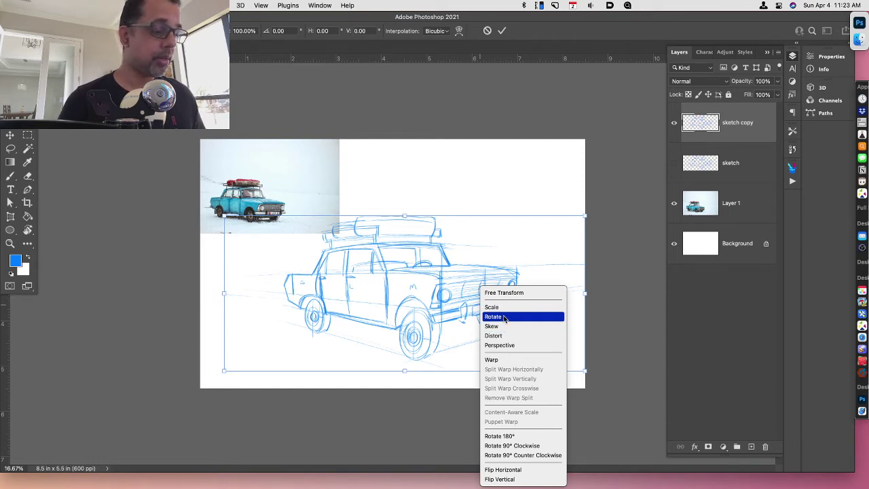
pyautogui.click(520, 347)
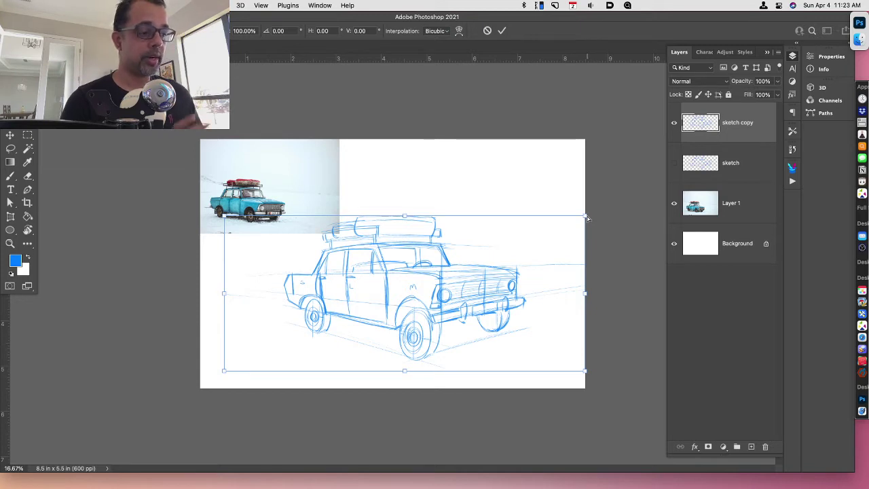
pyautogui.moveTo(584, 217); pyautogui.dragTo(558, 216)
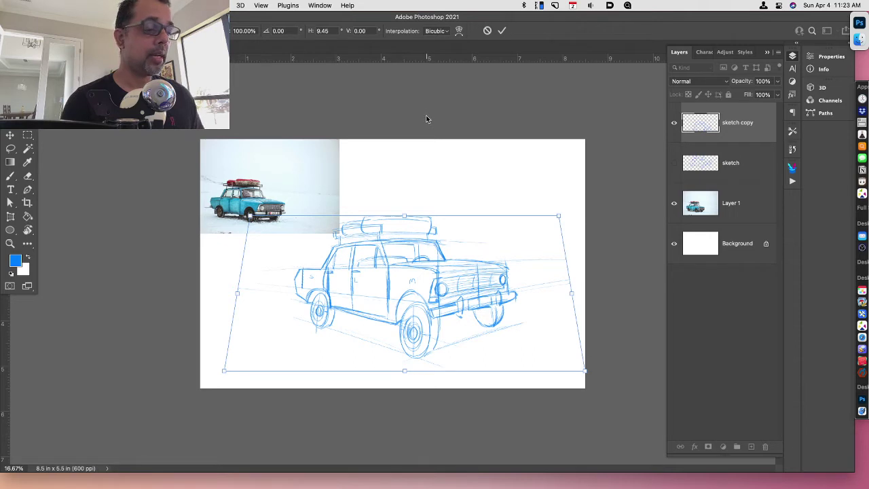
pyautogui.press('Return')
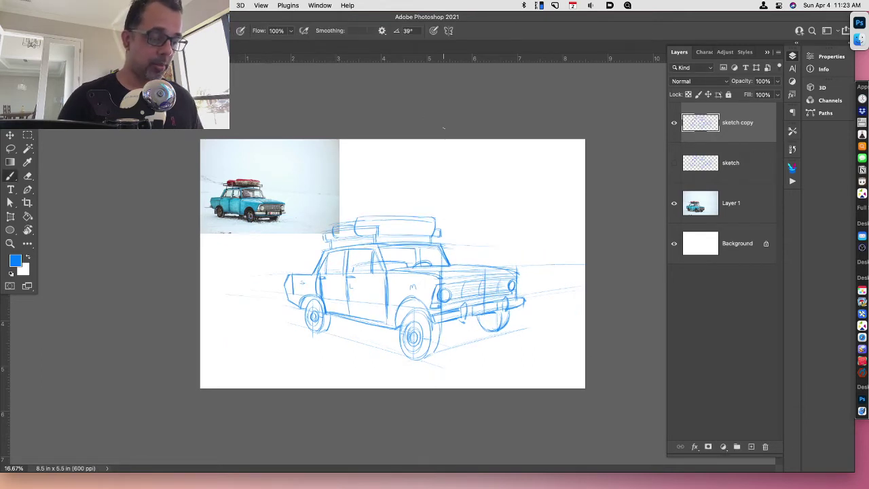
# Narrow the bottom of the sketch copy with a Perspective transform, slanting its sides inward by about 9 degrees
pyautogui.hotkey('ctrl', 't')
pyautogui.rightClick(451, 285)
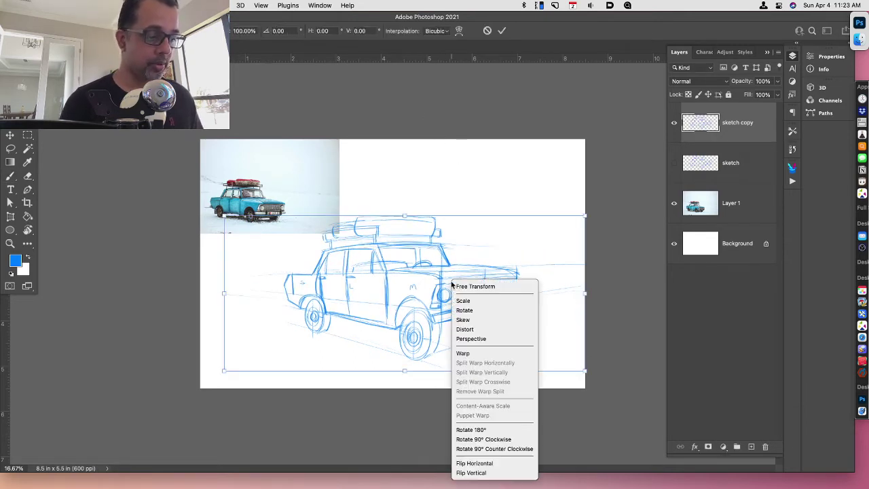
pyautogui.click(469, 339)
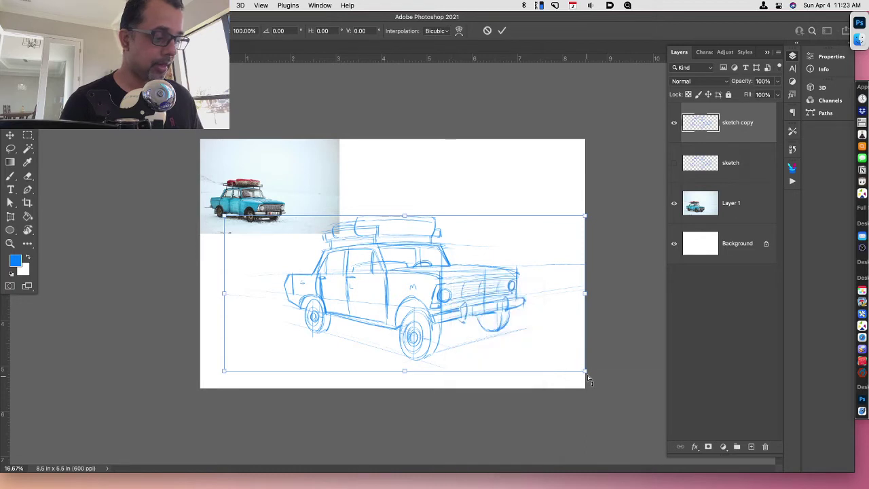
pyautogui.moveTo(584, 371); pyautogui.dragTo(561, 373)
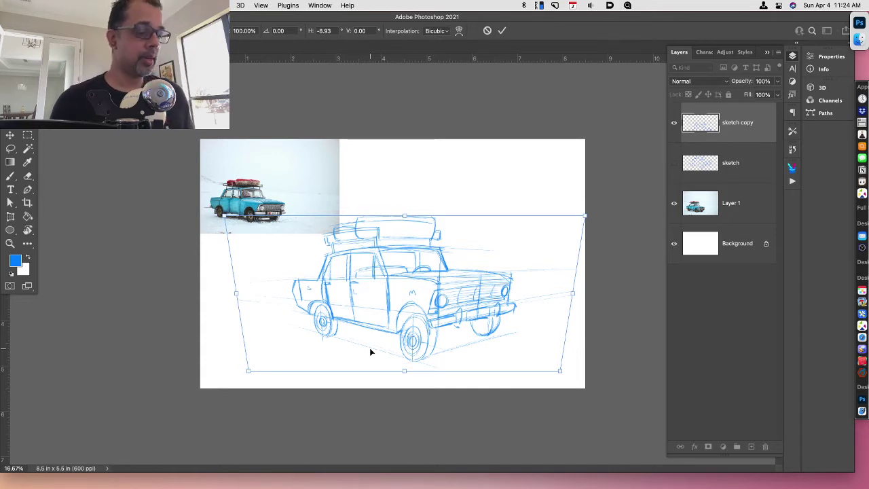
pyautogui.press('Escape')
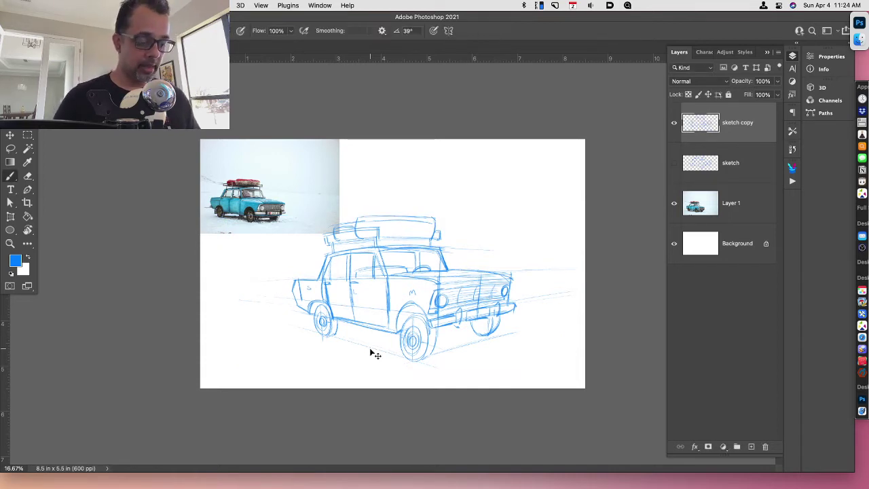
# Narrow the top of the sketch copy with another Perspective transform, slanting its sides inward by about 9 degrees
pyautogui.hotkey('ctrl', 't')
pyautogui.rightClick(367, 312)
pyautogui.click(408, 344)
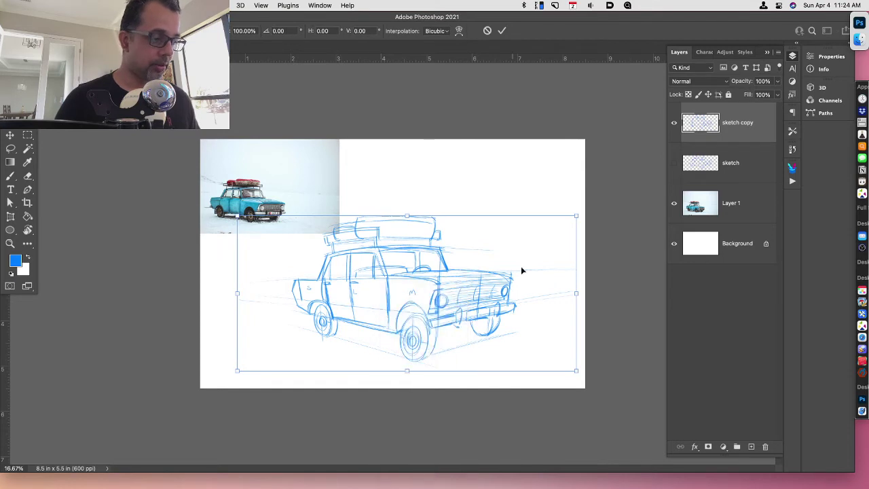
pyautogui.moveTo(577, 216); pyautogui.dragTo(551, 220)
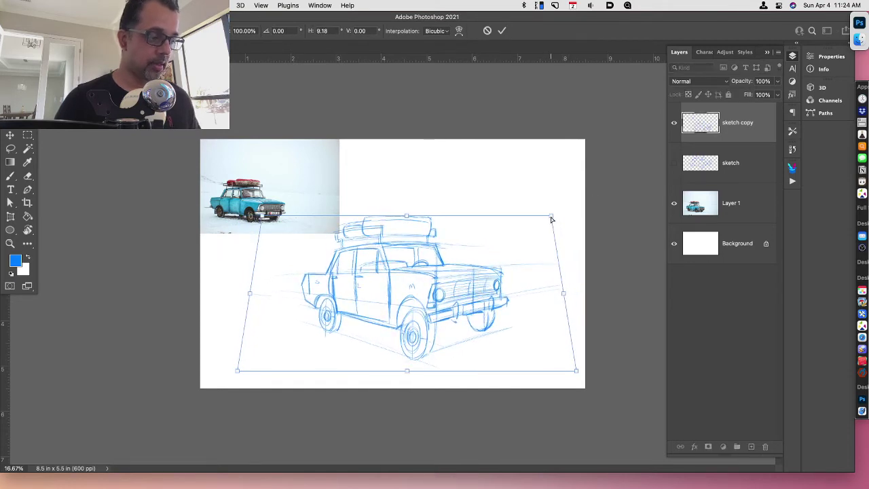
pyautogui.press('Return')
# Lower the sketch copy layer's opacity to 40%
pyautogui.press('b')
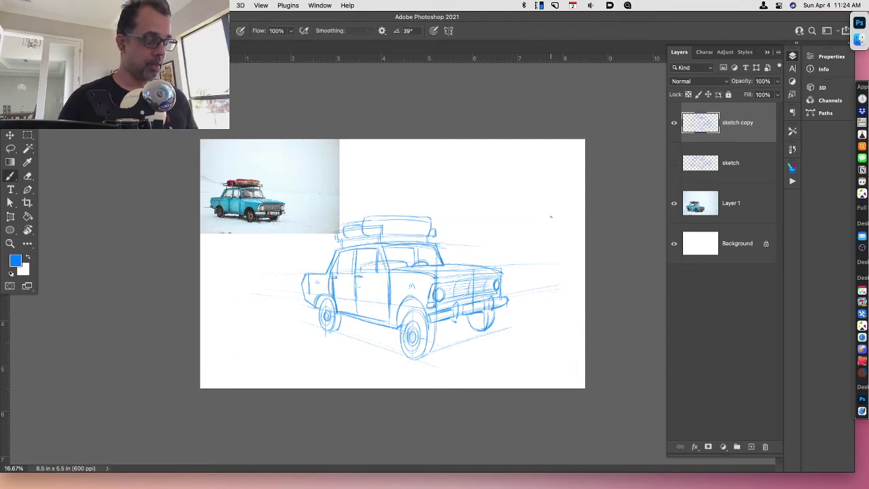
pyautogui.press('v')
pyautogui.press('4')
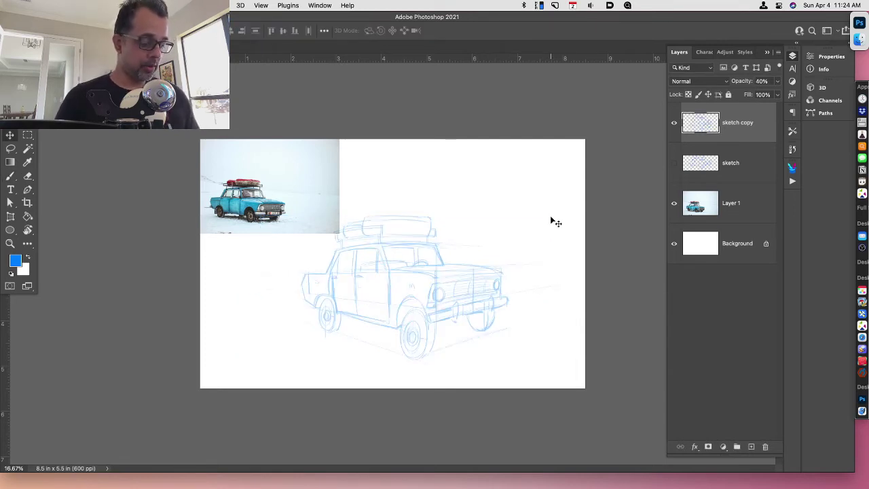
# Set the foreground color to black and activate the Brush tool for inking
pyautogui.press('super+equal')
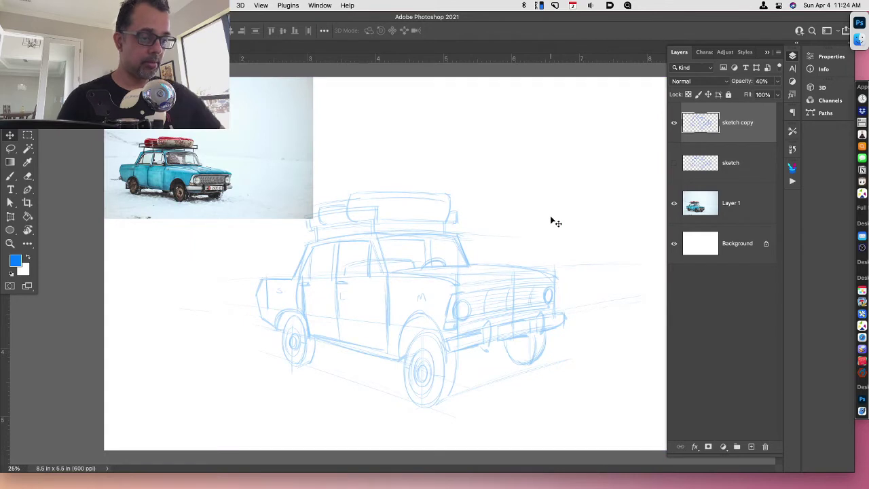
pyautogui.click(15, 260)
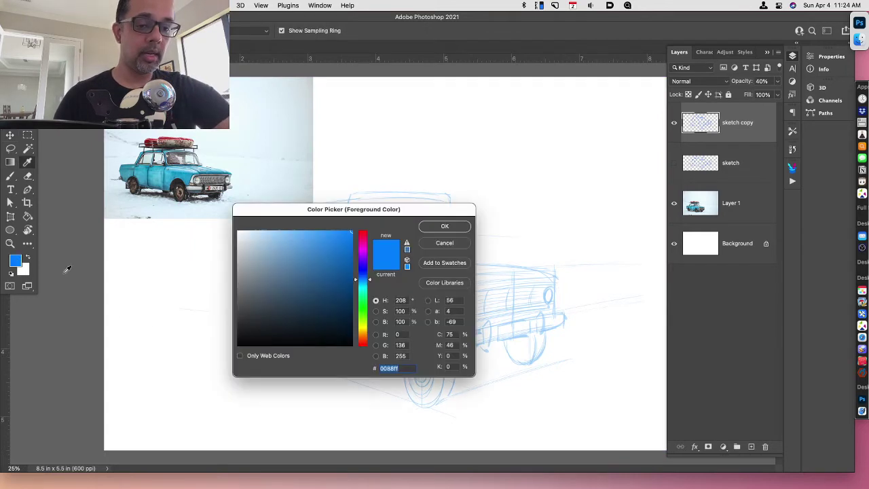
pyautogui.moveTo(262, 325); pyautogui.dragTo(238, 345)
pyautogui.click(445, 227)
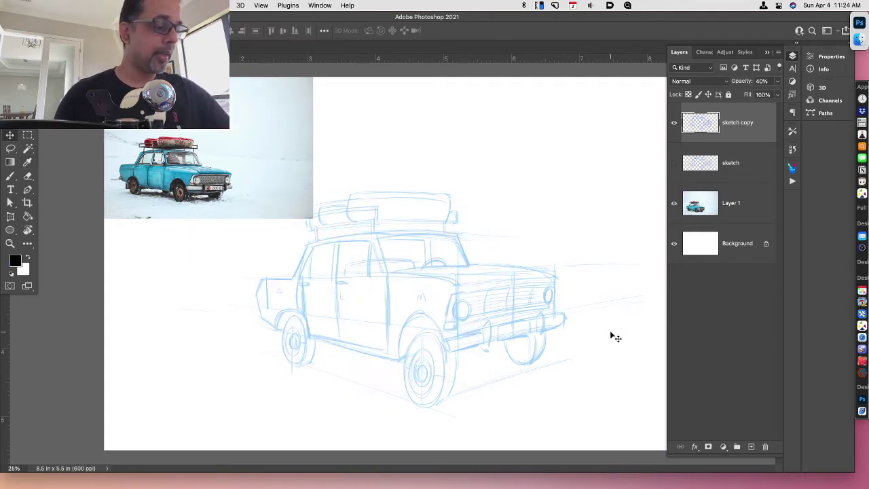
pyautogui.press('b')
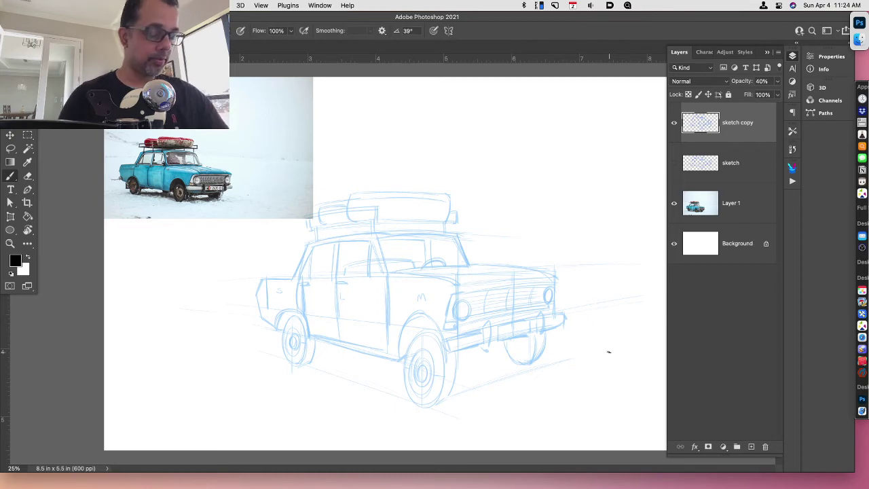
# Create a new layer above the sketch copy and ink the two vertical guards on the front bumper in black
pyautogui.press('super+shift+alt+n')
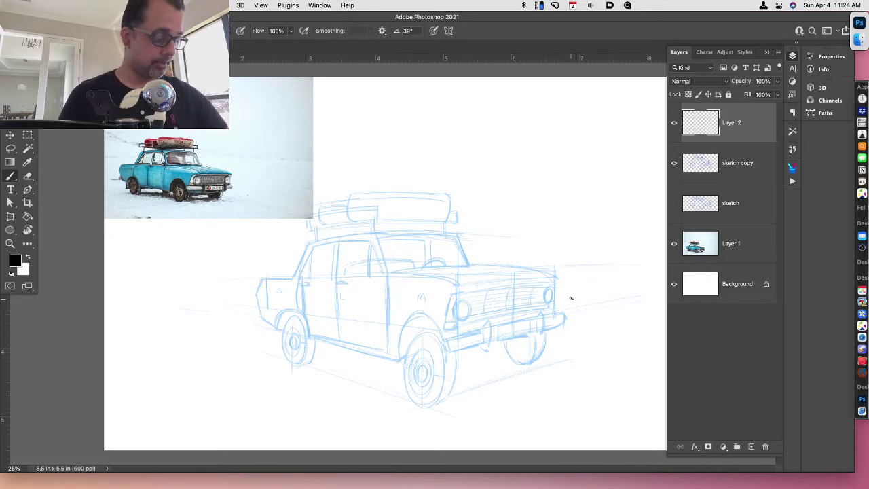
pyautogui.press('super+equal')
pyautogui.moveTo(537, 320); pyautogui.dragTo(564, 293)
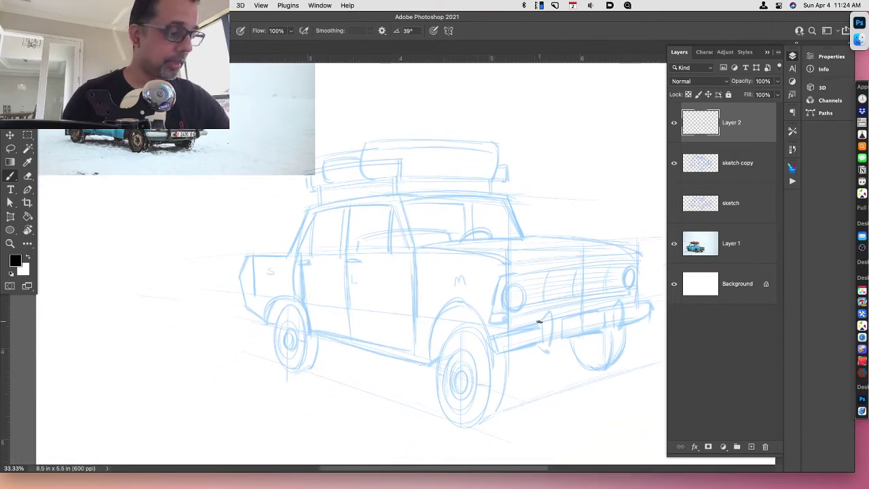
pyautogui.moveTo(541, 324)
pyautogui.mouseDown()
pyautogui.moveTo(550, 313)
pyautogui.moveTo(546, 350)
pyautogui.mouseUp()
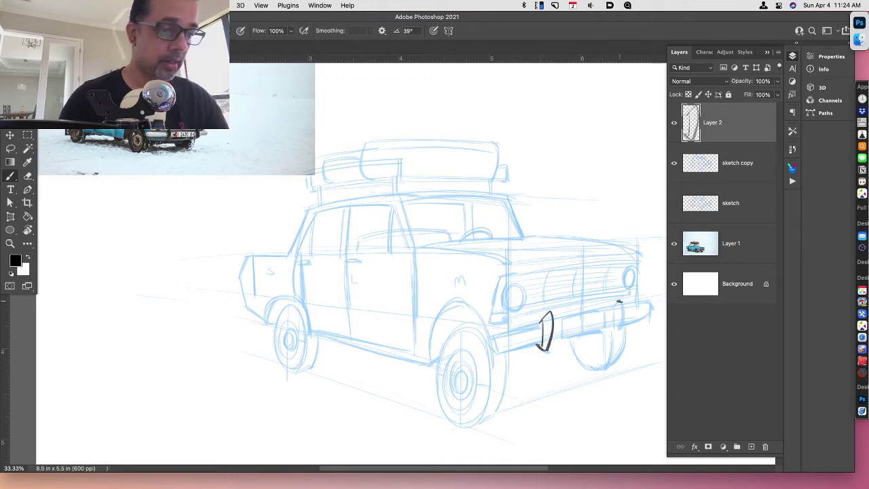
pyautogui.moveTo(613, 308); pyautogui.dragTo(614, 328)
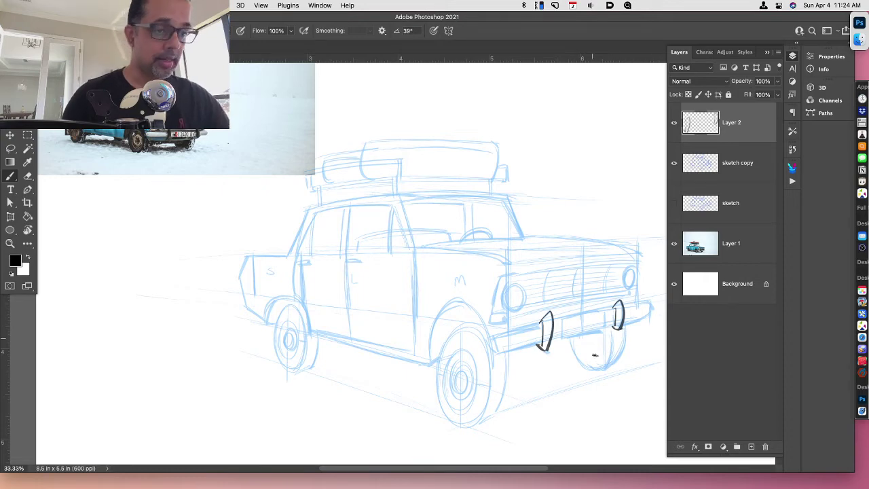
# Ink the front bumper's middle section between the two guards and its rounded far end
pyautogui.press('r')
pyautogui.moveTo(594, 374); pyautogui.dragTo(607, 261)
pyautogui.press('b')
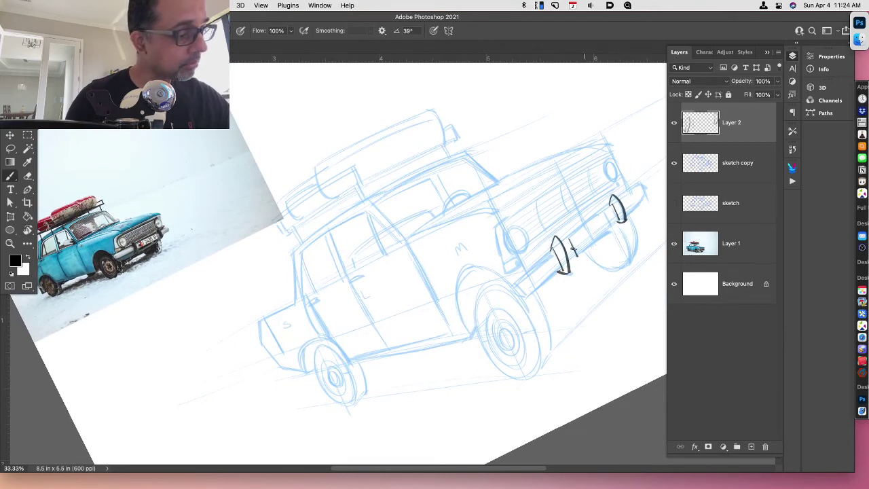
pyautogui.moveTo(569, 237)
pyautogui.mouseDown()
pyautogui.moveTo(613, 203)
pyautogui.moveTo(615, 228)
pyautogui.mouseUp()
pyautogui.moveTo(574, 257); pyautogui.dragTo(615, 228)
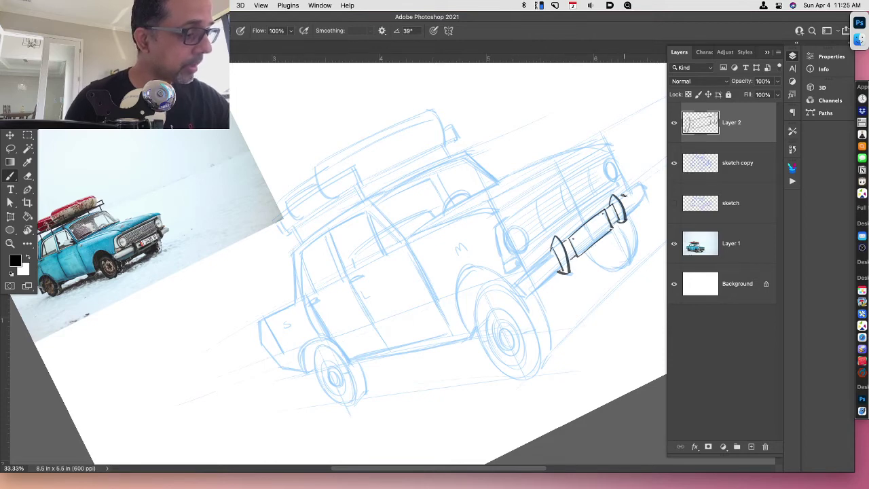
pyautogui.moveTo(623, 195)
pyautogui.mouseDown()
pyautogui.moveTo(640, 183)
pyautogui.moveTo(645, 191)
pyautogui.moveTo(634, 219)
pyautogui.mouseUp()
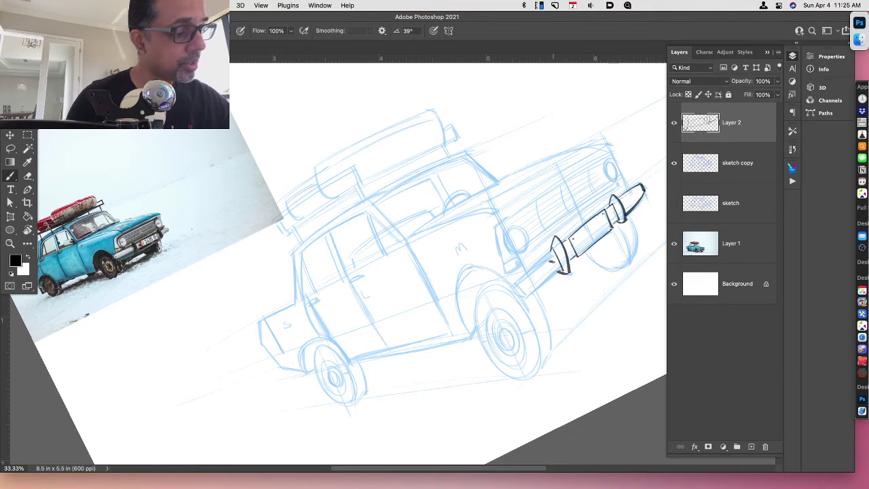
# Ink the front bumper's rounded near end, from the near guard toward the front wheel
pyautogui.press('r')
pyautogui.moveTo(566, 333)
pyautogui.mouseDown()
pyautogui.moveTo(591, 294)
pyautogui.moveTo(566, 249)
pyautogui.moveTo(528, 265)
pyautogui.mouseUp()
pyautogui.moveTo(553, 236); pyautogui.dragTo(531, 263)
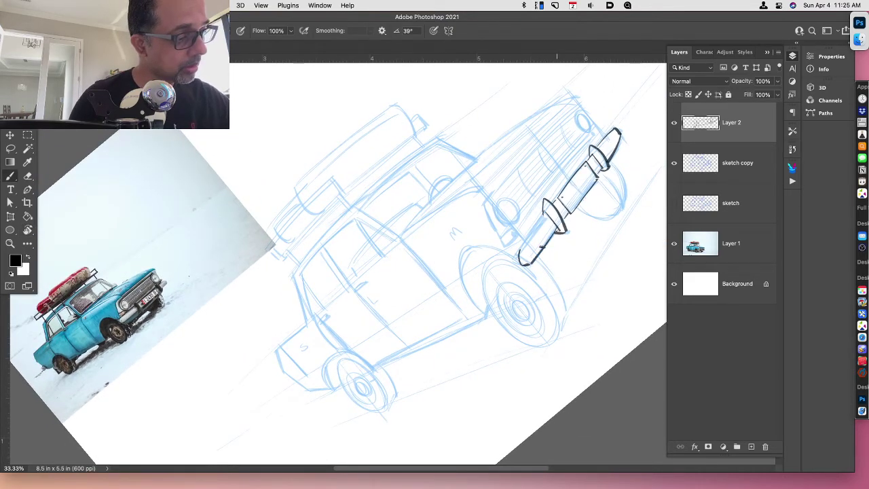
# Ink the upper edge of the bumper's near end to close its outline up to the near guard
pyautogui.moveTo(546, 214); pyautogui.dragTo(520, 252)
pyautogui.press('super+z')
pyautogui.moveTo(546, 214); pyautogui.dragTo(520, 252)
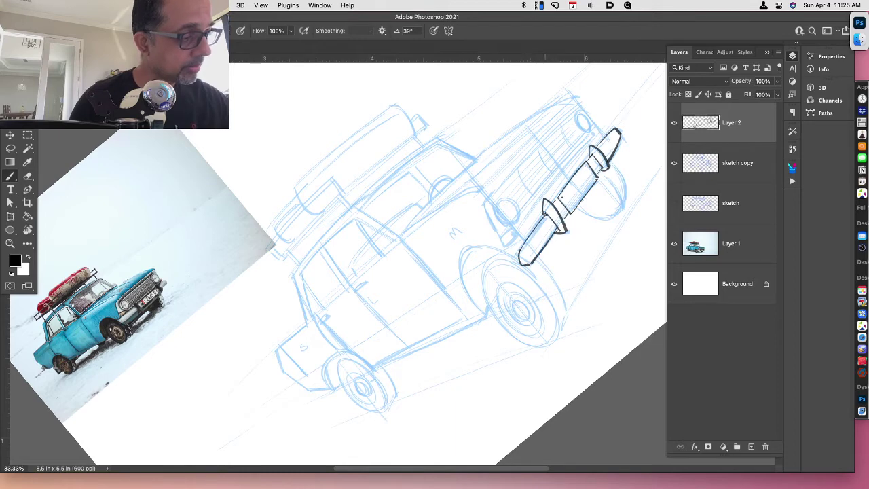
pyautogui.press('Escape')
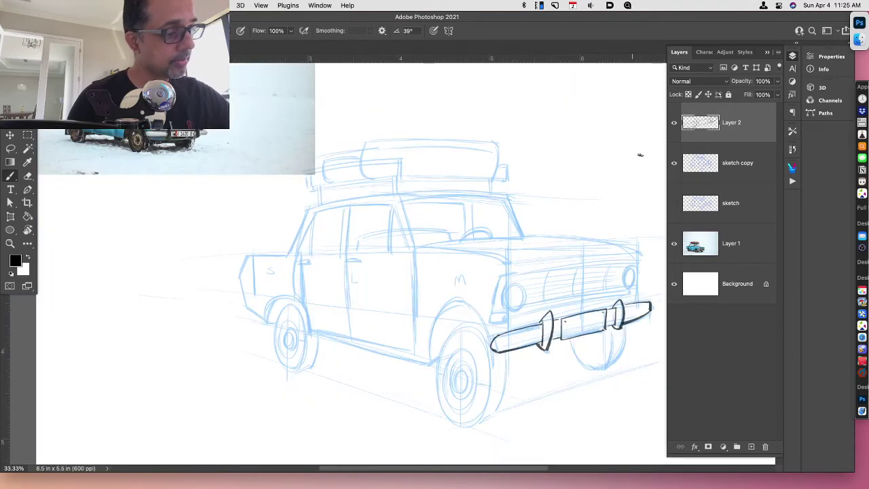
# Ink both round headlights and the windshield's far pillar in black
pyautogui.moveTo(630, 268)
pyautogui.mouseDown()
pyautogui.moveTo(626, 280)
pyautogui.moveTo(632, 268)
pyautogui.mouseUp()
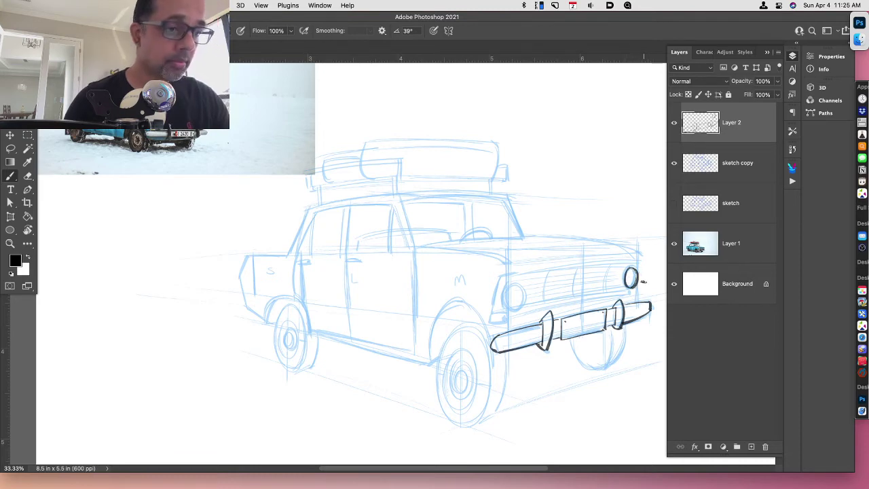
pyautogui.press('super+z')
pyautogui.moveTo(627, 268)
pyautogui.mouseDown()
pyautogui.moveTo(626, 289)
pyautogui.moveTo(636, 285)
pyautogui.mouseUp()
pyautogui.press('super+z')
pyautogui.moveTo(506, 302)
pyautogui.mouseDown()
pyautogui.moveTo(518, 307)
pyautogui.moveTo(514, 286)
pyautogui.moveTo(498, 297)
pyautogui.moveTo(509, 283)
pyautogui.mouseUp()
pyautogui.press('super+z')
pyautogui.press('super+z')
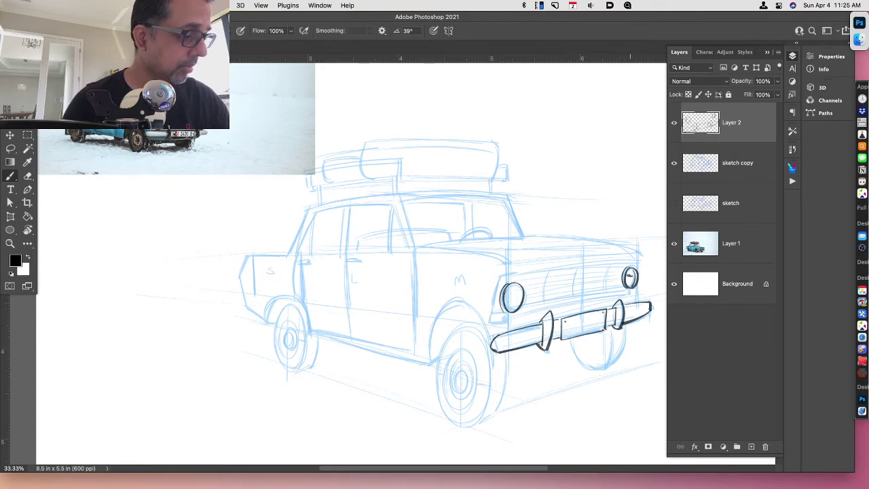
pyautogui.moveTo(508, 198); pyautogui.dragTo(524, 239)
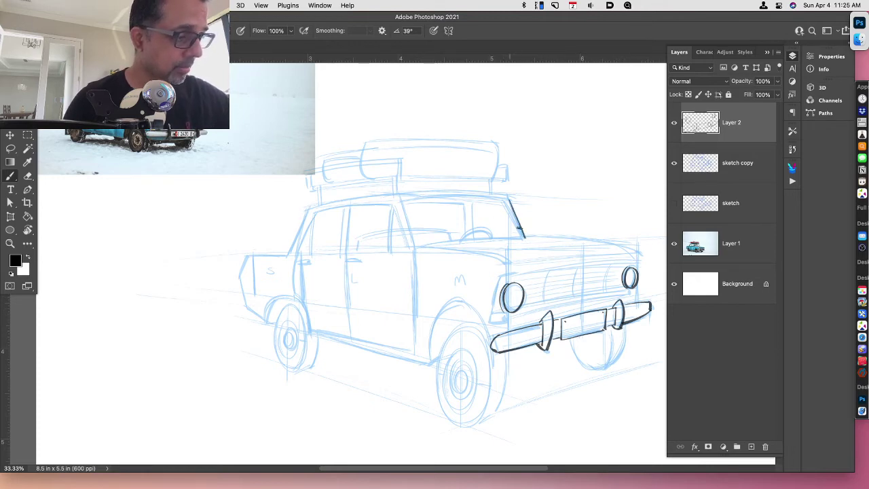
pyautogui.moveTo(507, 202); pyautogui.dragTo(525, 239)
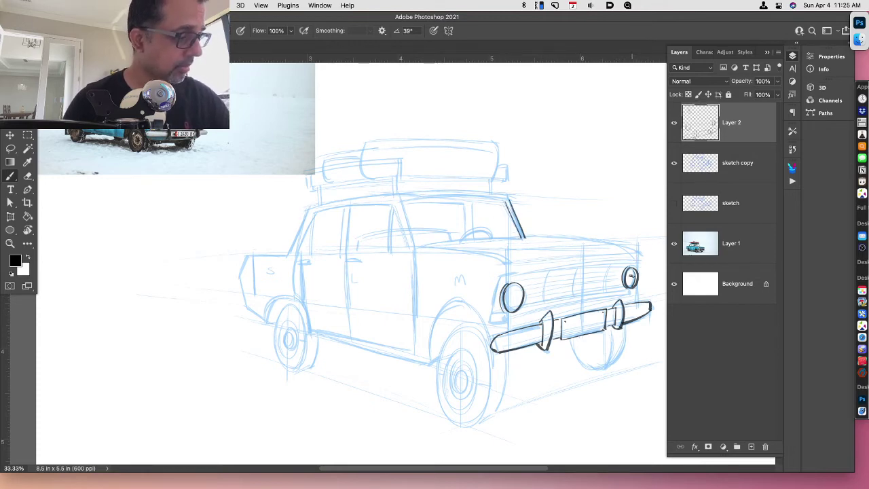
# Turn on the drawing guide overlay and choose the straight-line ruler with two endpoints
pyautogui.press('r')
pyautogui.moveTo(620, 341); pyautogui.dragTo(580, 330)
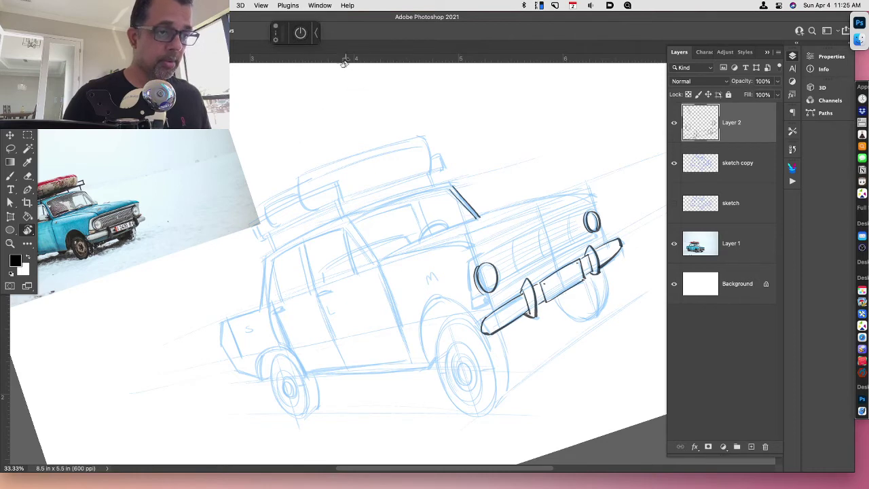
pyautogui.click(317, 34)
pyautogui.click(302, 34)
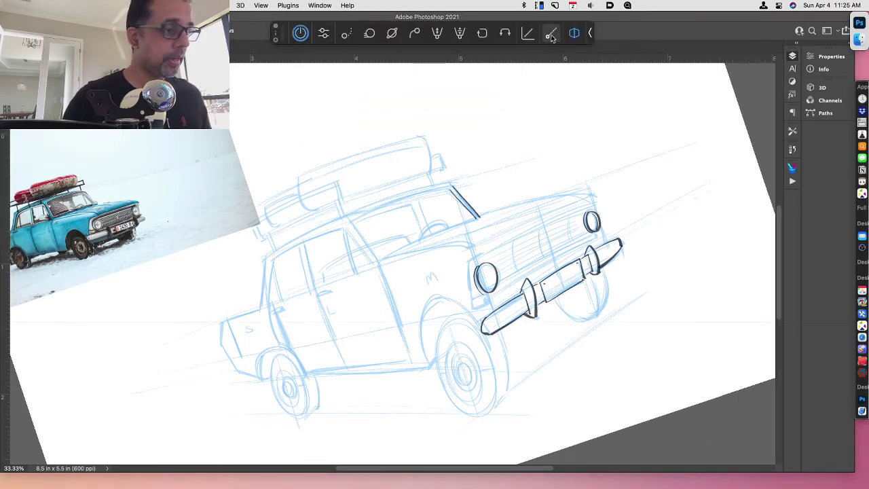
pyautogui.moveTo(547, 38)
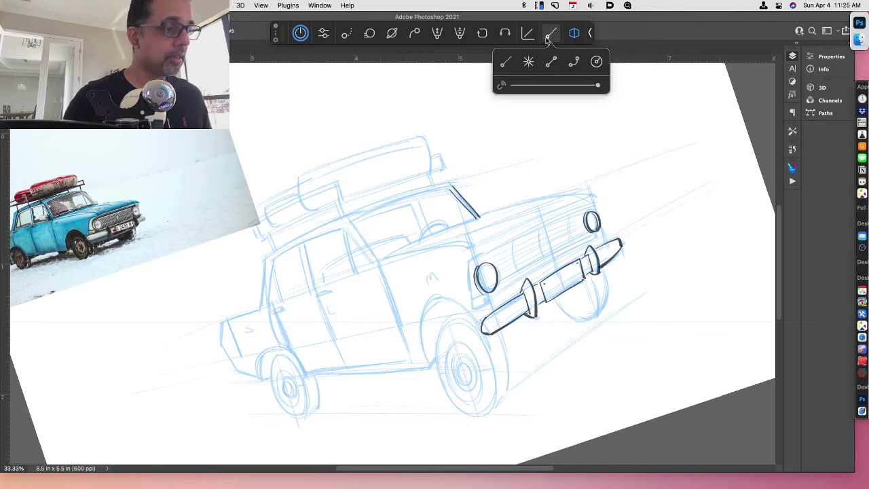
pyautogui.click(551, 62)
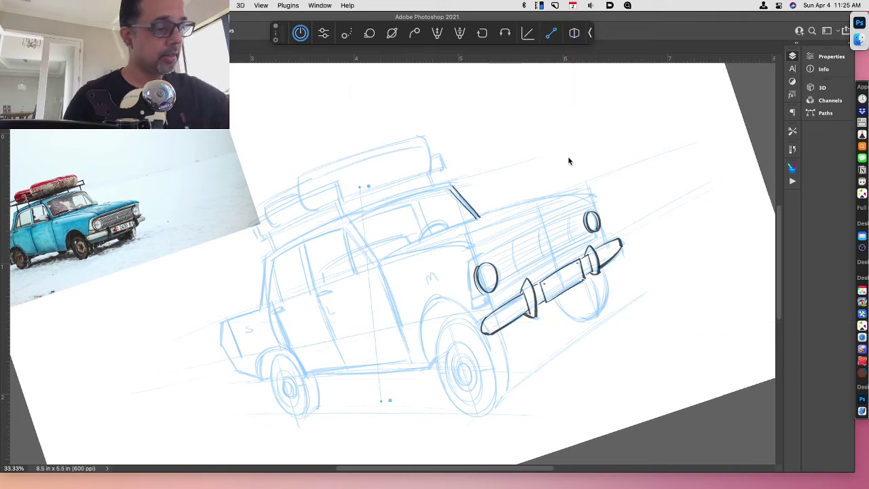
pyautogui.press('Tab')
pyautogui.click(589, 33)
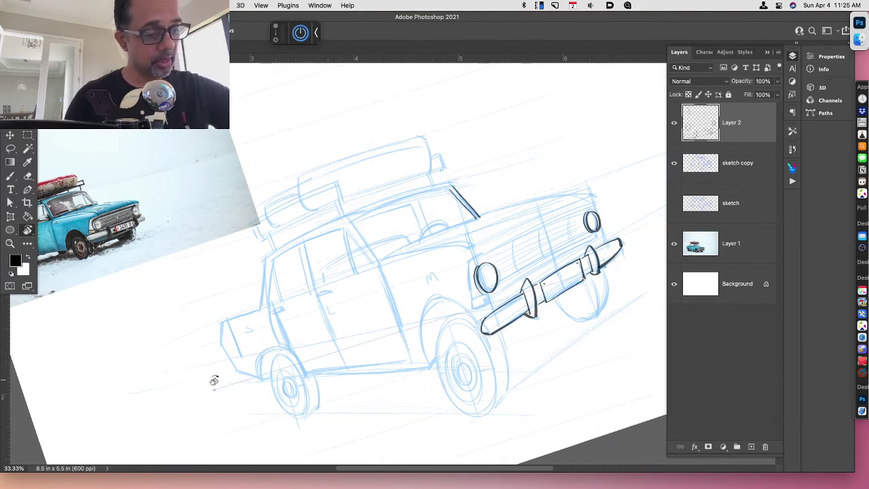
# Align the straight ruler with the car's lower side edge and ink that edge between the wheels with the Brush
pyautogui.moveTo(607, 275); pyautogui.dragTo(603, 347)
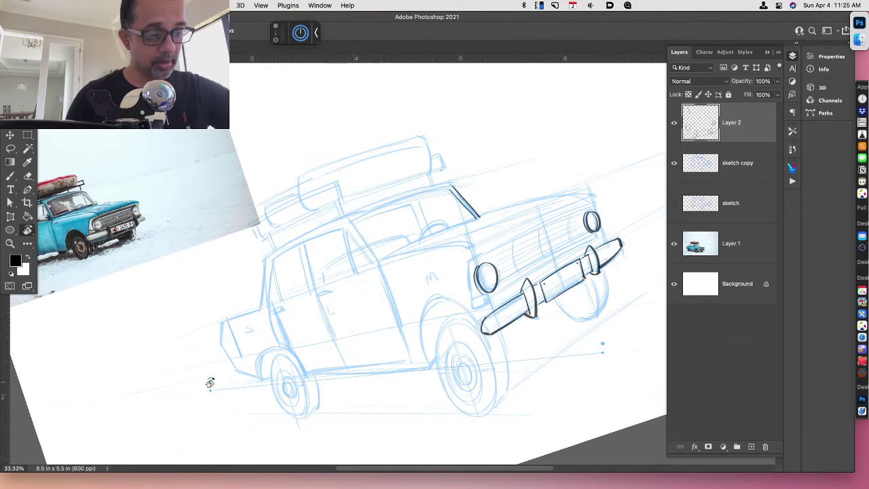
pyautogui.moveTo(209, 383); pyautogui.dragTo(206, 374)
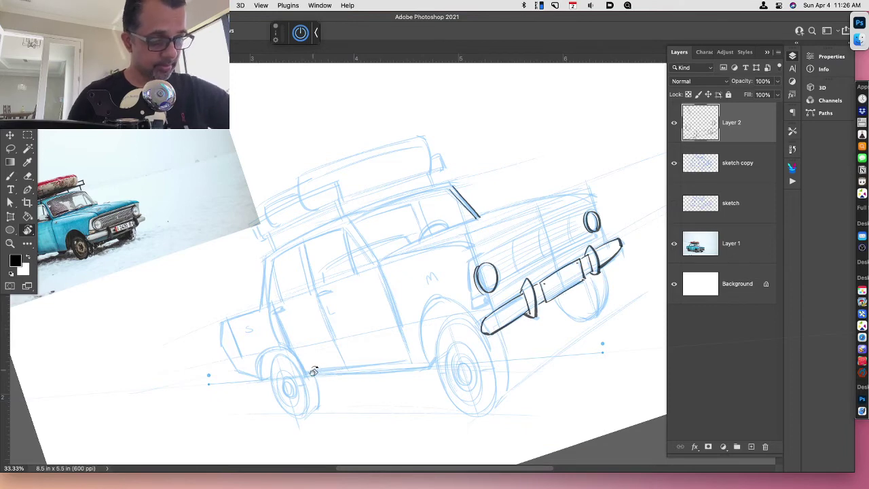
pyautogui.press('b')
pyautogui.moveTo(305, 373); pyautogui.dragTo(429, 364)
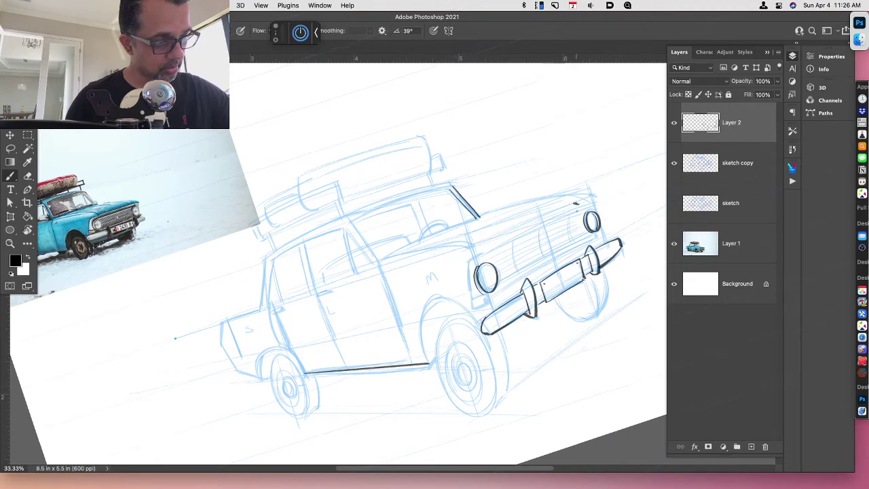
# Ink the straight edges of the trunk top, the door beltline and the near windshield pillar along the ruler
pyautogui.moveTo(224, 321); pyautogui.dragTo(261, 311)
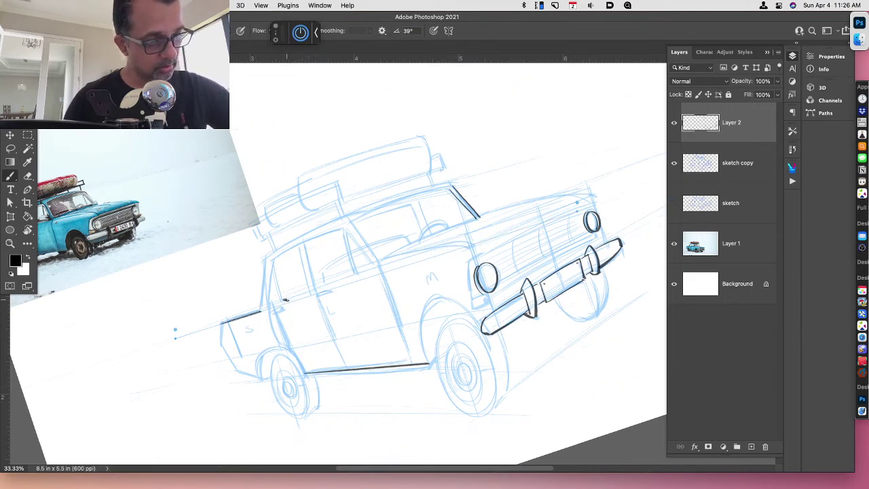
pyautogui.moveTo(273, 302); pyautogui.dragTo(373, 270)
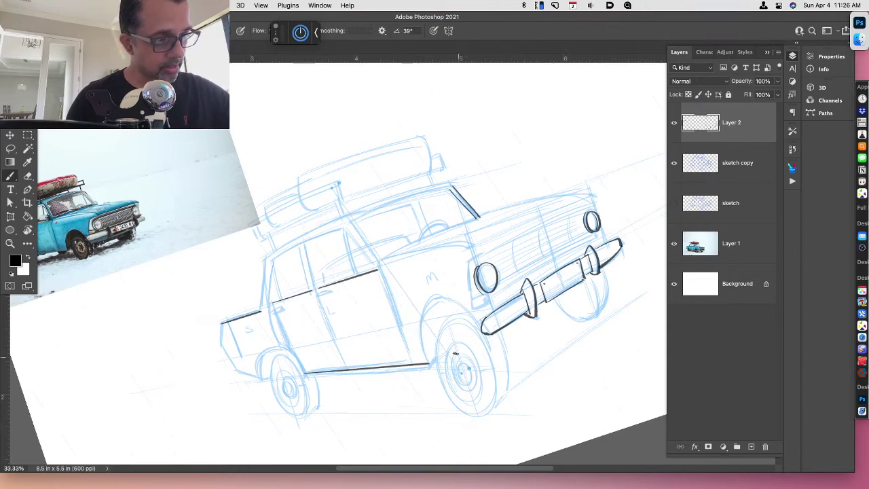
pyautogui.moveTo(352, 224); pyautogui.dragTo(377, 257)
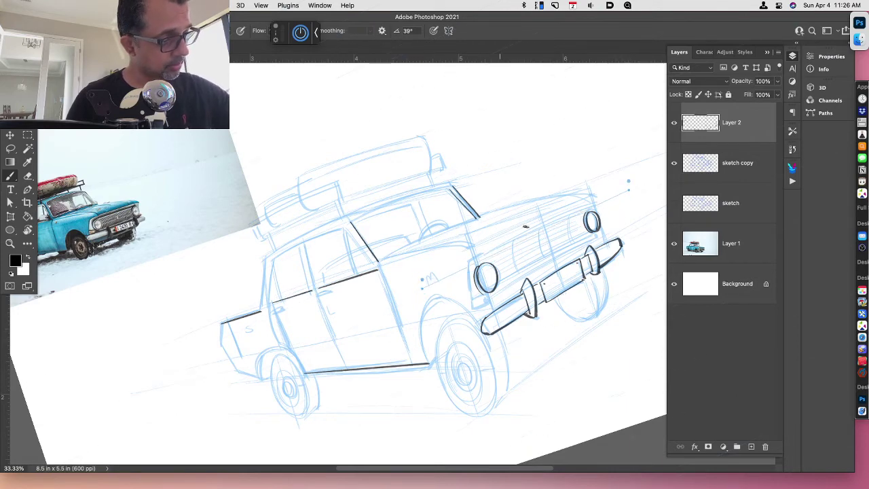
# Ink the grille's straight upper and lower edges along the ruler and switch the ruler off
pyautogui.moveTo(470, 260); pyautogui.dragTo(594, 202)
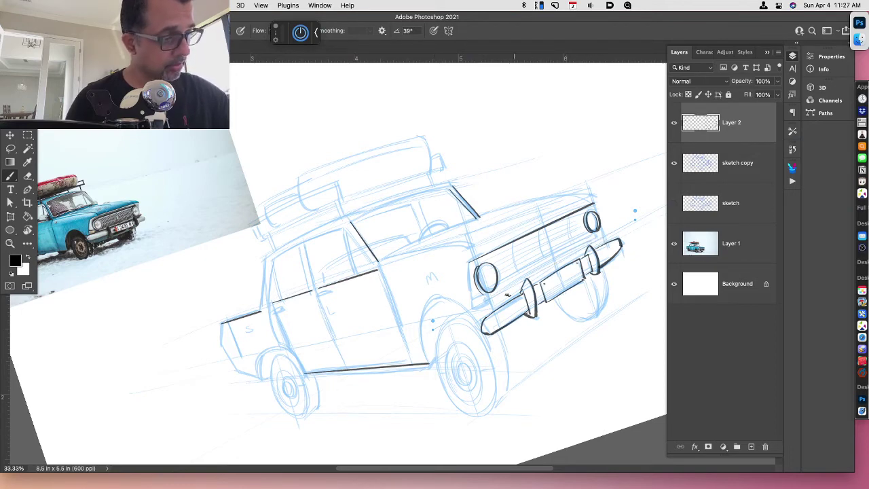
pyautogui.moveTo(484, 306)
pyautogui.mouseDown()
pyautogui.moveTo(544, 266)
pyautogui.moveTo(531, 279)
pyautogui.moveTo(585, 253)
pyautogui.mouseUp()
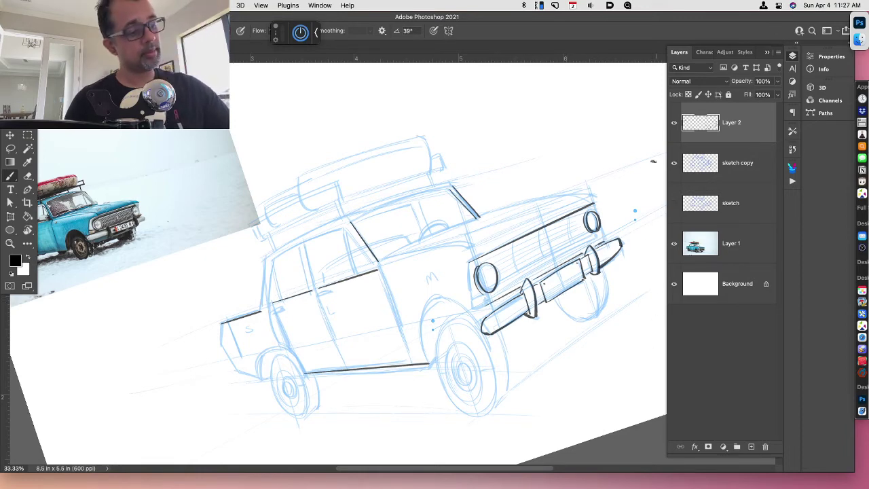
pyautogui.click(315, 32)
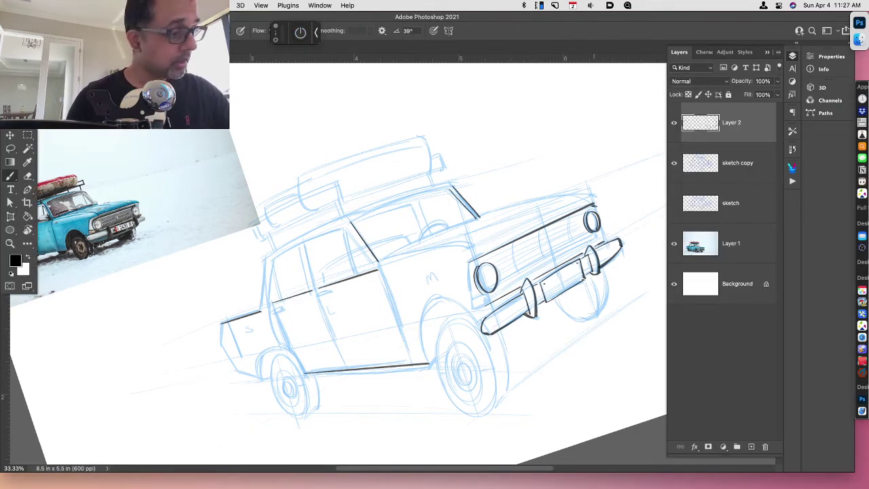
# Ink the far front corner of the car freehand, from beside the far headlight down to the bumper
pyautogui.moveTo(597, 201); pyautogui.dragTo(597, 207)
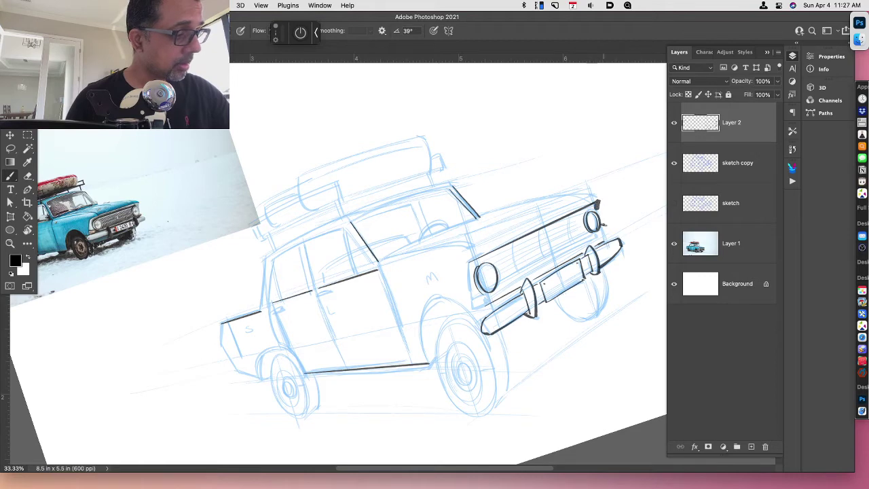
pyautogui.press('super+z')
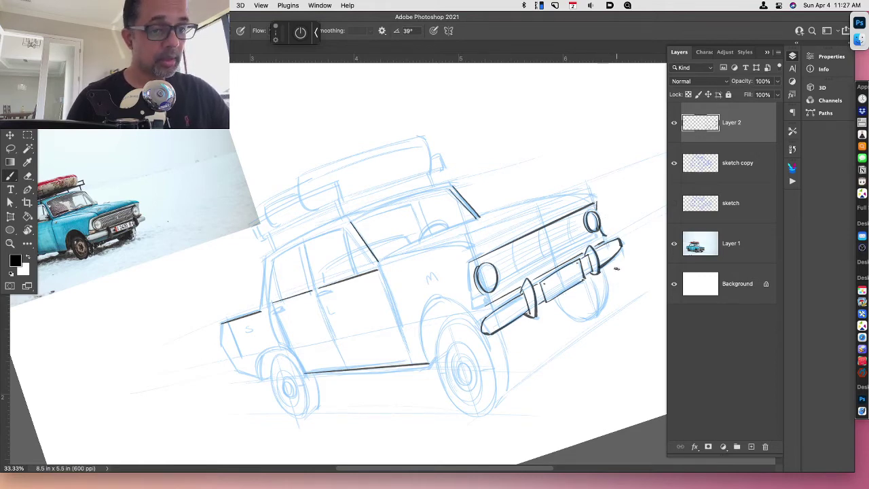
pyautogui.moveTo(608, 234); pyautogui.dragTo(610, 242)
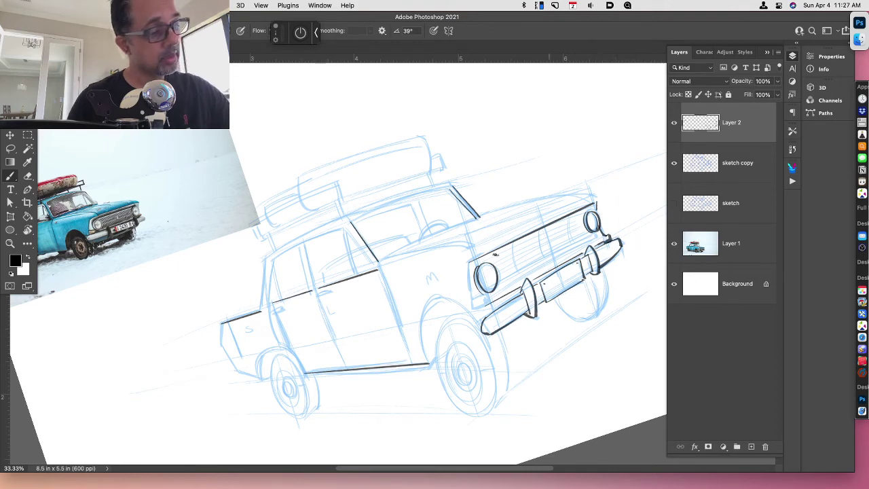
# Ink the near headlight's housing edge down to the bumper and a small emblem on the grille
pyautogui.moveTo(468, 262); pyautogui.dragTo(471, 309)
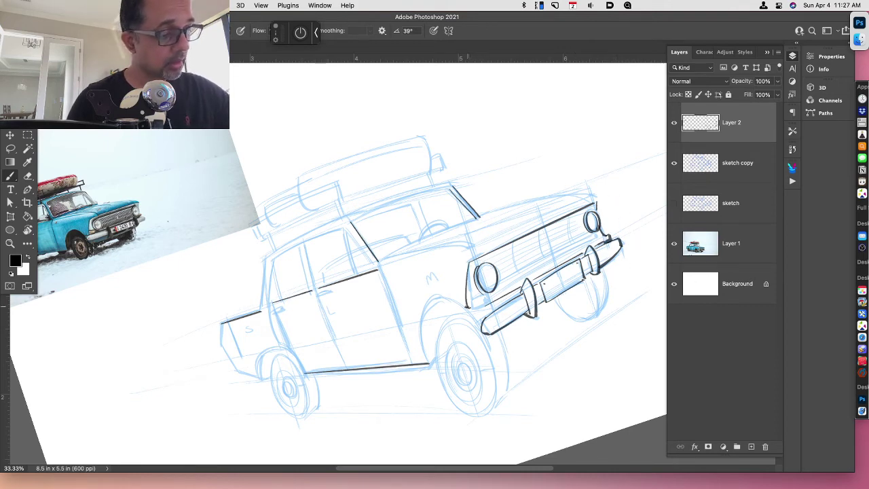
pyautogui.press('super+z')
pyautogui.moveTo(469, 261); pyautogui.dragTo(476, 310)
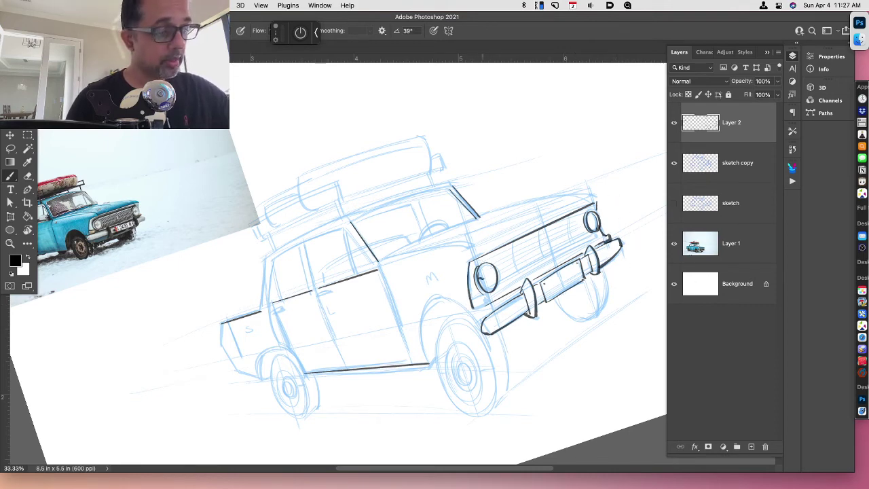
pyautogui.moveTo(474, 297)
pyautogui.mouseDown()
pyautogui.moveTo(494, 299)
pyautogui.moveTo(491, 310)
pyautogui.moveTo(499, 297)
pyautogui.mouseUp()
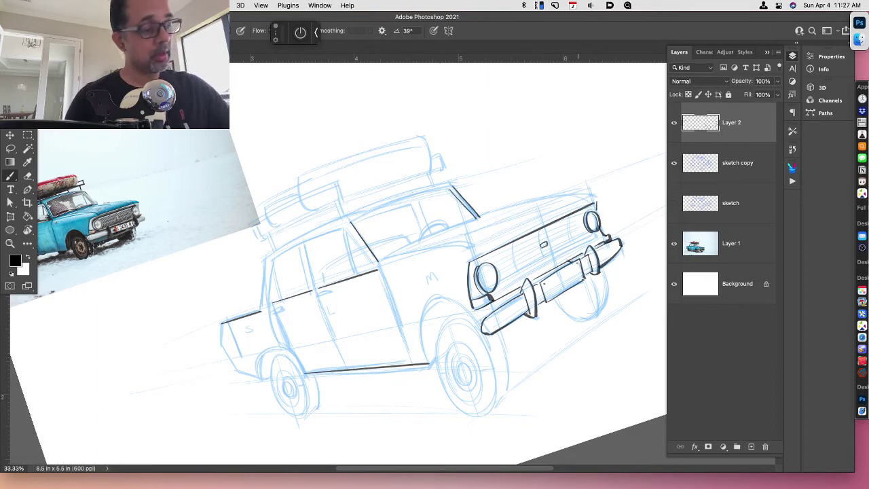
# Ink the curved top edge of the near front fender from the windshield base toward the headlight
pyautogui.press('r')
pyautogui.moveTo(558, 361)
pyautogui.mouseDown()
pyautogui.moveTo(588, 251)
pyautogui.moveTo(520, 246)
pyautogui.mouseUp()
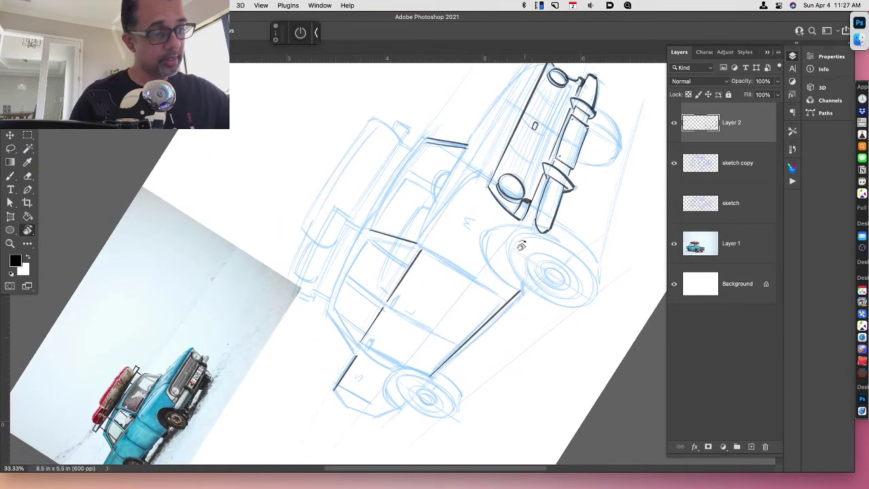
pyautogui.moveTo(419, 243)
pyautogui.mouseDown()
pyautogui.moveTo(485, 182)
pyautogui.moveTo(459, 193)
pyautogui.moveTo(456, 214)
pyautogui.mouseUp()
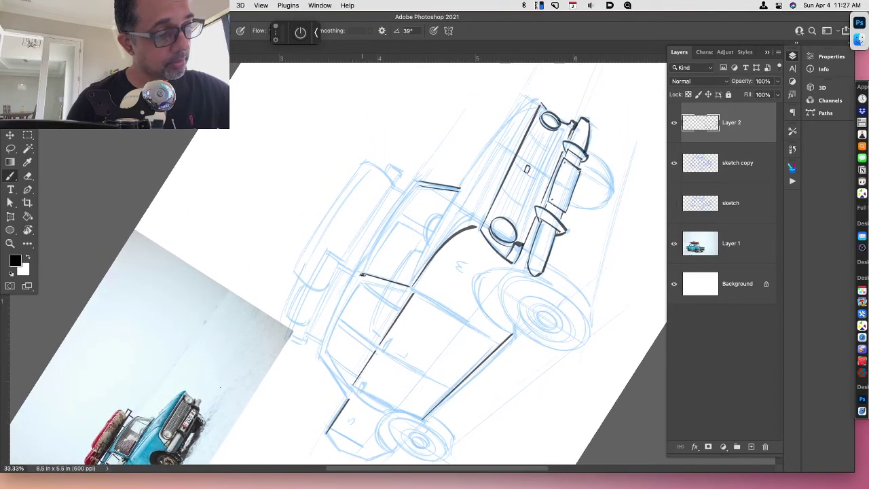
# Ink the windshield's top edge and the long roofline, continuing down the rear pillar to the trunk
pyautogui.moveTo(362, 273); pyautogui.dragTo(420, 184)
pyautogui.moveTo(318, 355)
pyautogui.mouseDown()
pyautogui.moveTo(377, 226)
pyautogui.moveTo(414, 180)
pyautogui.mouseUp()
pyautogui.hotkey('ctrl', 'z')
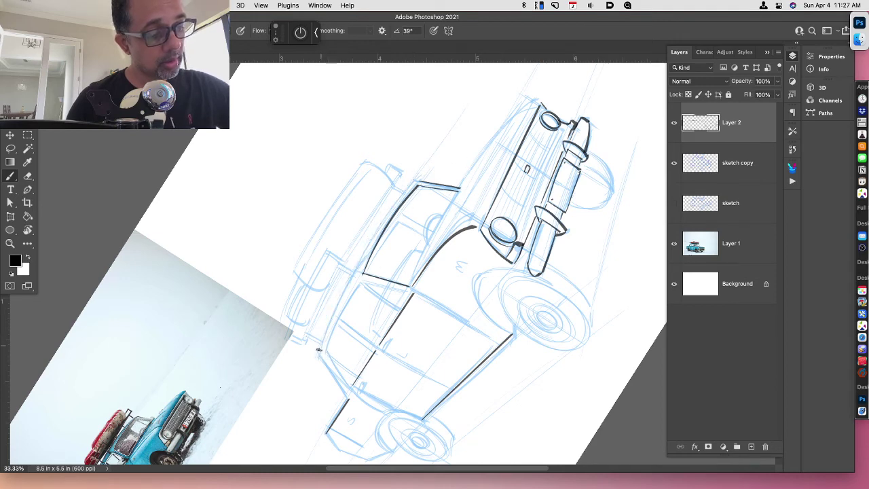
pyautogui.moveTo(319, 356)
pyautogui.mouseDown()
pyautogui.moveTo(342, 295)
pyautogui.moveTo(415, 182)
pyautogui.mouseUp()
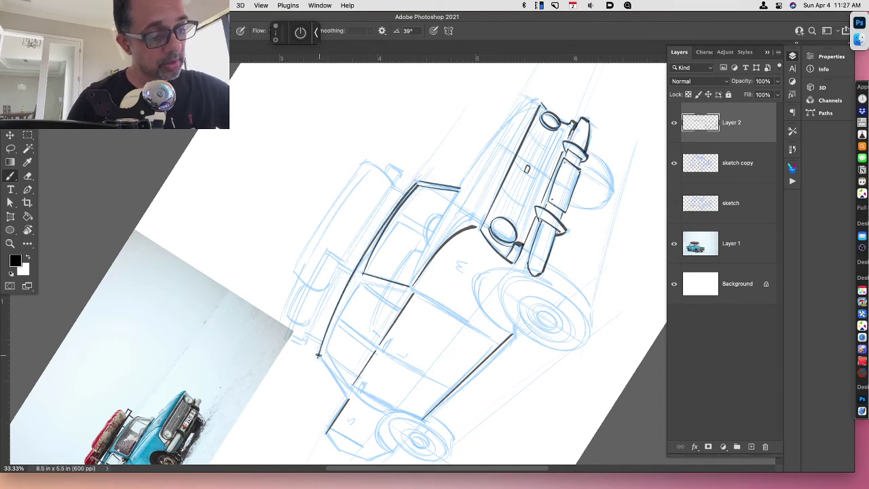
pyautogui.moveTo(317, 355); pyautogui.dragTo(346, 401)
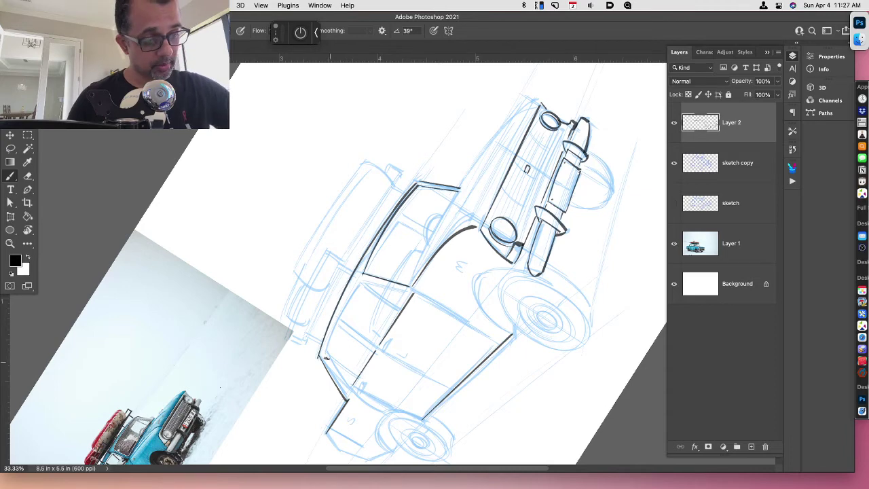
# Ink the top and front edges of the side windows and the side mirror at the front door
pyautogui.moveTo(326, 352); pyautogui.dragTo(363, 283)
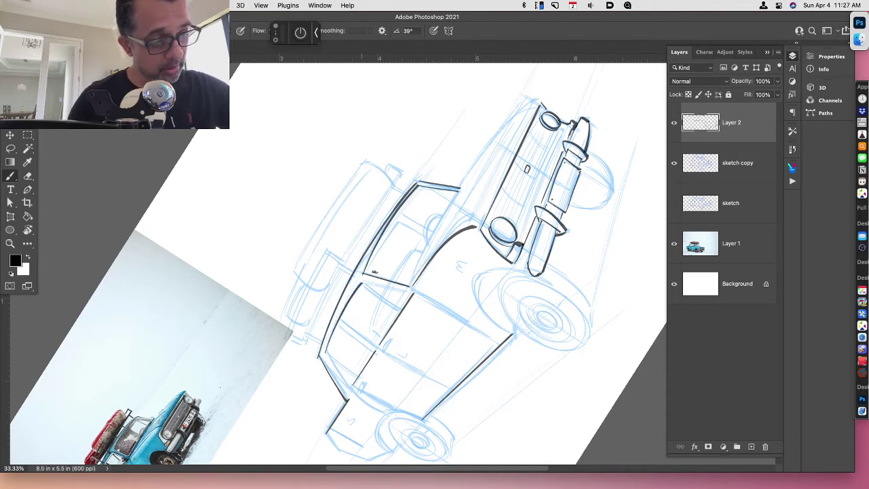
pyautogui.press('Escape')
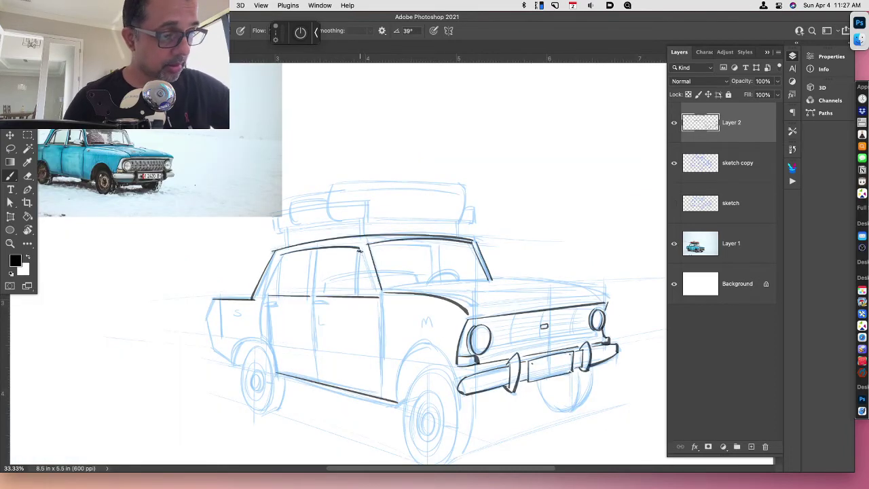
pyautogui.moveTo(359, 249); pyautogui.dragTo(380, 294)
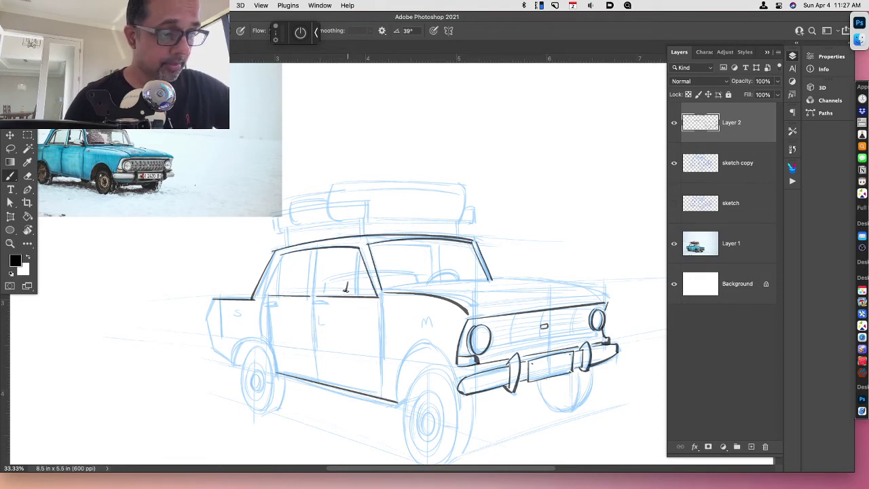
pyautogui.moveTo(345, 284); pyautogui.dragTo(381, 299)
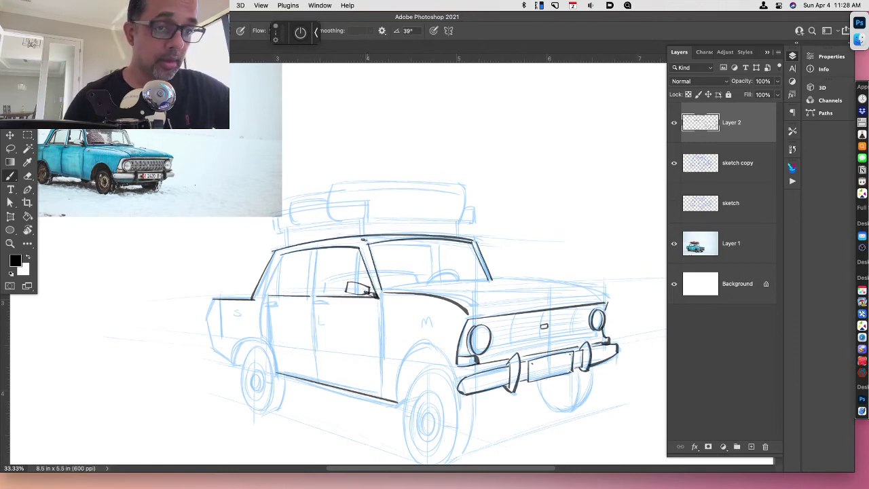
# Ink the front door's vent-window bar, the pillar between the side windows and the rear window's slanted back edge
pyautogui.moveTo(360, 252); pyautogui.dragTo(356, 279)
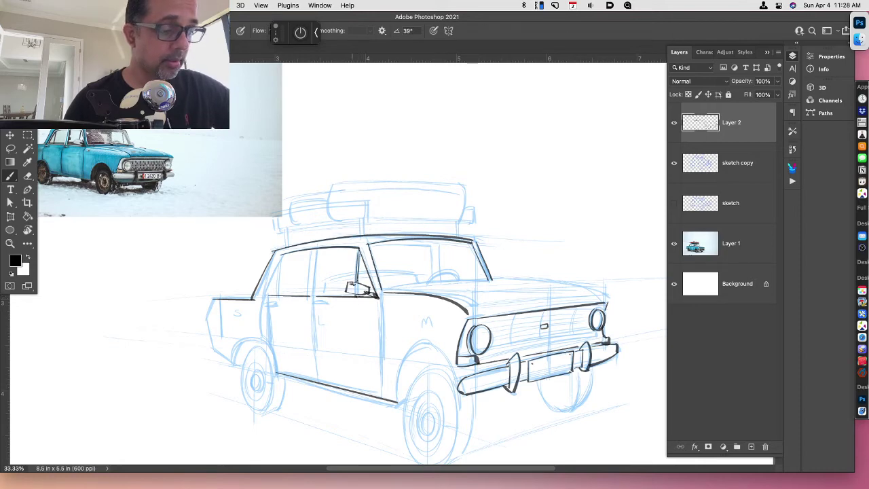
pyautogui.moveTo(318, 247); pyautogui.dragTo(313, 301)
pyautogui.hotkey('ctrl', 'z')
pyautogui.moveTo(311, 262); pyautogui.dragTo(307, 296)
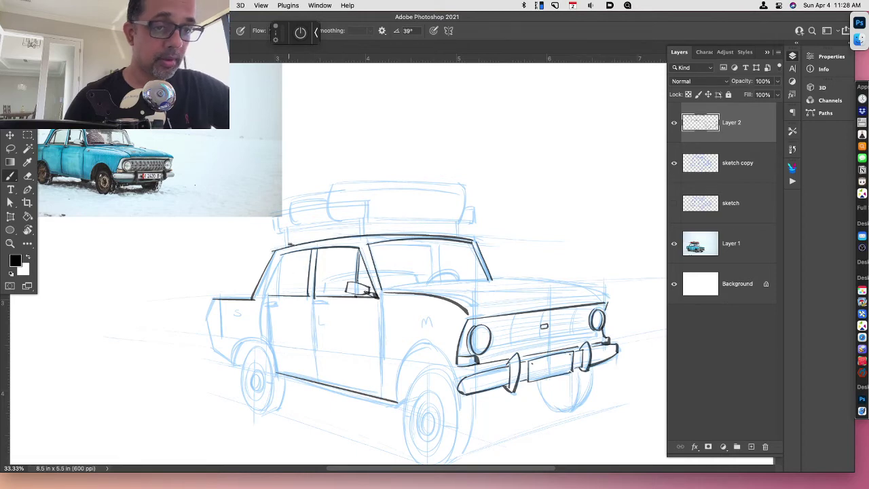
pyautogui.moveTo(281, 255); pyautogui.dragTo(262, 296)
pyautogui.hotkey('ctrl', 'z')
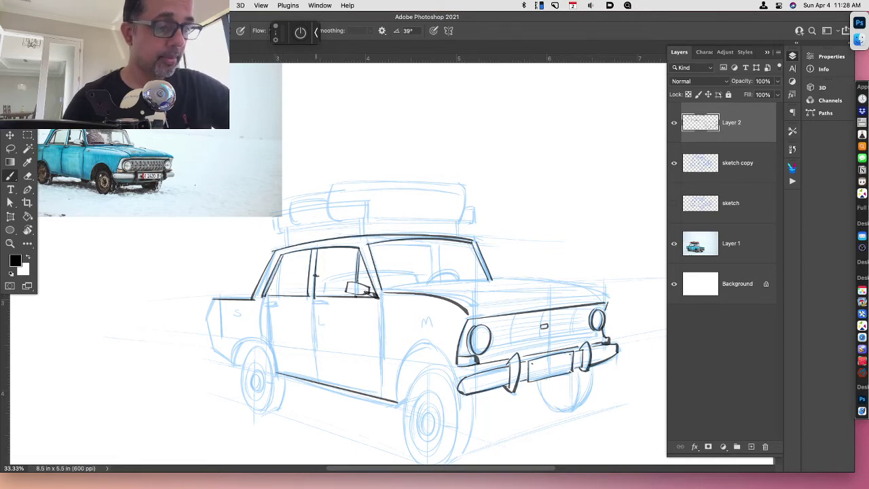
# Ink the two door handles and the door seams, from the front door's leading edge back to the rear wheel arch
pyautogui.press('r')
pyautogui.moveTo(512, 315)
pyautogui.mouseDown()
pyautogui.moveTo(543, 340)
pyautogui.moveTo(569, 322)
pyautogui.moveTo(585, 347)
pyautogui.moveTo(597, 245)
pyautogui.mouseUp()
pyautogui.moveTo(438, 342)
pyautogui.mouseDown()
pyautogui.moveTo(557, 297)
pyautogui.moveTo(533, 247)
pyautogui.moveTo(544, 221)
pyautogui.mouseUp()
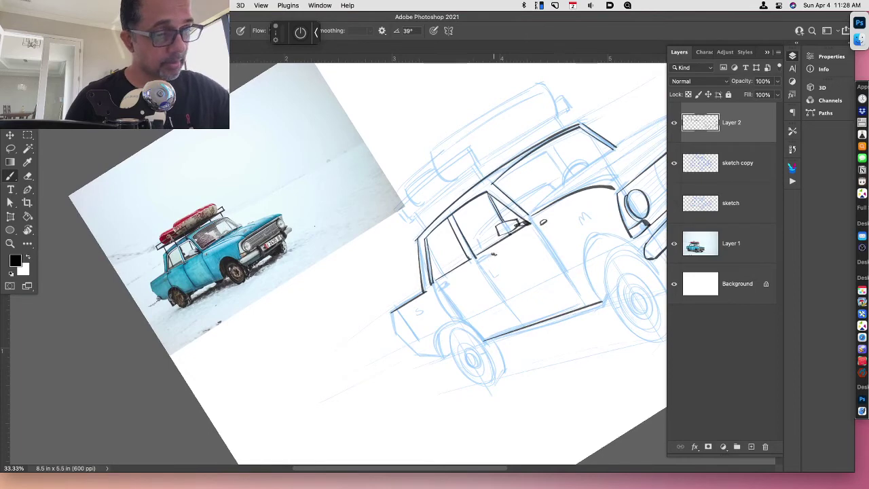
pyautogui.moveTo(478, 263); pyautogui.dragTo(486, 256)
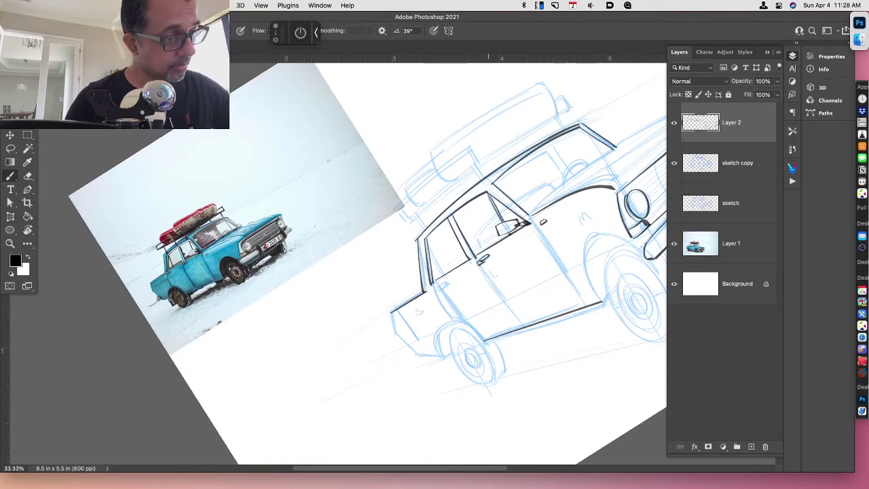
pyautogui.moveTo(437, 290)
pyautogui.mouseDown()
pyautogui.moveTo(451, 280)
pyautogui.moveTo(440, 287)
pyautogui.moveTo(449, 318)
pyautogui.mouseUp()
pyautogui.moveTo(482, 268); pyautogui.dragTo(522, 306)
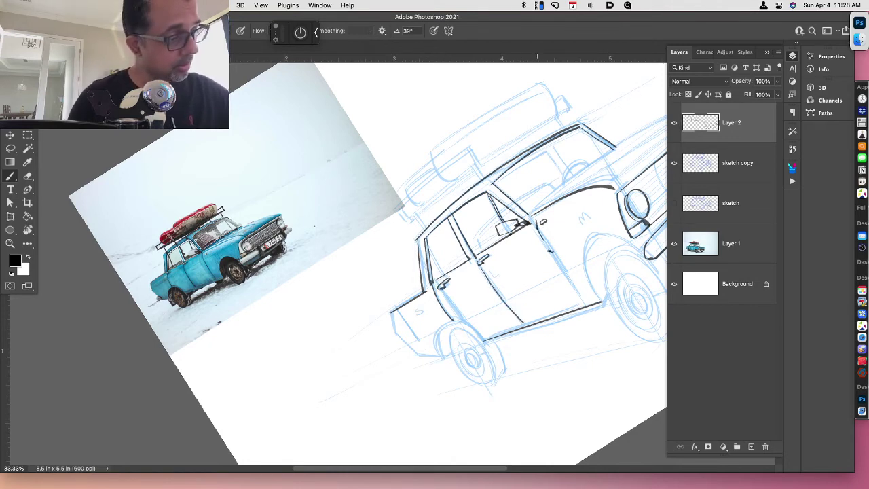
pyautogui.moveTo(541, 230); pyautogui.dragTo(585, 301)
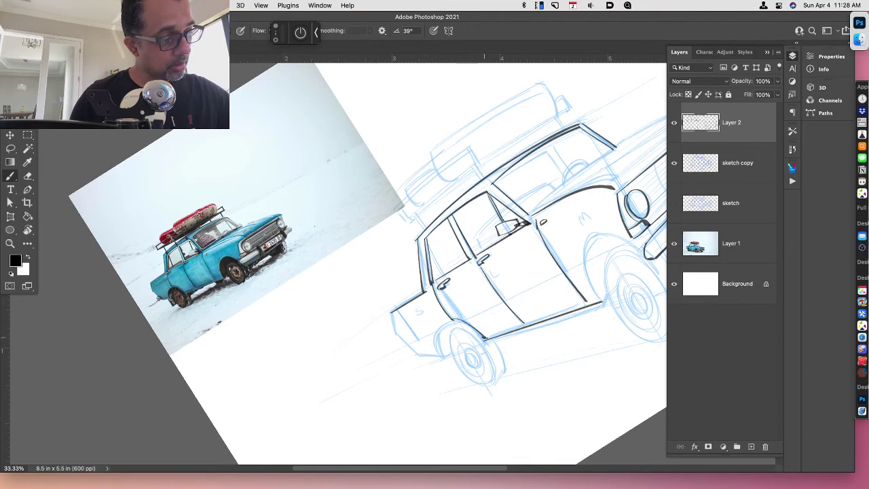
pyautogui.moveTo(450, 317); pyautogui.dragTo(485, 337)
# Ink a second line parallel to the sill along the bottom of the doors, between the wheel arches
pyautogui.press('r')
pyautogui.moveTo(595, 362)
pyautogui.mouseDown()
pyautogui.moveTo(595, 290)
pyautogui.moveTo(570, 250)
pyautogui.mouseUp()
pyautogui.moveTo(517, 279); pyautogui.dragTo(585, 204)
pyautogui.hotkey('ctrl', 'z')
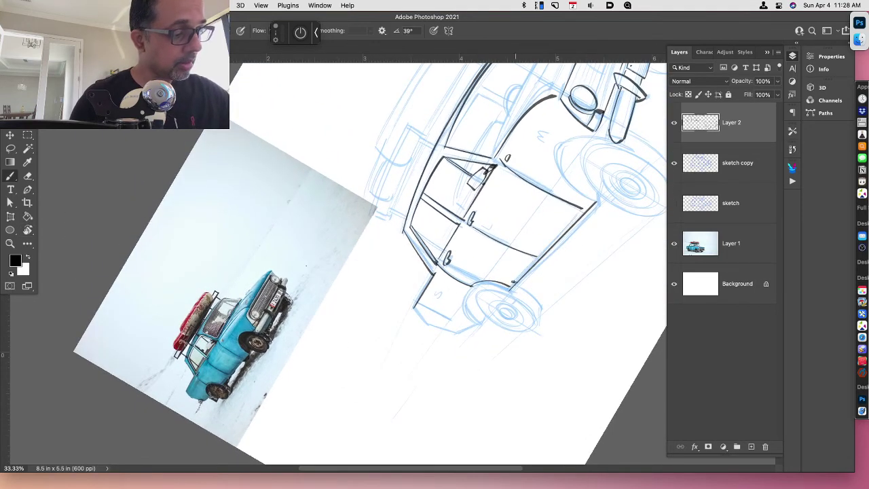
pyautogui.moveTo(509, 287); pyautogui.dragTo(582, 207)
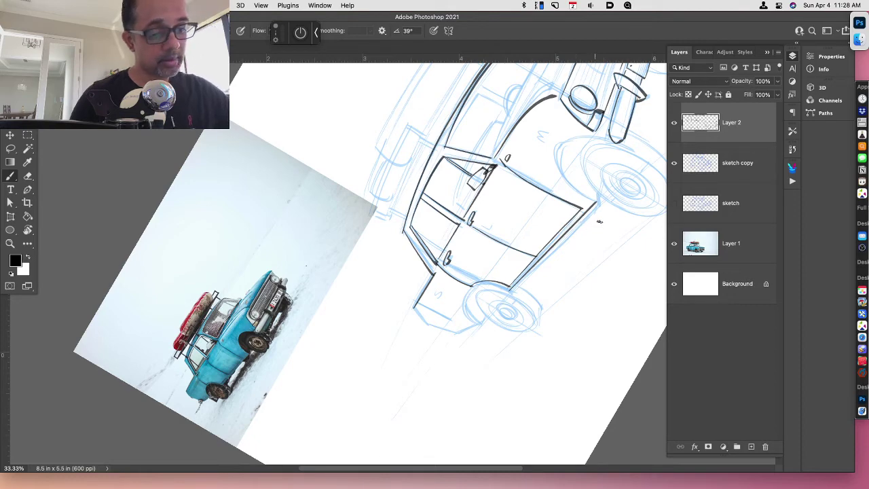
# Ink the near front wheel arch from the end of the sill over to the front bumper
pyautogui.press('Escape')
pyautogui.moveTo(547, 406)
pyautogui.mouseDown()
pyautogui.moveTo(554, 370)
pyautogui.moveTo(606, 389)
pyautogui.mouseUp()
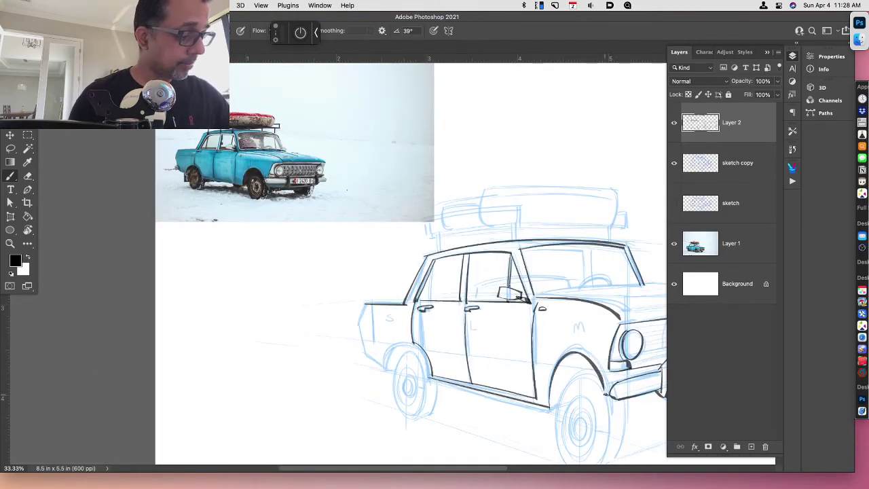
pyautogui.hotkey('ctrl', 'z')
pyautogui.moveTo(547, 406); pyautogui.dragTo(613, 398)
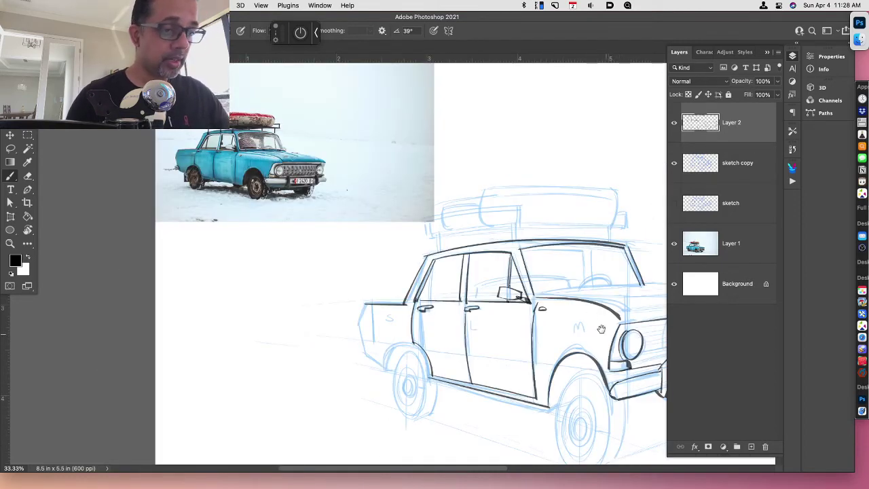
pyautogui.moveTo(600, 329); pyautogui.dragTo(558, 307)
pyautogui.hotkey('ctrl', 'z')
pyautogui.moveTo(504, 385); pyautogui.dragTo(566, 360)
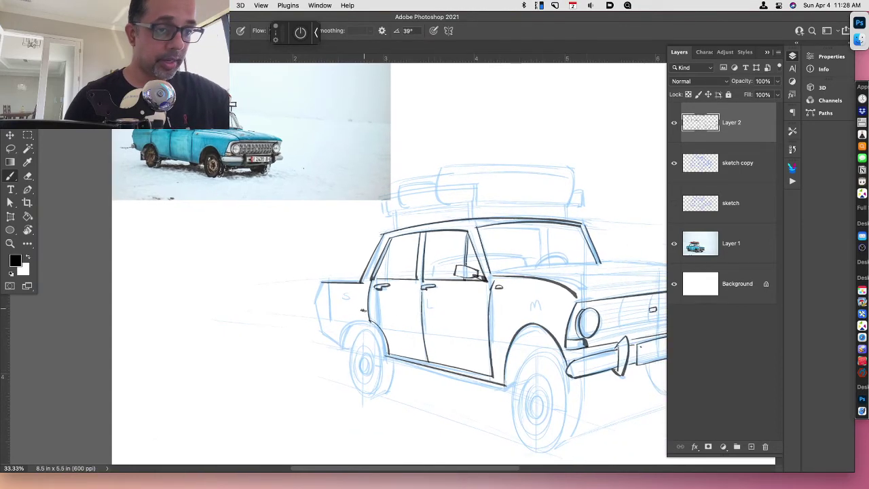
# Ink the rear wheel arch and the outline of the car's tail with its small bumper end
pyautogui.moveTo(344, 342)
pyautogui.mouseDown()
pyautogui.moveTo(372, 332)
pyautogui.moveTo(386, 355)
pyautogui.mouseUp()
pyautogui.hotkey('ctrl', 'z')
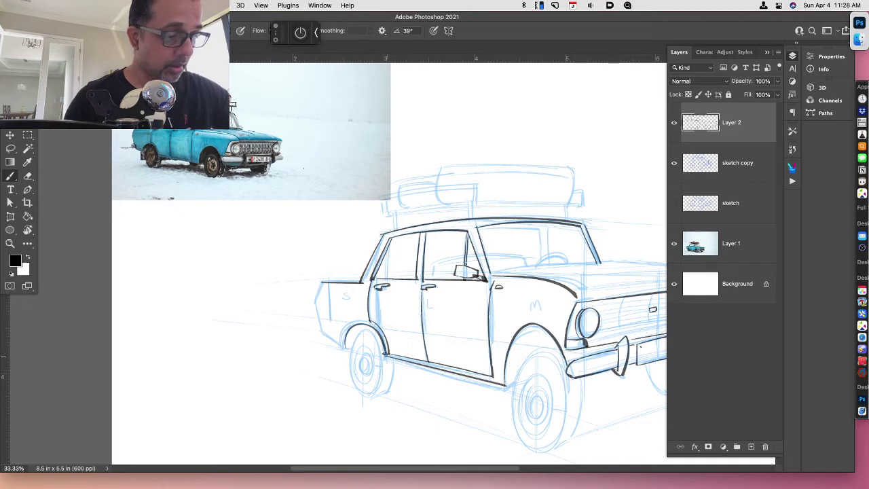
pyautogui.moveTo(323, 281)
pyautogui.mouseDown()
pyautogui.moveTo(313, 301)
pyautogui.moveTo(321, 333)
pyautogui.moveTo(346, 349)
pyautogui.mouseUp()
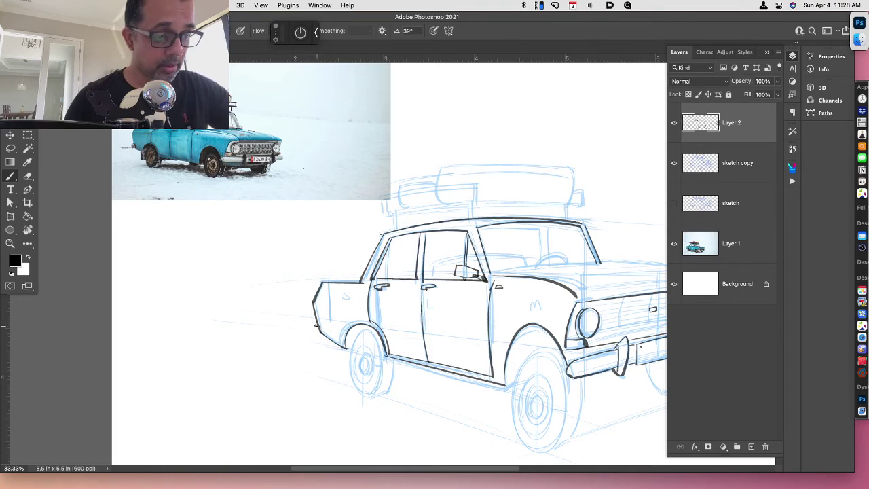
pyautogui.moveTo(315, 325); pyautogui.dragTo(318, 337)
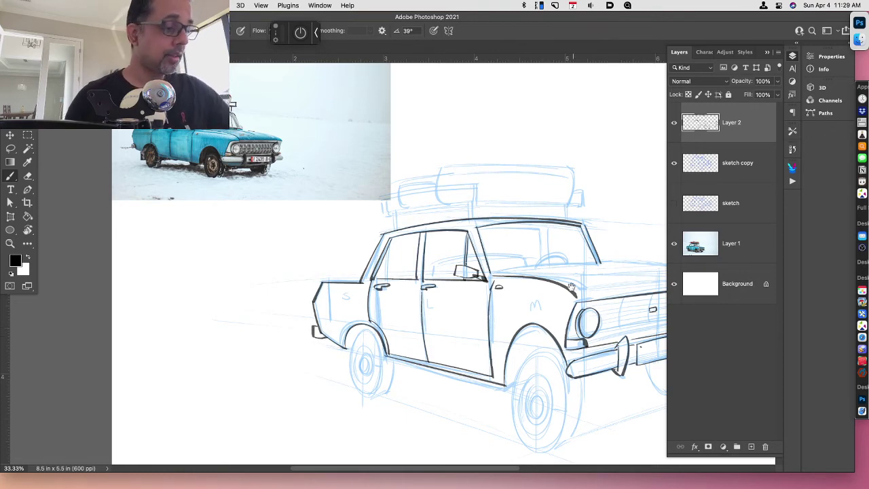
# Ink the base line of the windshield and the steering wheel's double arc behind the glass
pyautogui.moveTo(572, 287); pyautogui.dragTo(520, 275)
pyautogui.press('r')
pyautogui.moveTo(561, 392); pyautogui.dragTo(597, 255)
pyautogui.moveTo(435, 234); pyautogui.dragTo(514, 161)
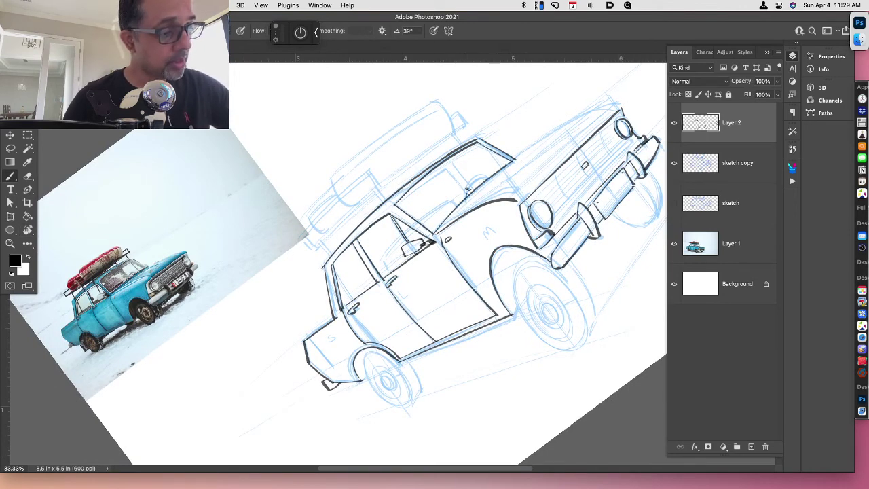
pyautogui.moveTo(466, 196); pyautogui.dragTo(492, 175)
pyautogui.moveTo(462, 200); pyautogui.dragTo(493, 176)
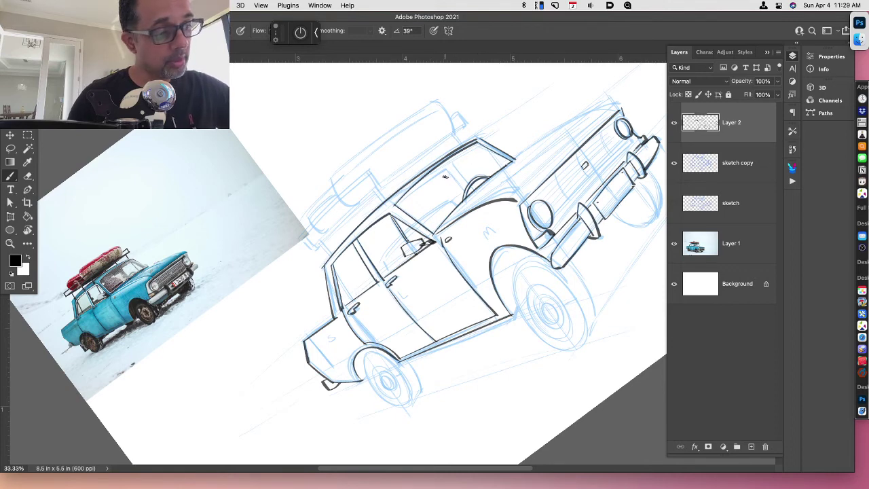
# Ink the rear-view mirror with its vertical support and the interior seat outlines seen through the windows
pyautogui.moveTo(435, 180)
pyautogui.mouseDown()
pyautogui.moveTo(457, 159)
pyautogui.moveTo(462, 169)
pyautogui.mouseUp()
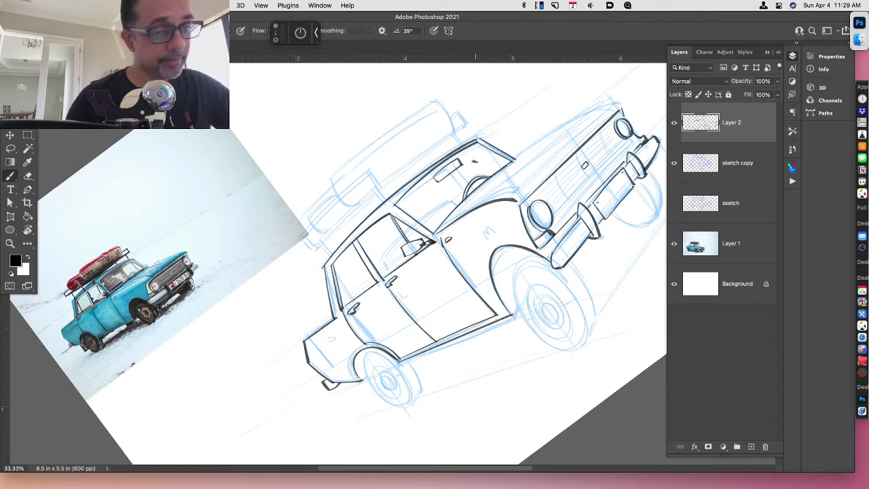
pyautogui.moveTo(455, 181); pyautogui.dragTo(471, 169)
pyautogui.moveTo(481, 198); pyautogui.dragTo(461, 186)
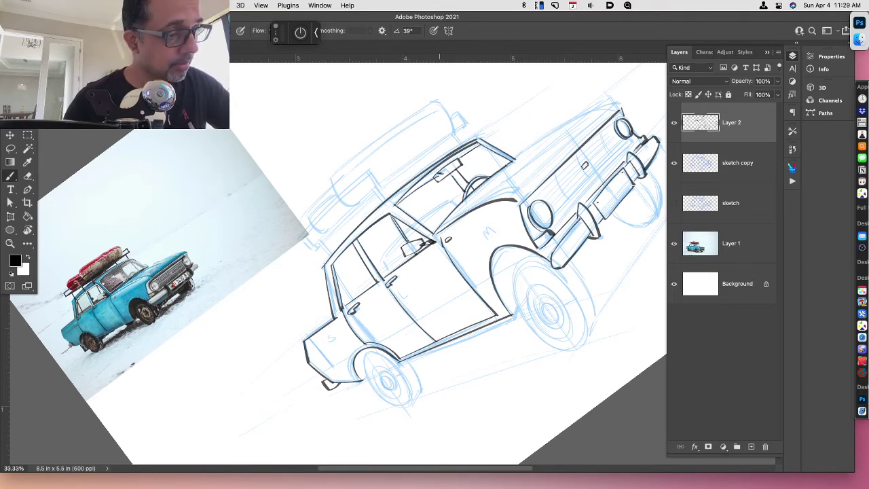
pyautogui.moveTo(386, 273)
pyautogui.mouseDown()
pyautogui.moveTo(386, 252)
pyautogui.moveTo(413, 232)
pyautogui.moveTo(384, 265)
pyautogui.moveTo(405, 232)
pyautogui.moveTo(461, 205)
pyautogui.mouseUp()
pyautogui.press('super+z')
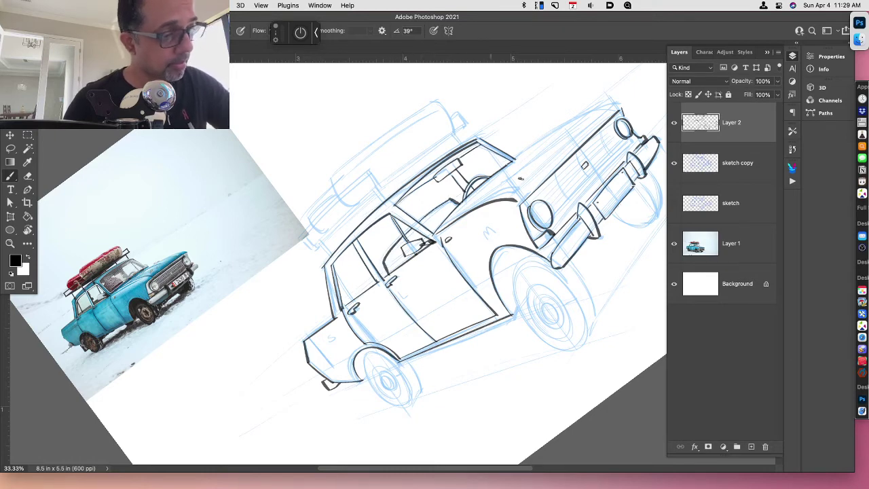
# Ink the curved crease on the hood and the hood's far edge from the windshield to the far headlight
pyautogui.press('Escape')
pyautogui.moveTo(597, 242)
pyautogui.mouseDown()
pyautogui.moveTo(580, 255)
pyautogui.moveTo(481, 259)
pyautogui.moveTo(430, 278)
pyautogui.moveTo(499, 281)
pyautogui.mouseUp()
pyautogui.moveTo(453, 255); pyautogui.dragTo(557, 277)
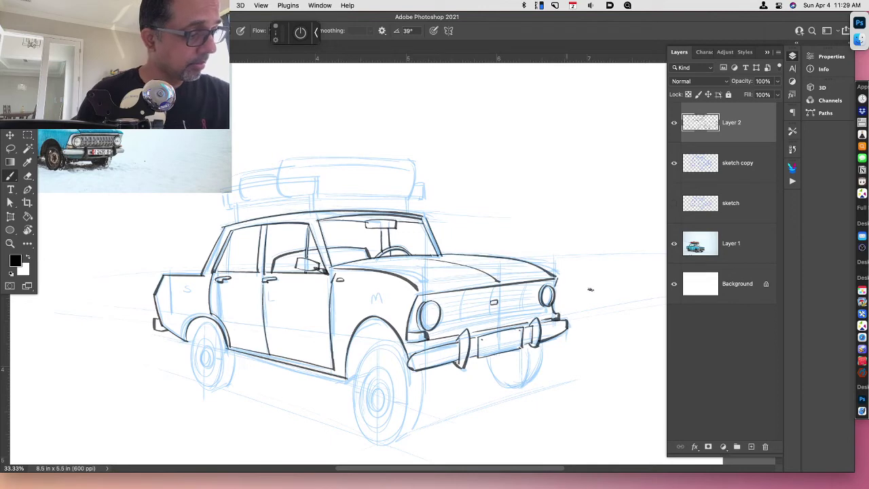
pyautogui.press('super+z')
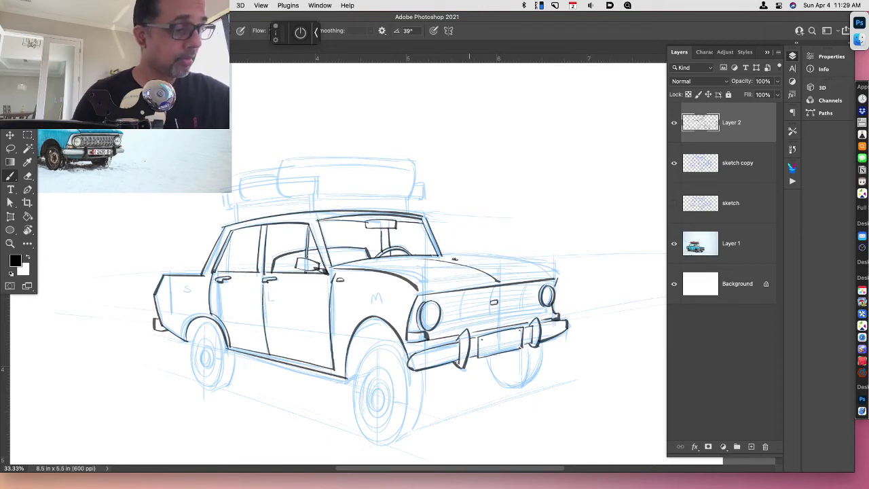
pyautogui.moveTo(443, 255)
pyautogui.mouseDown()
pyautogui.moveTo(545, 271)
pyautogui.moveTo(564, 283)
pyautogui.moveTo(526, 260)
pyautogui.moveTo(564, 279)
pyautogui.mouseUp()
pyautogui.press('super+z')
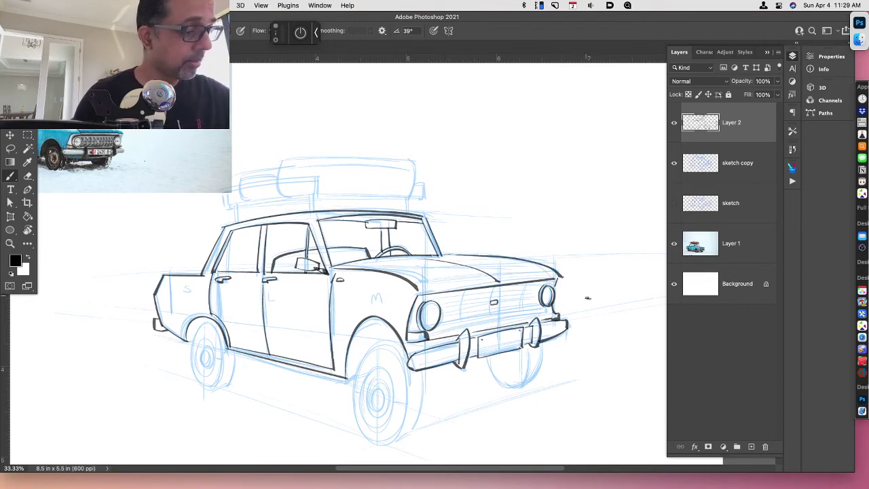
# Ink the slanted divider bar inside the rear door window
pyautogui.hscroll(-5, 577, 351)
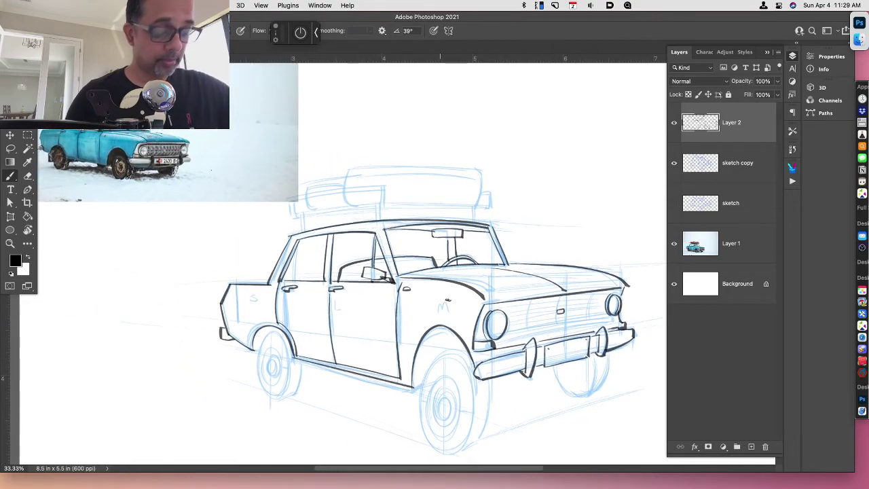
pyautogui.press('r')
pyautogui.moveTo(448, 300); pyautogui.dragTo(458, 260)
pyautogui.moveTo(484, 324); pyautogui.dragTo(583, 305)
pyautogui.press('b')
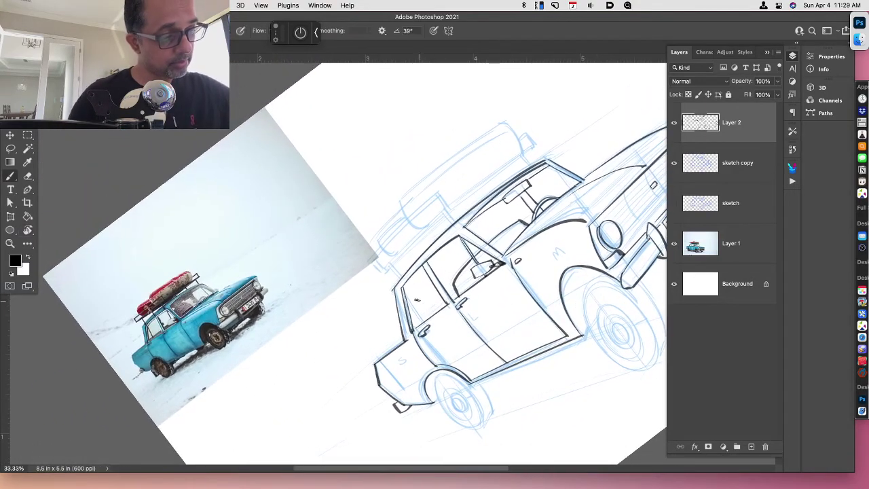
pyautogui.moveTo(403, 294); pyautogui.dragTo(421, 322)
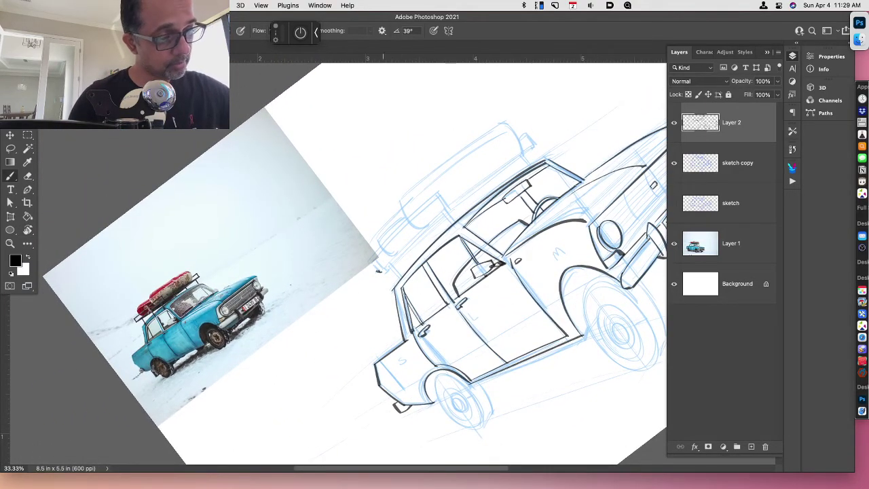
# Ink the roof rack's near side frame with its lower rail, support posts and upper rail
pyautogui.moveTo(373, 265)
pyautogui.mouseDown()
pyautogui.moveTo(387, 278)
pyautogui.moveTo(451, 207)
pyautogui.moveTo(427, 246)
pyautogui.moveTo(397, 264)
pyautogui.moveTo(442, 219)
pyautogui.mouseUp()
pyautogui.press('super+z')
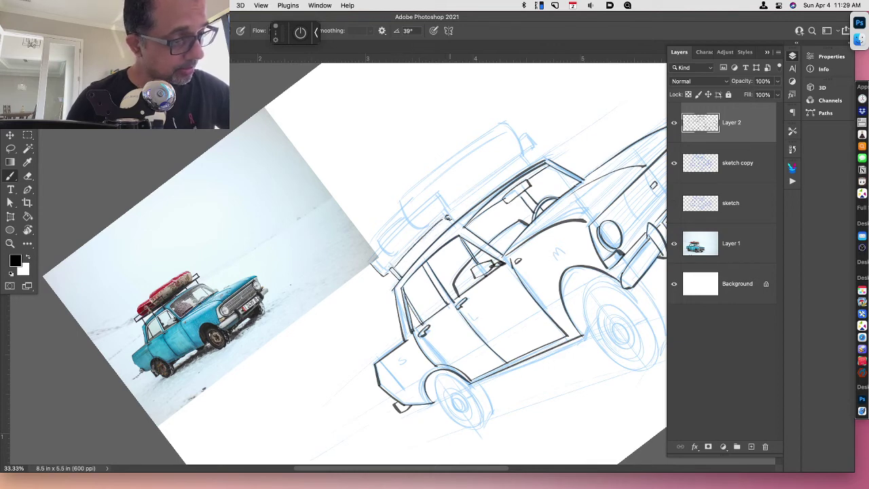
pyautogui.moveTo(385, 269); pyautogui.dragTo(446, 213)
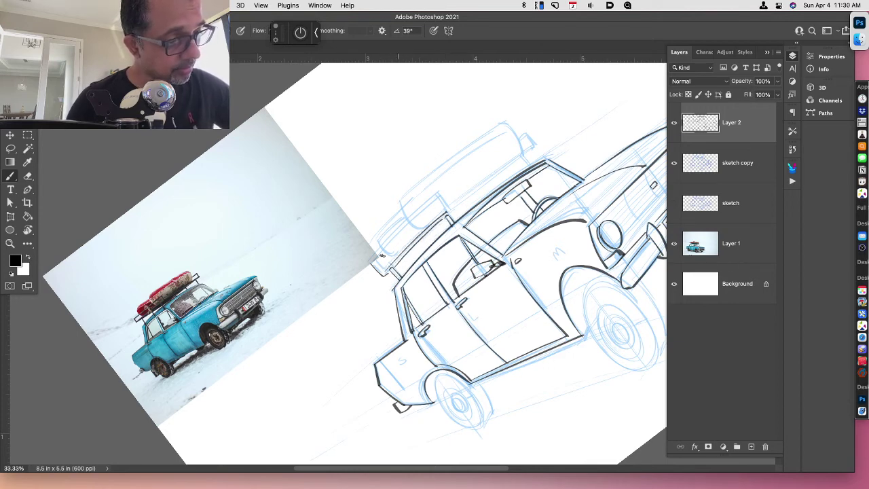
pyautogui.moveTo(378, 258); pyautogui.dragTo(440, 196)
# Ink the roof rack's double front rail above the windshield, including the bracket at its far end
pyautogui.moveTo(372, 263)
pyautogui.mouseDown()
pyautogui.moveTo(437, 191)
pyautogui.moveTo(448, 214)
pyautogui.moveTo(540, 143)
pyautogui.mouseUp()
pyautogui.press('super+z')
pyautogui.press('super+z')
pyautogui.moveTo(448, 211); pyautogui.dragTo(538, 145)
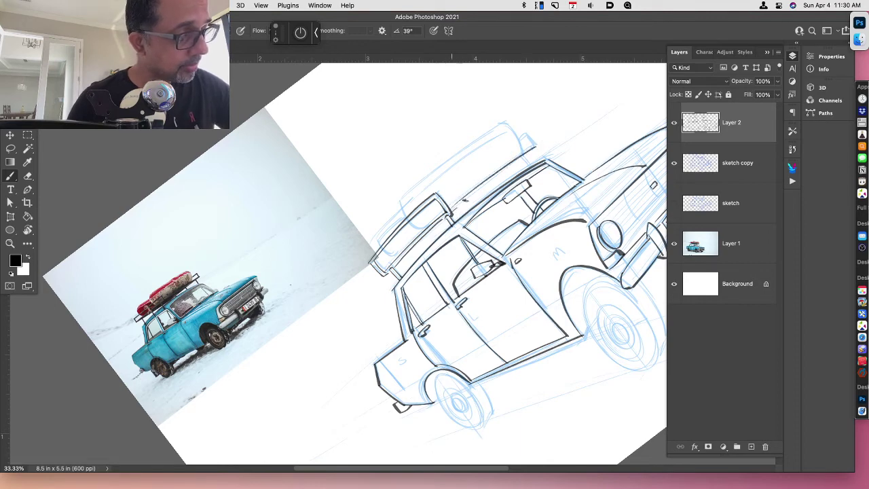
pyautogui.moveTo(458, 208); pyautogui.dragTo(538, 149)
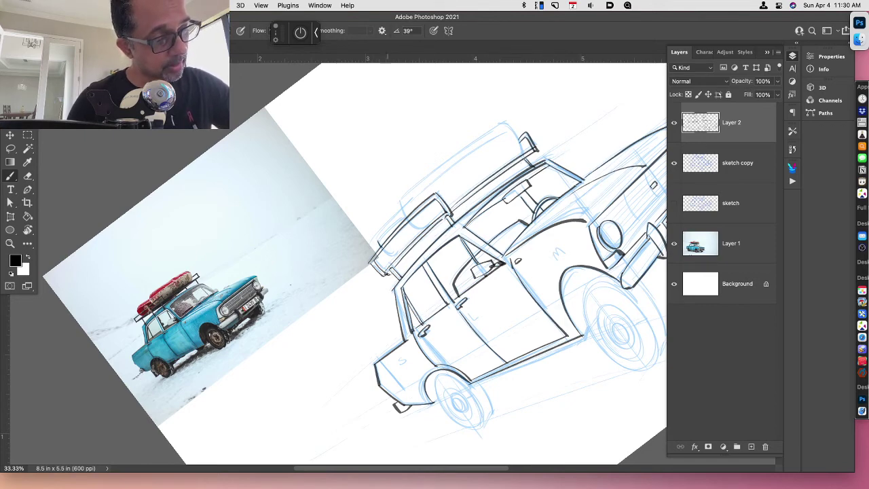
# Ink the small and large luggage rolls on the roof rack, adding a contour line along the large roll's top
pyautogui.moveTo(382, 255)
pyautogui.mouseDown()
pyautogui.moveTo(401, 251)
pyautogui.moveTo(401, 217)
pyautogui.moveTo(425, 228)
pyautogui.moveTo(434, 168)
pyautogui.moveTo(497, 126)
pyautogui.mouseUp()
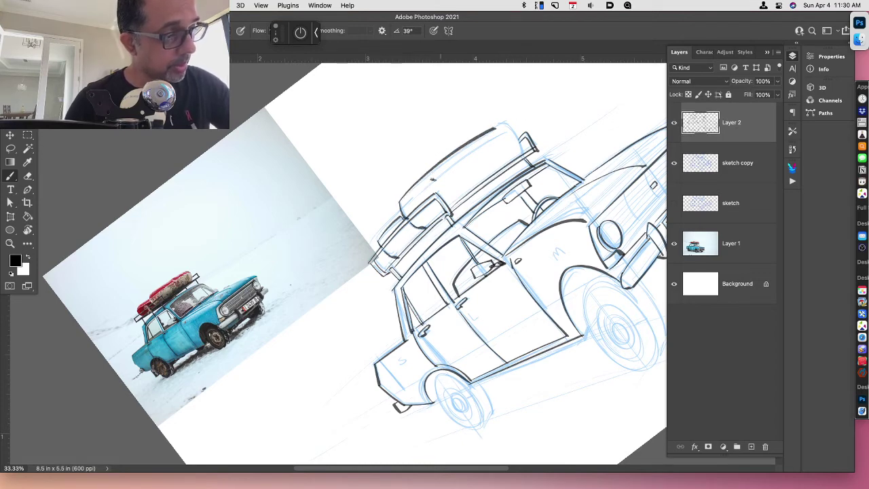
pyautogui.hotkey('ctrl', 'z')
pyautogui.moveTo(400, 201)
pyautogui.mouseDown()
pyautogui.moveTo(510, 123)
pyautogui.moveTo(525, 150)
pyautogui.mouseUp()
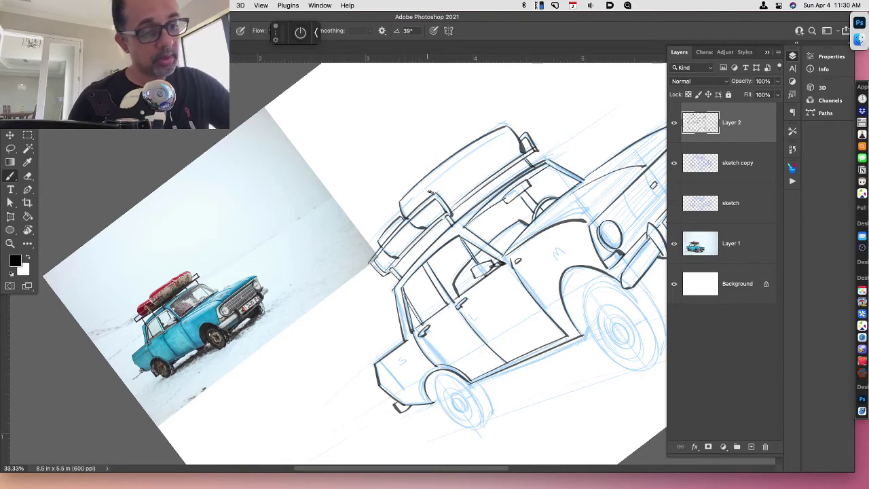
pyautogui.moveTo(408, 201); pyautogui.dragTo(501, 132)
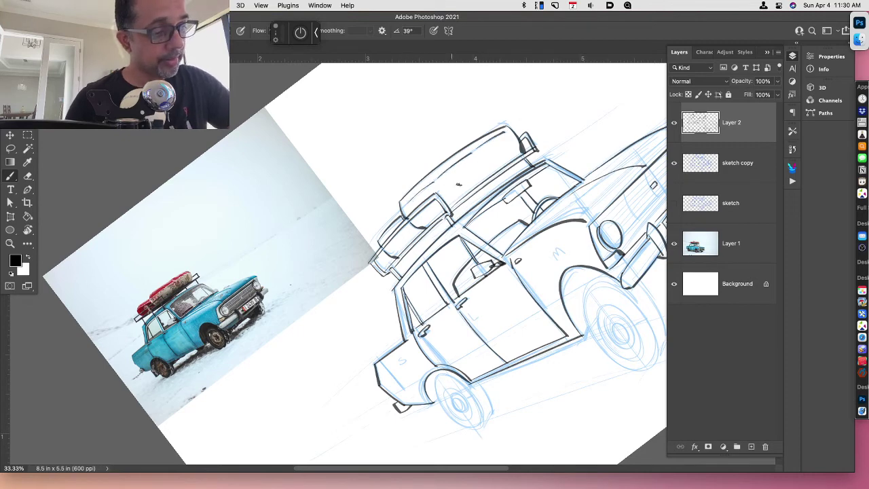
pyautogui.press('Escape')
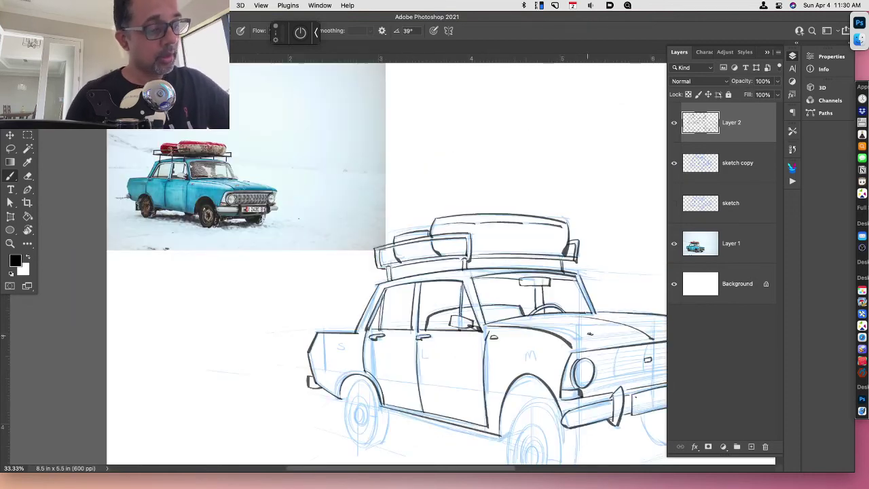
pyautogui.scroll(-3, 518, 300)
pyautogui.hscroll(3, 518, 300)
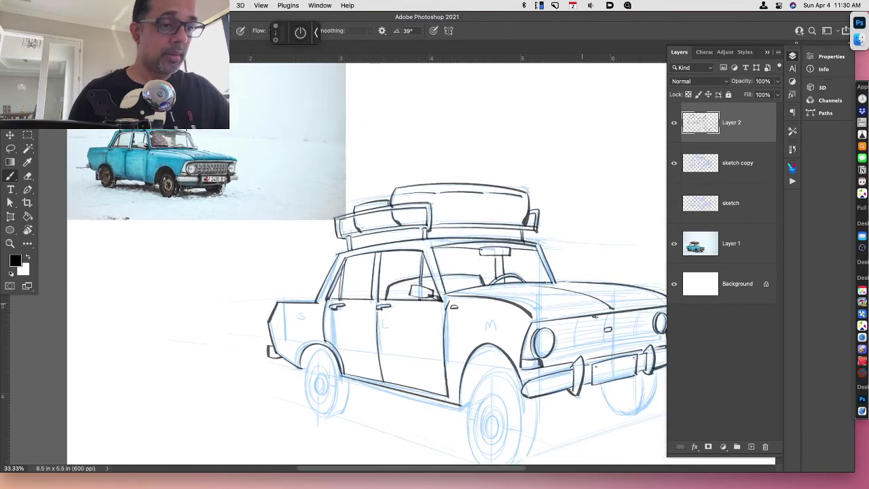
# Enable the perspective guide and ink the grille's central trim lines on either side of the emblem, between the headlights
pyautogui.scroll(-3, 601, 346)
pyautogui.hscroll(2, 601, 345)
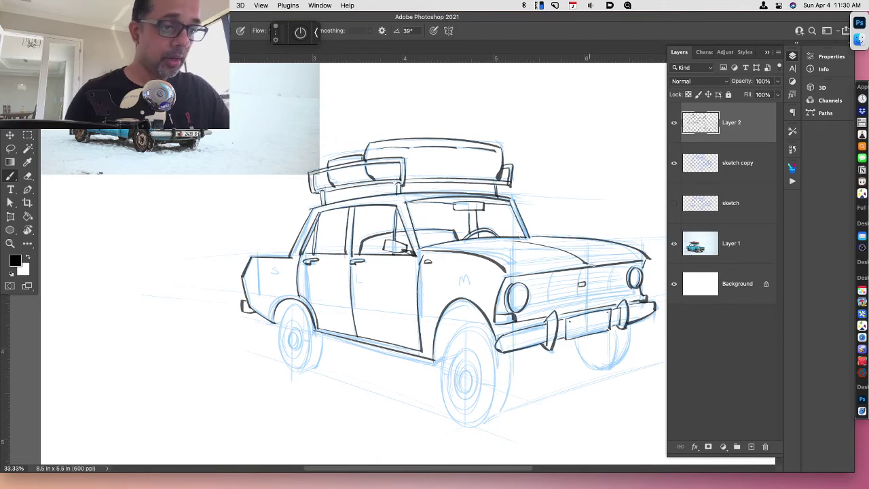
pyautogui.click(305, 34)
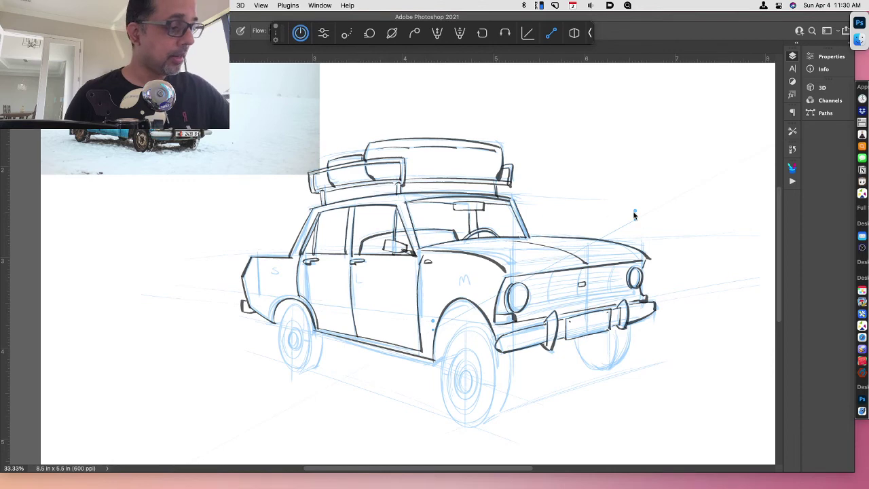
pyautogui.moveTo(636, 210); pyautogui.dragTo(656, 251)
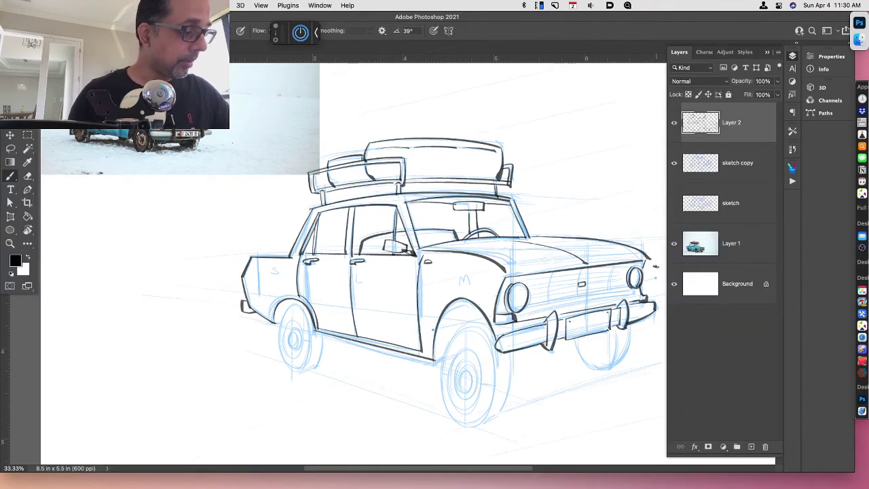
pyautogui.click(434, 302)
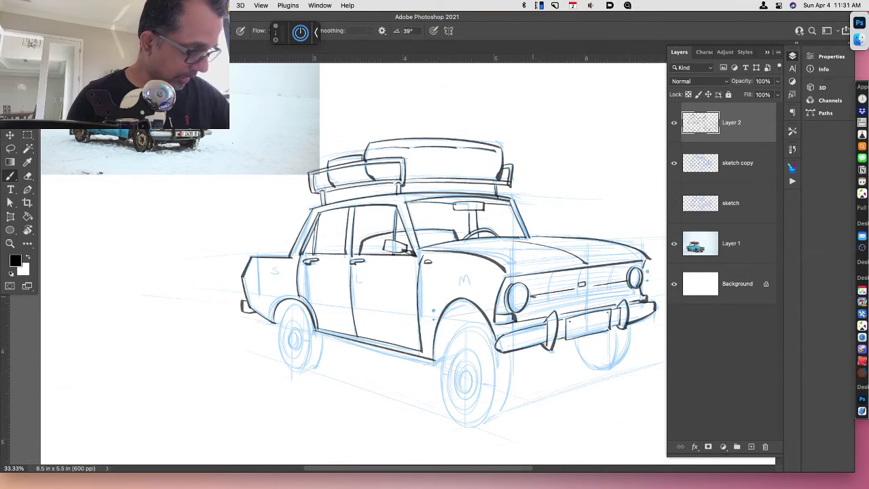
pyautogui.moveTo(530, 297); pyautogui.dragTo(564, 292)
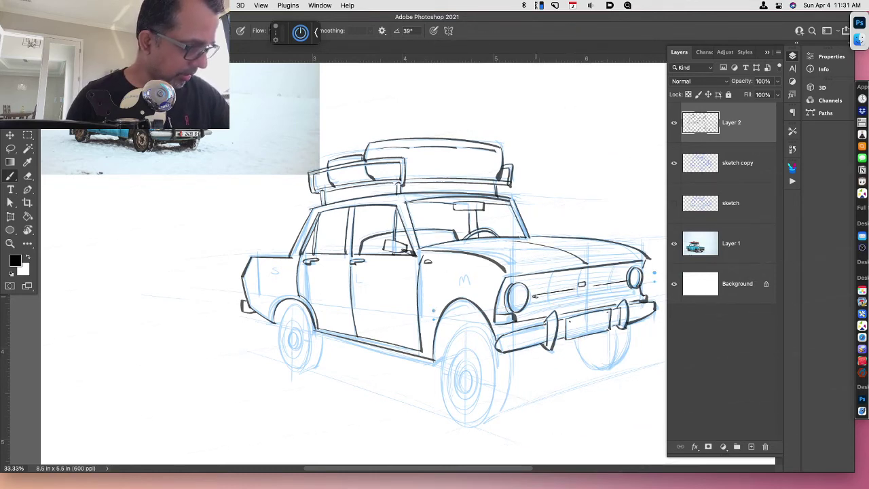
pyautogui.moveTo(599, 286); pyautogui.dragTo(624, 282)
pyautogui.press('super+z')
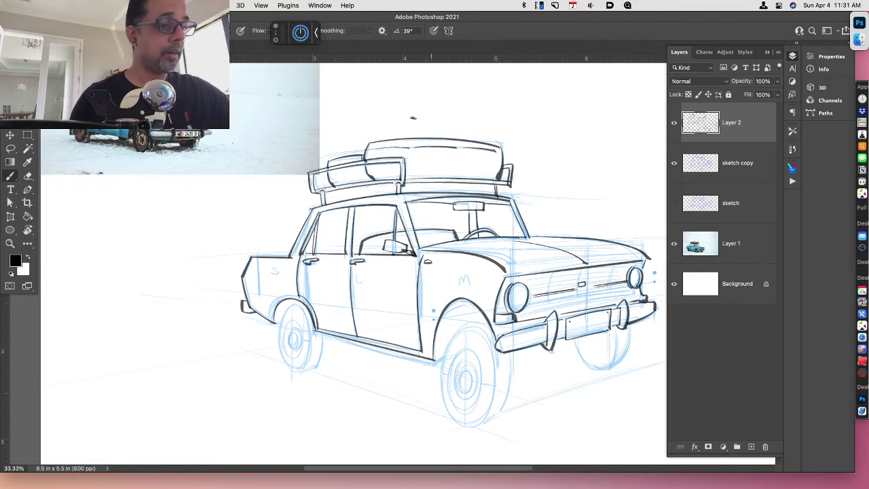
# Turn off the guide, redraw the grille emblem as a small oval, and ink a side contour on both front bumper guards
pyautogui.click(304, 32)
pyautogui.press('Tab')
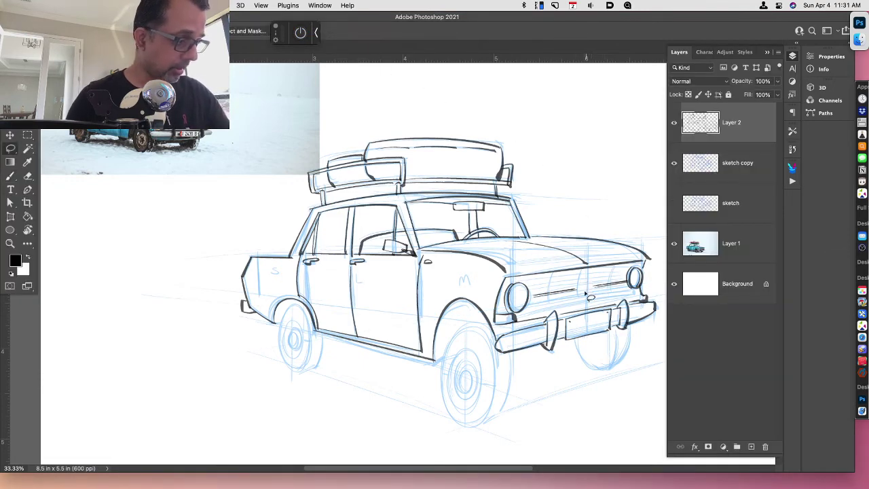
pyautogui.press('b')
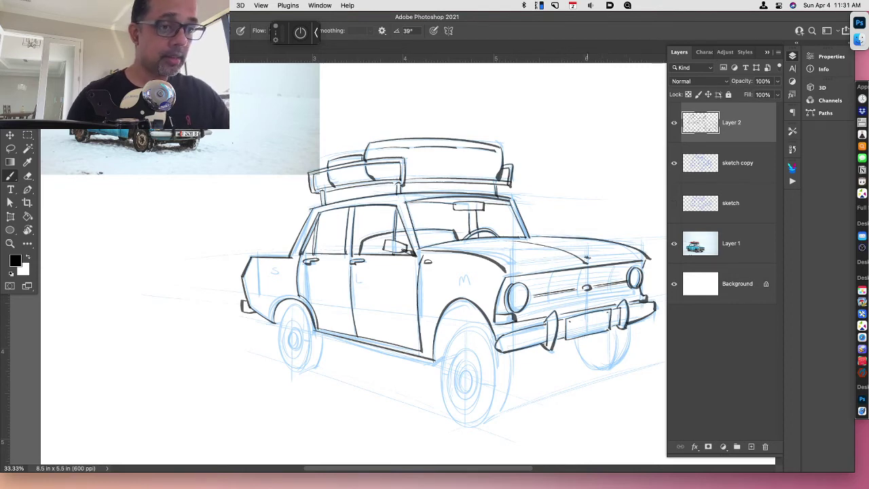
pyautogui.moveTo(548, 317); pyautogui.dragTo(550, 349)
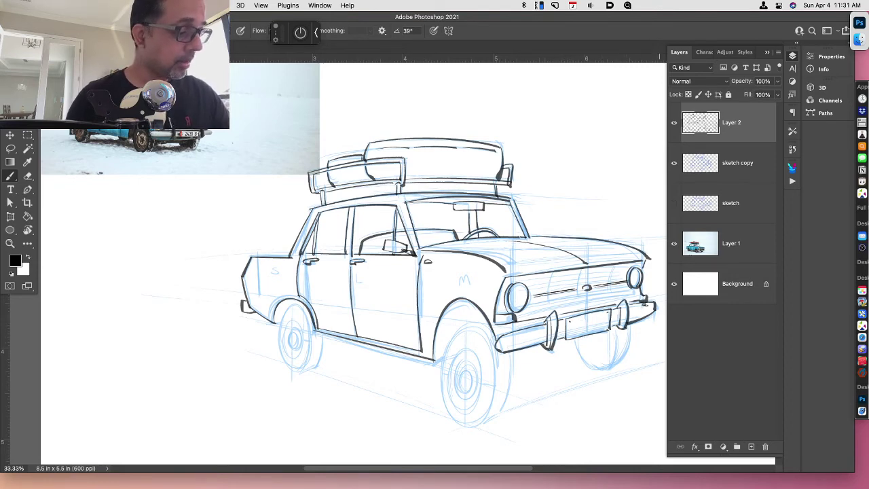
pyautogui.moveTo(619, 305); pyautogui.dragTo(622, 330)
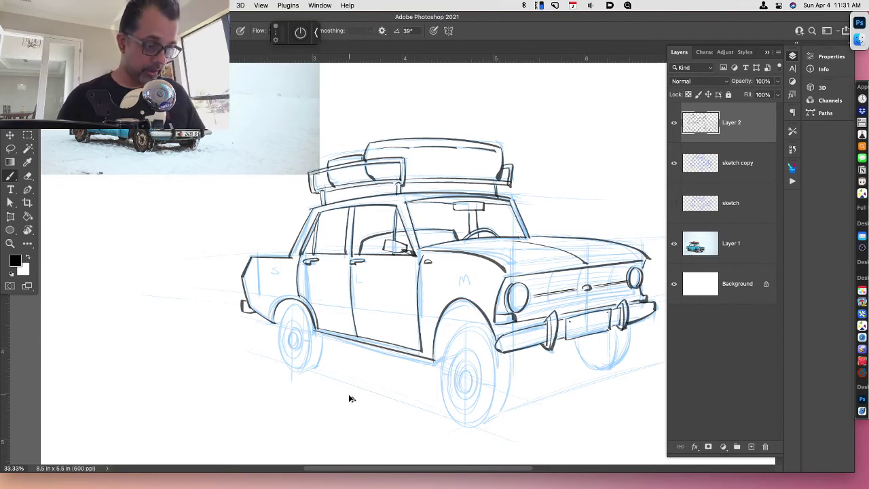
# Create a new layer and ink the rear wheel's outer ellipse, rim and hub rings, and the tire's far edge
pyautogui.press('alt+shift+super+n')
pyautogui.moveTo(287, 363); pyautogui.dragTo(300, 289)
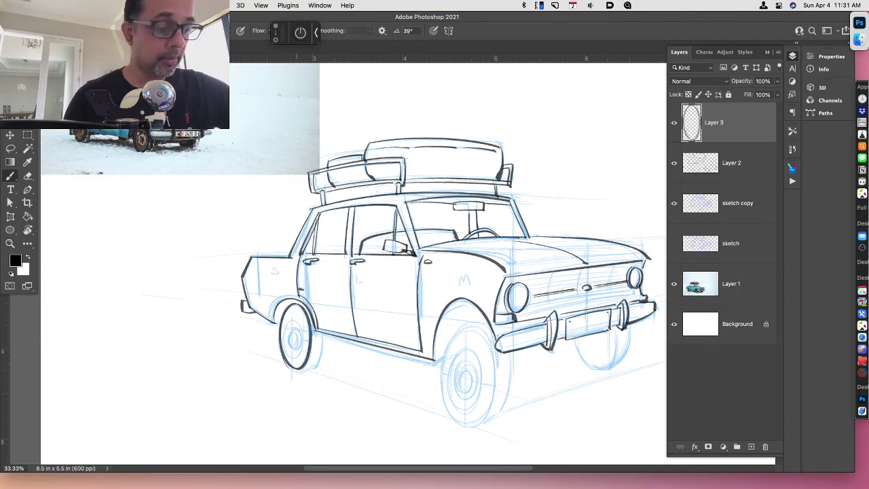
pyautogui.moveTo(322, 337)
pyautogui.mouseDown()
pyautogui.moveTo(318, 366)
pyautogui.moveTo(292, 350)
pyautogui.moveTo(302, 326)
pyautogui.moveTo(294, 351)
pyautogui.moveTo(301, 330)
pyautogui.moveTo(276, 326)
pyautogui.mouseUp()
pyautogui.press('super+z')
pyautogui.press('super+z')
pyautogui.press('super+z')
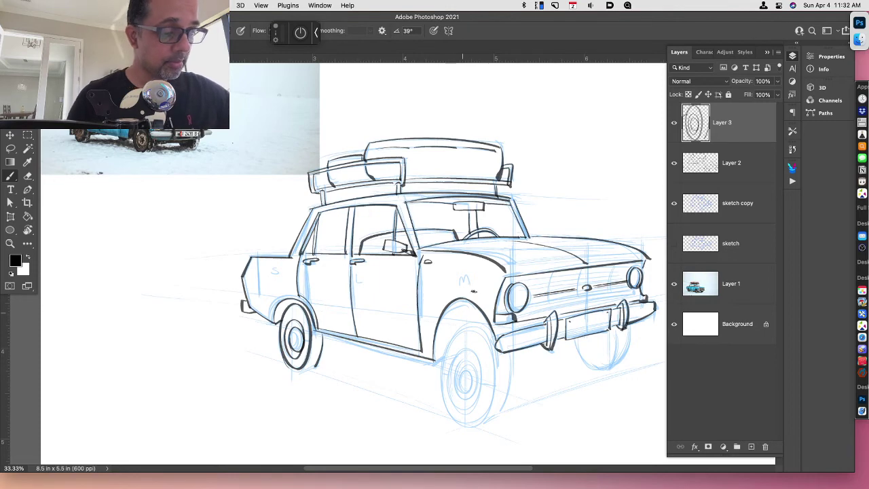
pyautogui.moveTo(450, 395)
pyautogui.mouseDown()
pyautogui.moveTo(457, 405)
pyautogui.moveTo(451, 363)
pyautogui.moveTo(469, 345)
pyautogui.mouseUp()
pyautogui.press('super+z')
pyautogui.press('super+z')
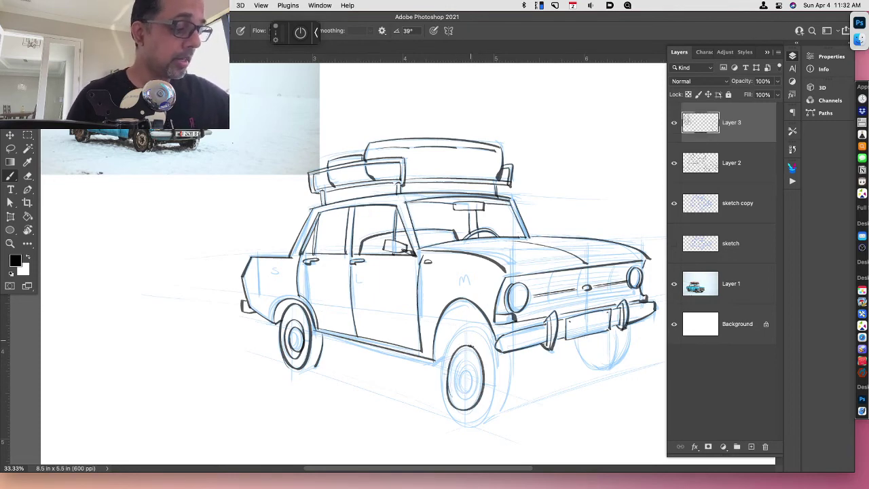
pyautogui.press('super+z')
# Switch the drawing guide to the ellipse guide and ink the near front wheel's outer ellipse
pyautogui.click(314, 31)
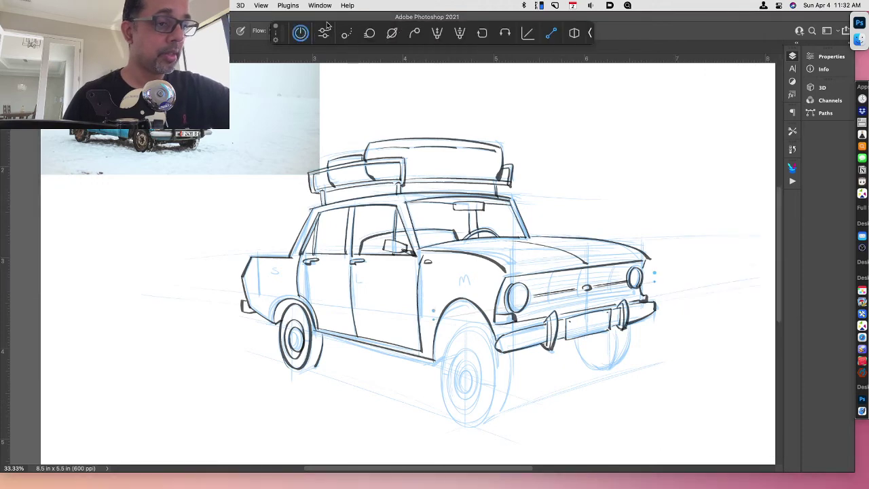
pyautogui.click(551, 32)
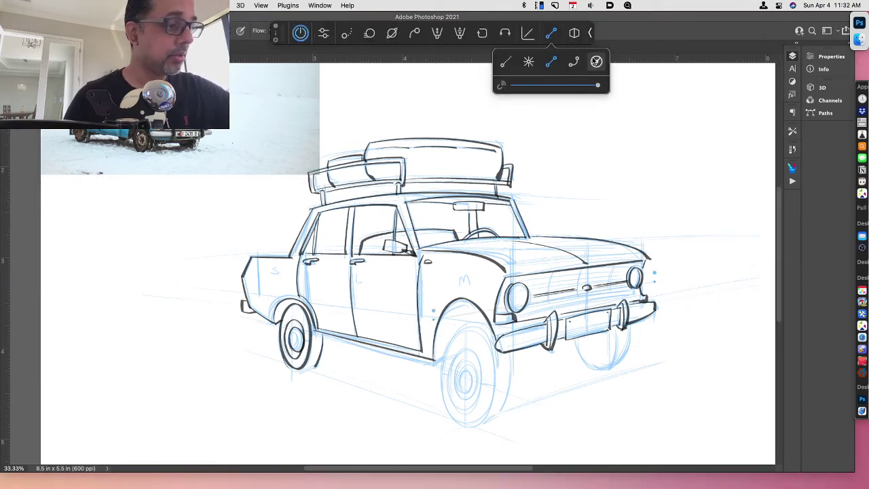
pyautogui.click(596, 61)
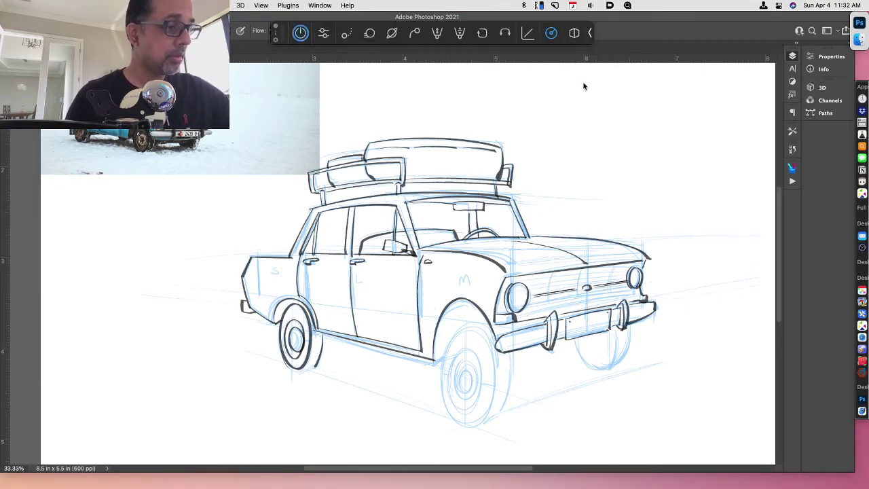
pyautogui.press('Tab')
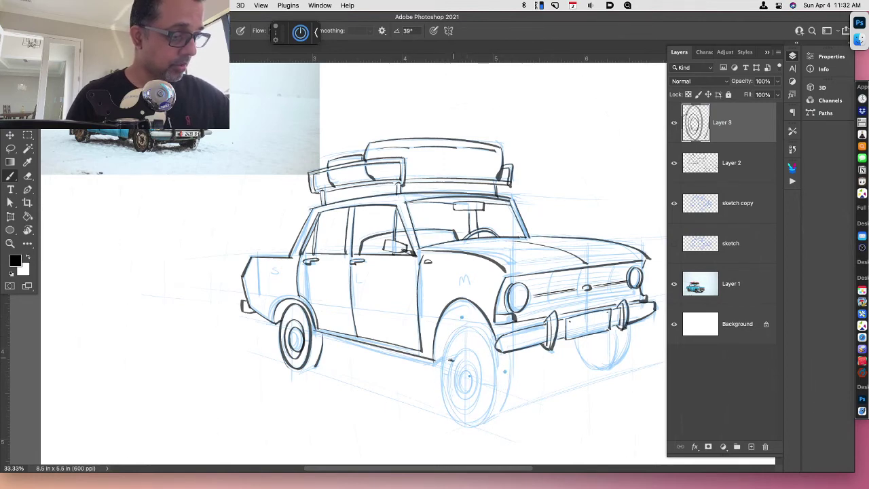
pyautogui.moveTo(452, 360)
pyautogui.mouseDown()
pyautogui.moveTo(456, 345)
pyautogui.moveTo(473, 339)
pyautogui.moveTo(465, 330)
pyautogui.moveTo(445, 350)
pyautogui.mouseUp()
pyautogui.press('super+z')
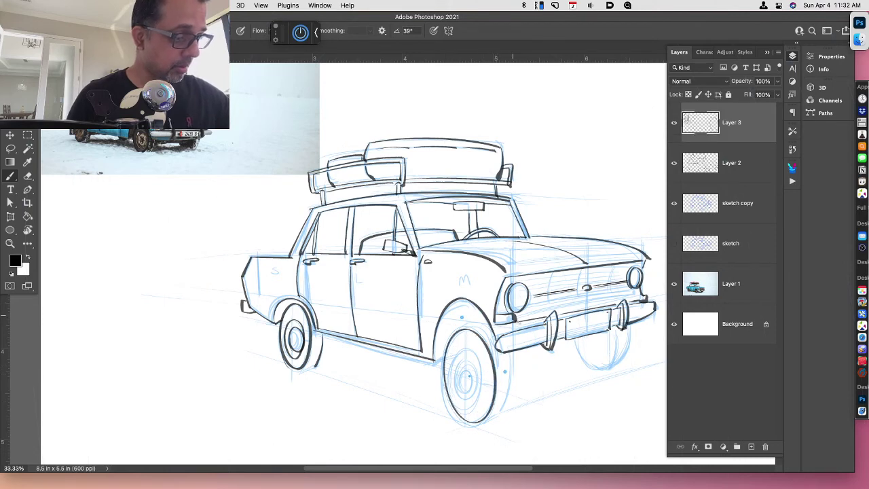
pyautogui.moveTo(458, 392)
pyautogui.mouseDown()
pyautogui.moveTo(487, 365)
pyautogui.moveTo(460, 354)
pyautogui.moveTo(451, 388)
pyautogui.moveTo(472, 414)
pyautogui.moveTo(472, 342)
pyautogui.moveTo(465, 387)
pyautogui.mouseUp()
pyautogui.press('super+z')
pyautogui.moveTo(479, 361); pyautogui.dragTo(456, 357)
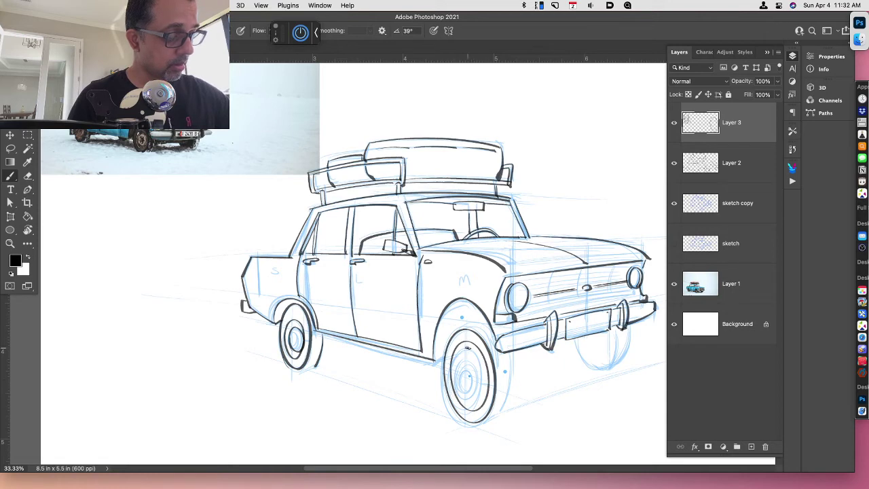
pyautogui.press('super+z')
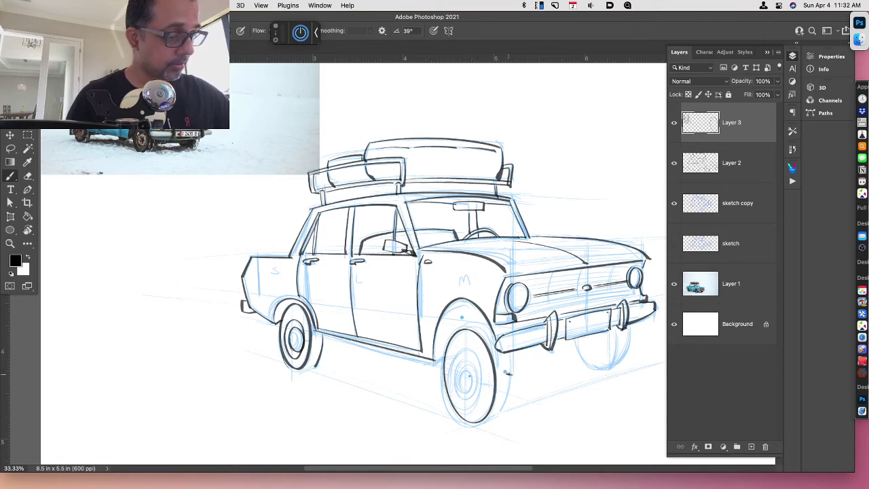
# Widen the ellipse guide around the near front wheel and ink the curve for the tire's far edge
pyautogui.moveTo(511, 354); pyautogui.dragTo(505, 437)
pyautogui.press('super+z')
pyautogui.moveTo(504, 371); pyautogui.dragTo(524, 377)
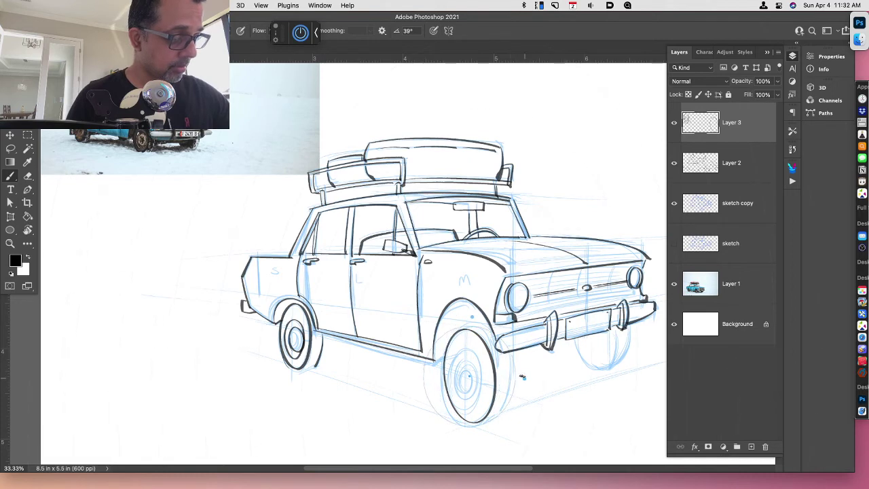
pyautogui.moveTo(474, 317); pyautogui.dragTo(477, 314)
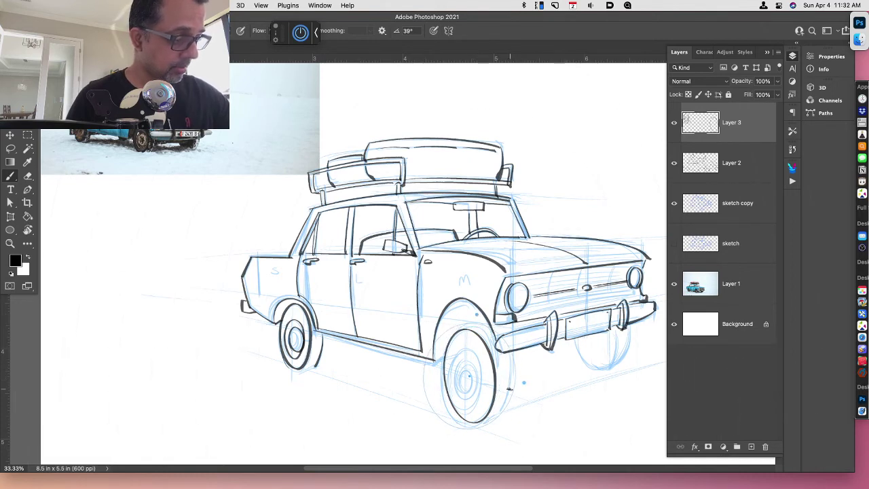
pyautogui.moveTo(506, 356); pyautogui.dragTo(504, 410)
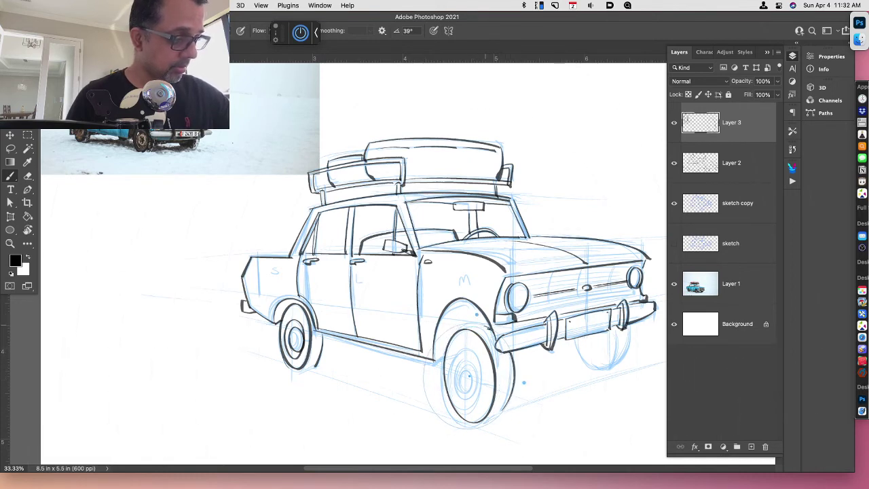
# Shift the ellipse guide onto the near front wheel's face and ink its rim ring and hub rings
pyautogui.moveTo(523, 383); pyautogui.dragTo(499, 370)
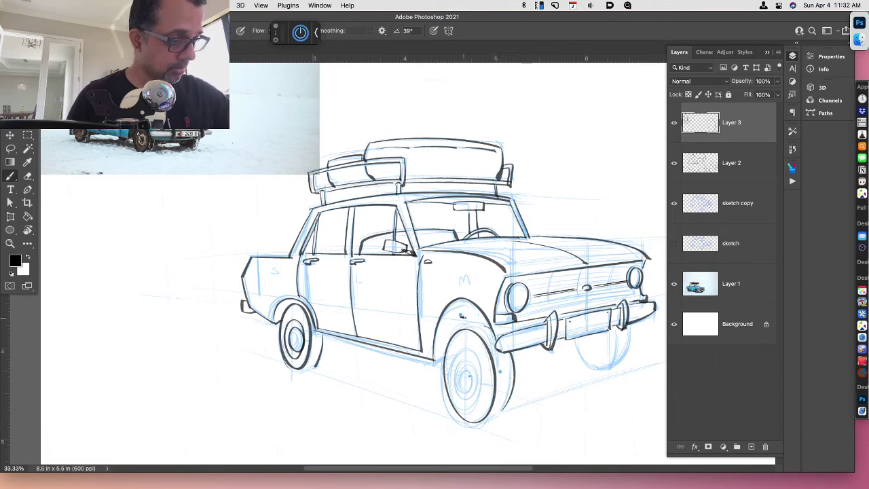
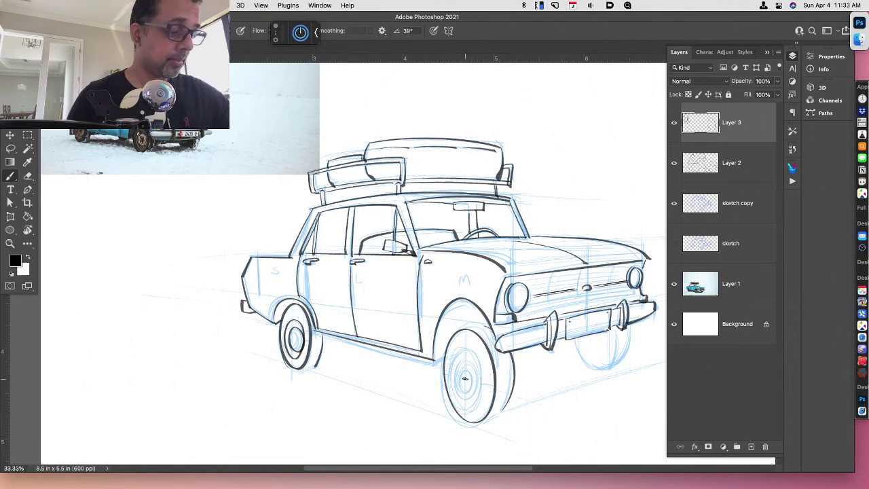
pyautogui.moveTo(462, 347)
pyautogui.mouseDown()
pyautogui.moveTo(472, 399)
pyautogui.moveTo(477, 349)
pyautogui.mouseUp()
pyautogui.press('super+z')
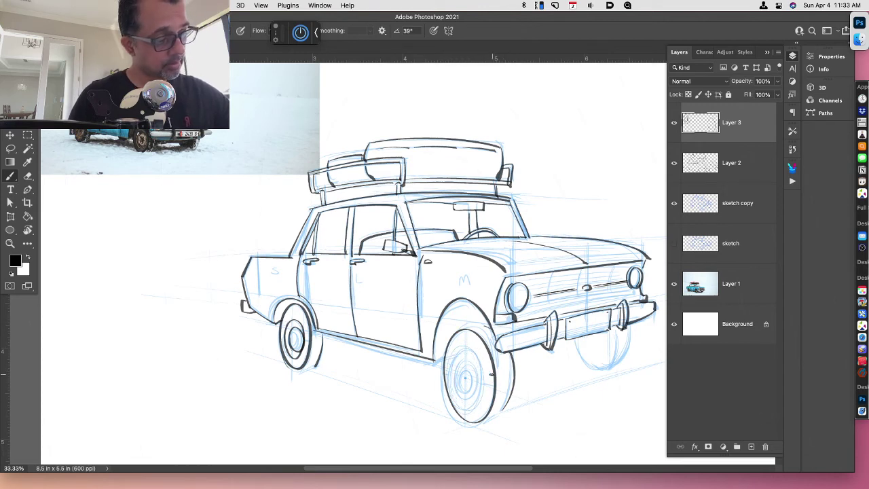
pyautogui.moveTo(449, 382)
pyautogui.mouseDown()
pyautogui.moveTo(477, 402)
pyautogui.moveTo(482, 340)
pyautogui.moveTo(464, 378)
pyautogui.moveTo(484, 332)
pyautogui.moveTo(591, 322)
pyautogui.moveTo(499, 374)
pyautogui.moveTo(483, 360)
pyautogui.moveTo(485, 372)
pyautogui.moveTo(500, 372)
pyautogui.moveTo(463, 385)
pyautogui.moveTo(472, 367)
pyautogui.mouseUp()
pyautogui.press('super+z')
pyautogui.press('super+z')
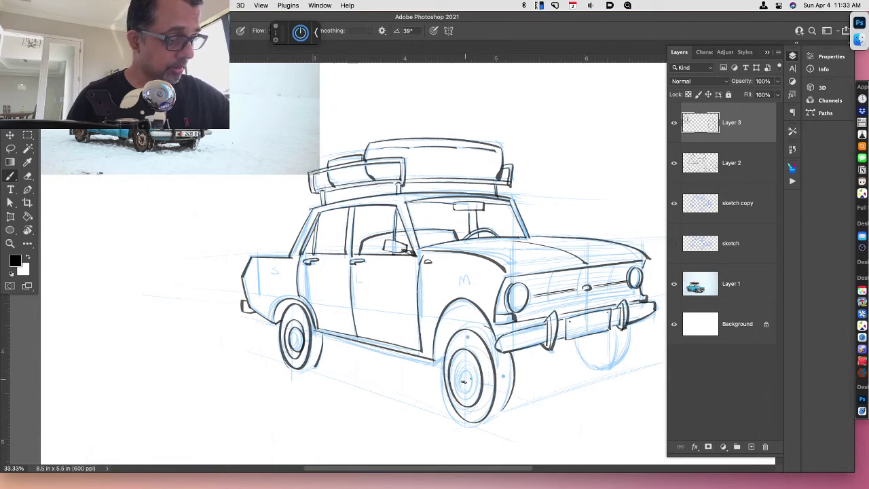
pyautogui.moveTo(463, 382); pyautogui.dragTo(468, 392)
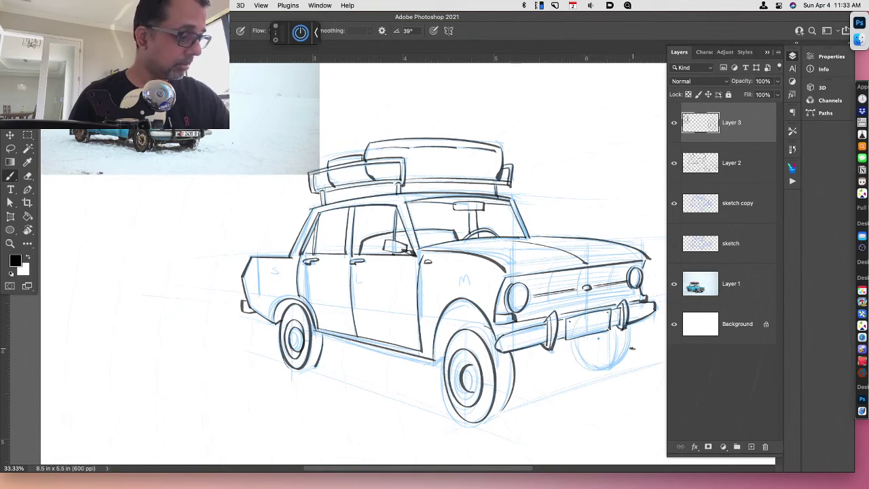
# Ink the far front wheel's outline and inner edge below the bumper, plus the short line joining the sill to the near front tire
pyautogui.moveTo(629, 328)
pyautogui.mouseDown()
pyautogui.moveTo(569, 322)
pyautogui.moveTo(620, 344)
pyautogui.moveTo(622, 330)
pyautogui.moveTo(607, 366)
pyautogui.moveTo(577, 333)
pyautogui.moveTo(582, 354)
pyautogui.moveTo(574, 335)
pyautogui.mouseUp()
pyautogui.press('super+z')
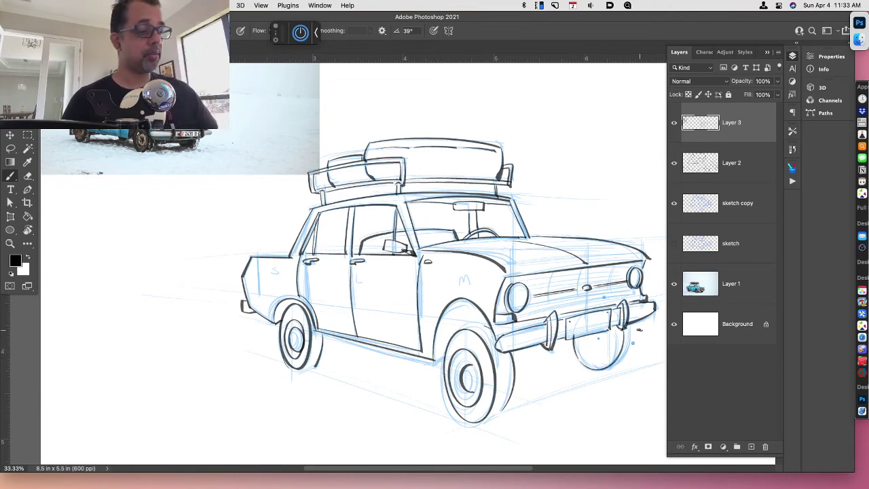
pyautogui.click(302, 33)
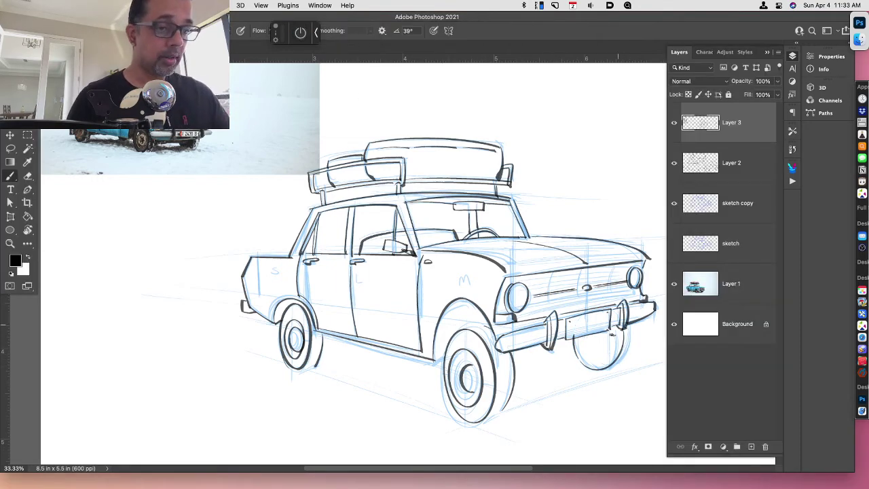
pyautogui.moveTo(615, 333); pyautogui.dragTo(610, 360)
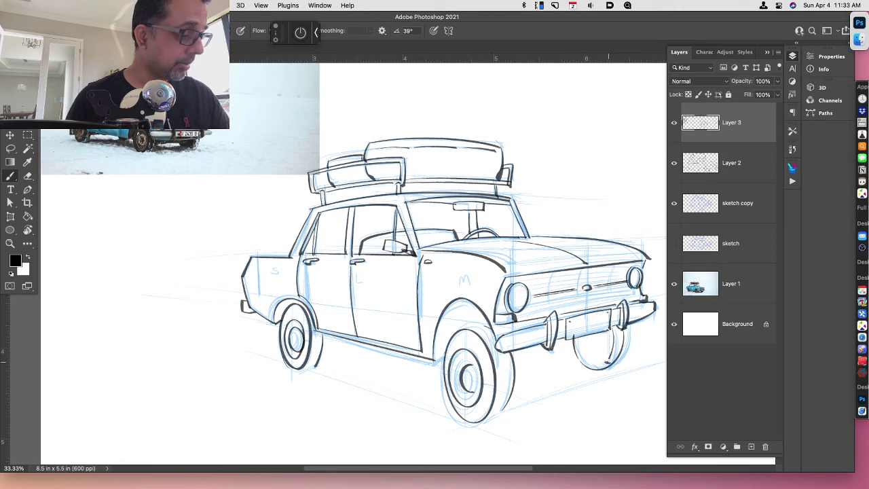
pyautogui.moveTo(434, 360); pyautogui.dragTo(447, 354)
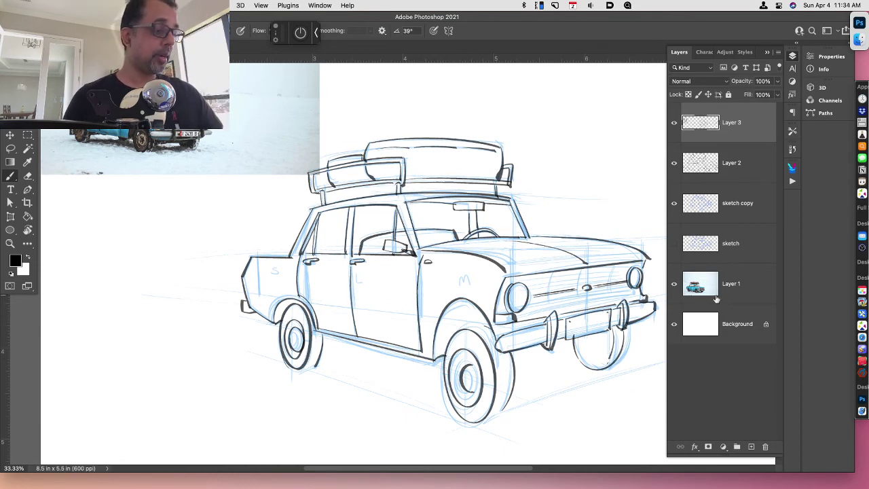
# Hide the sketch copy layer and merge Layer 2 and Layer 3 into one ink layer
pyautogui.click(674, 203)
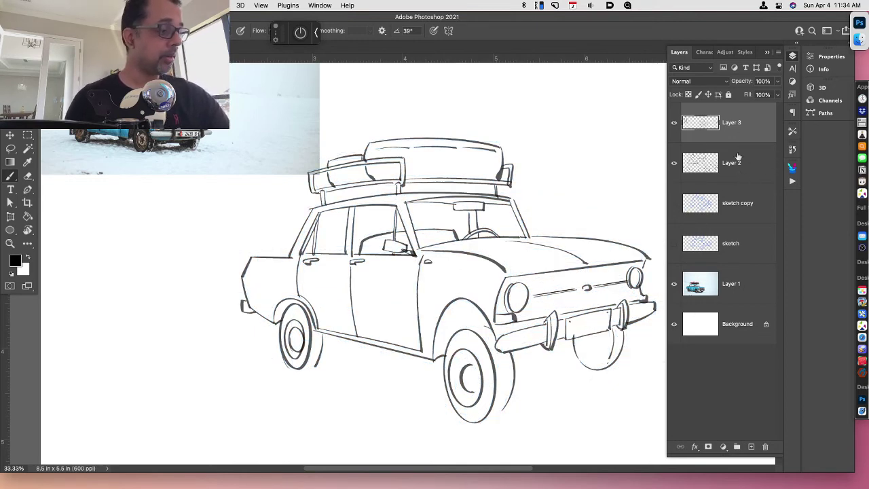
pyautogui.click(745, 168)
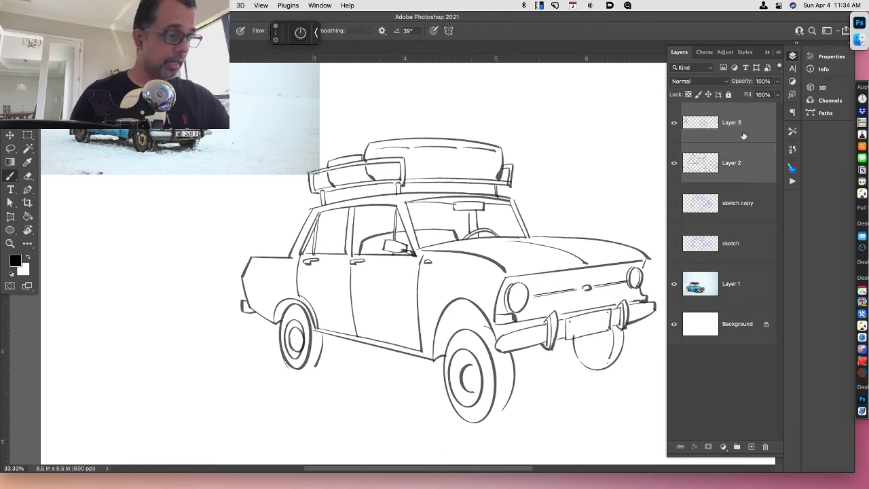
pyautogui.press('super+e')
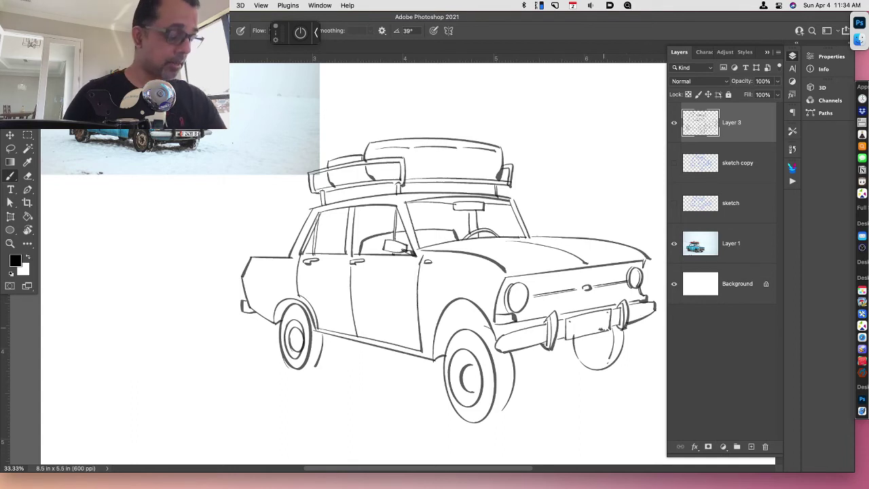
# Paint the shadow inside the near front and rear wheel arches solid black on Layer 3
pyautogui.press('l')
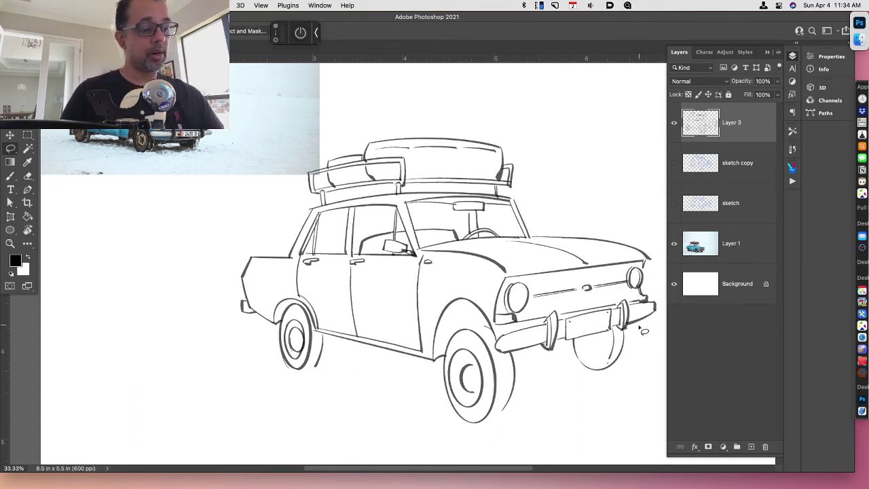
pyautogui.press('h')
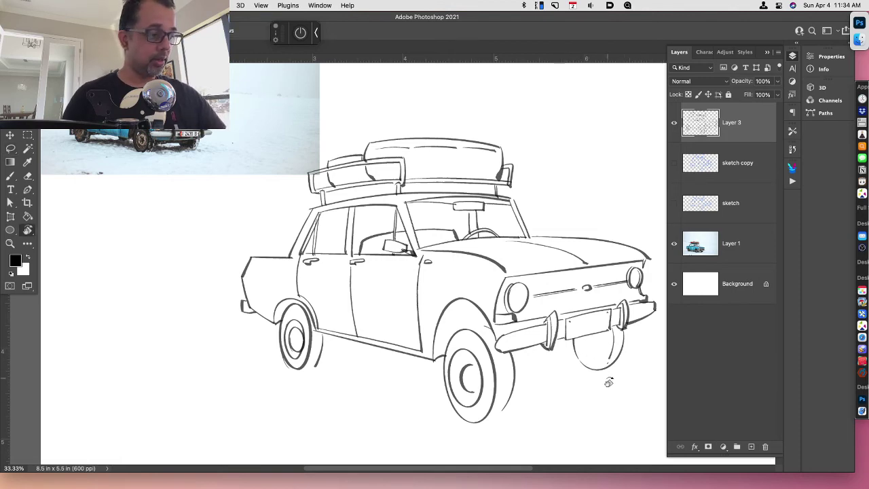
pyautogui.moveTo(608, 382); pyautogui.dragTo(628, 260)
pyautogui.moveTo(542, 336); pyautogui.dragTo(592, 314)
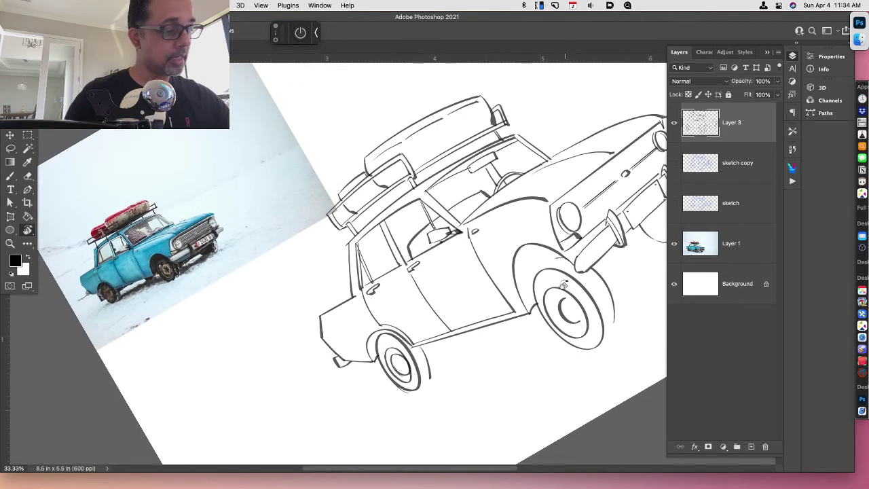
pyautogui.press('b')
pyautogui.moveTo(559, 272)
pyautogui.mouseDown()
pyautogui.moveTo(582, 264)
pyautogui.moveTo(528, 309)
pyautogui.mouseUp()
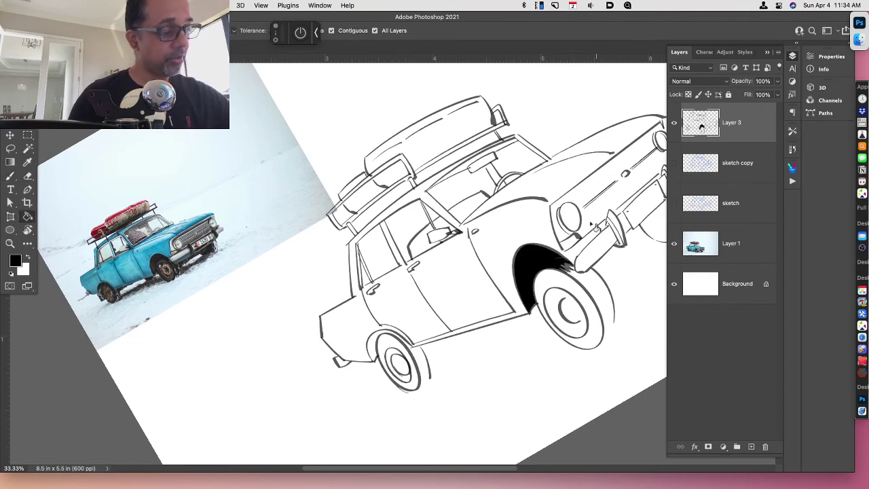
pyautogui.moveTo(387, 334); pyautogui.dragTo(372, 356)
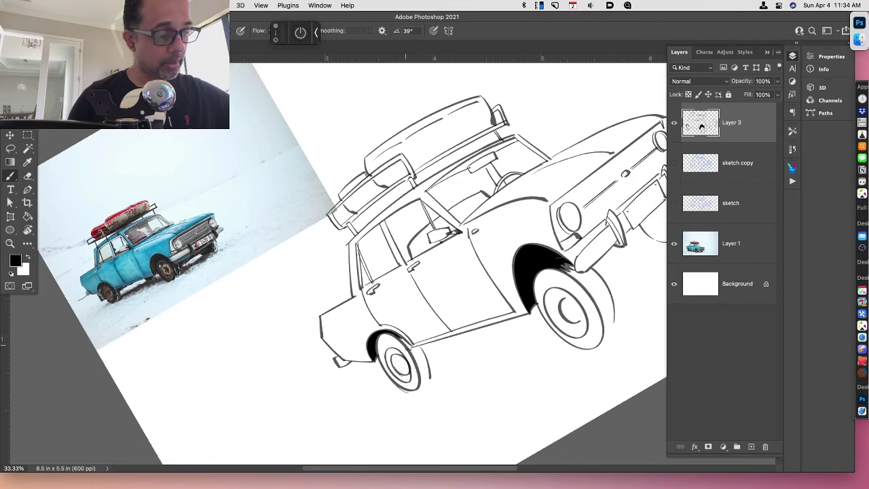
# Ink curved tread lines along the visible tire thickness of the rear wheel and the near front wheel
pyautogui.moveTo(412, 349)
pyautogui.mouseDown()
pyautogui.moveTo(419, 377)
pyautogui.moveTo(427, 378)
pyautogui.mouseUp()
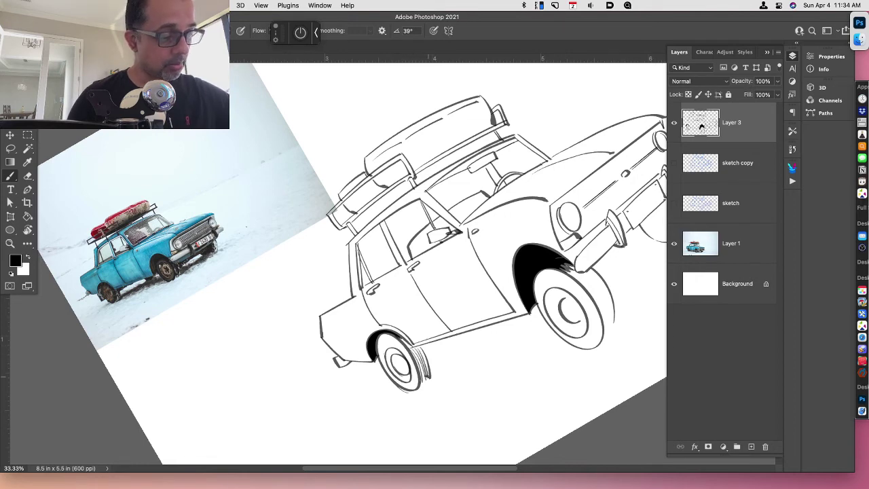
pyautogui.press('Escape')
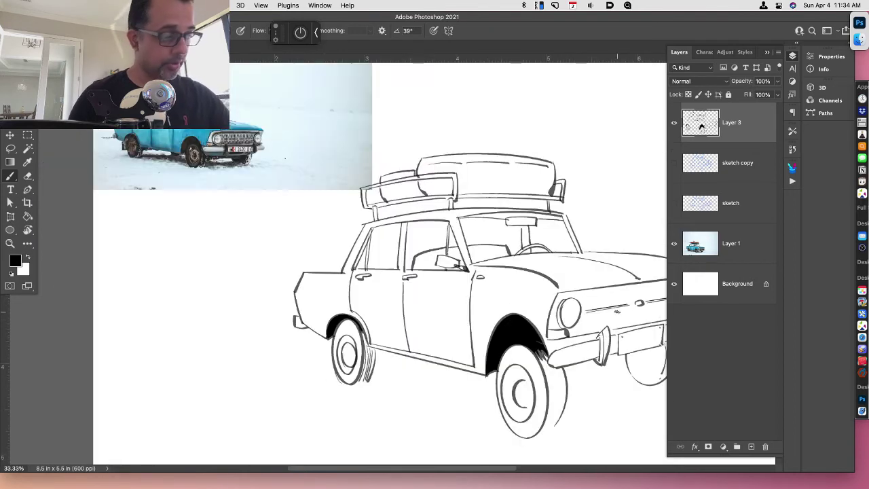
pyautogui.press('r')
pyautogui.moveTo(605, 394)
pyautogui.mouseDown()
pyautogui.moveTo(615, 363)
pyautogui.moveTo(608, 296)
pyautogui.moveTo(597, 341)
pyautogui.mouseUp()
pyautogui.moveTo(576, 289); pyautogui.dragTo(605, 337)
pyautogui.moveTo(592, 291); pyautogui.dragTo(609, 337)
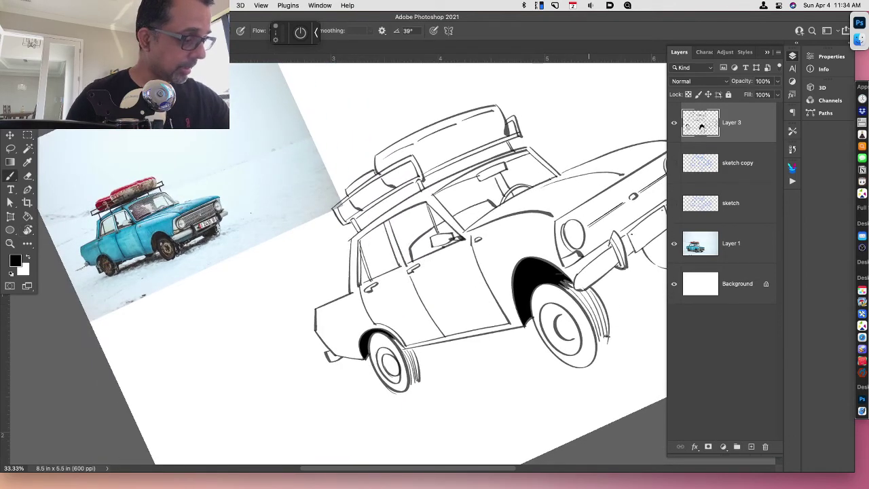
# Ink short curved tread lines on the outer edge of the far front tire, undoing the poor strokes
pyautogui.hscroll(5, 589, 334)
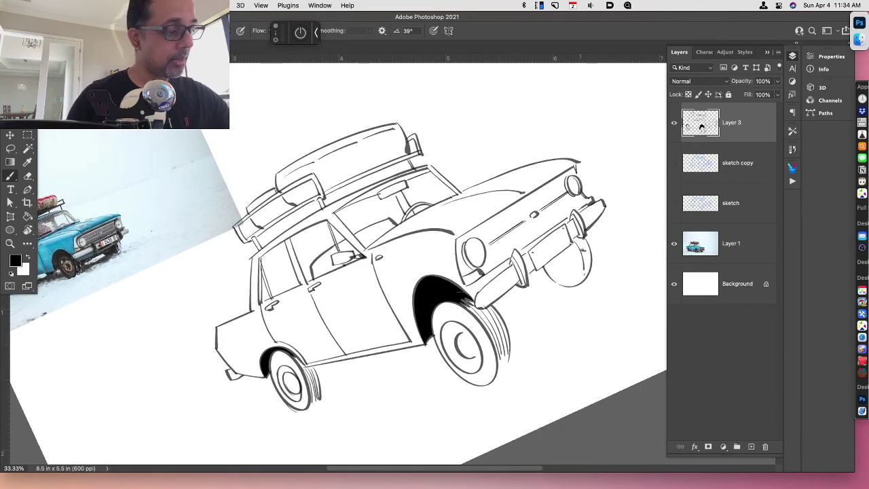
pyautogui.moveTo(582, 239); pyautogui.dragTo(588, 272)
pyautogui.press('super+z')
pyautogui.press('super+z')
pyautogui.moveTo(582, 240)
pyautogui.mouseDown()
pyautogui.moveTo(591, 267)
pyautogui.moveTo(583, 279)
pyautogui.mouseUp()
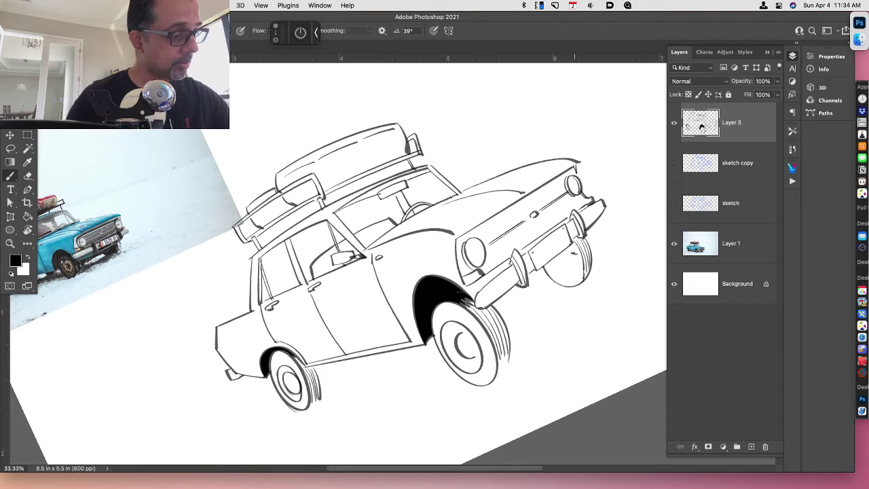
pyautogui.press('super+i')
pyautogui.press('super+z')
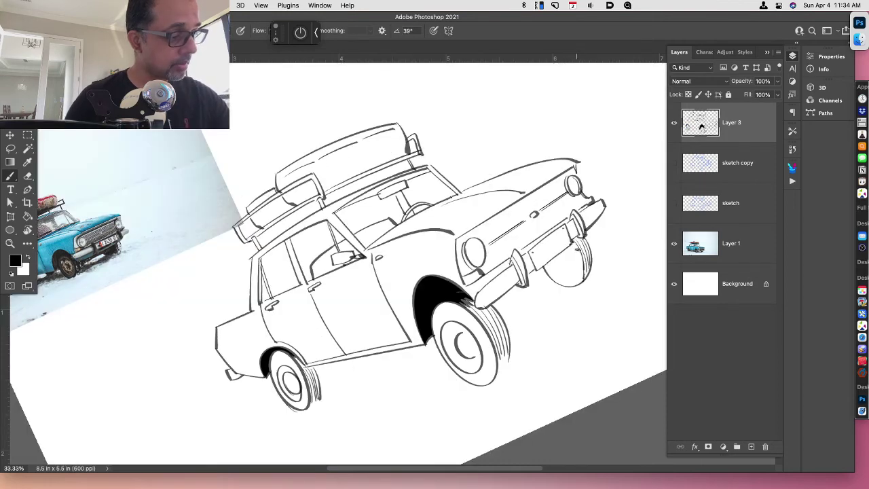
# Fill the inner side of the far front wheel solid black and darken its tread just under the bumper with short strokes
pyautogui.press('g')
pyautogui.click(576, 262)
pyautogui.press('Escape')
pyautogui.press('b')
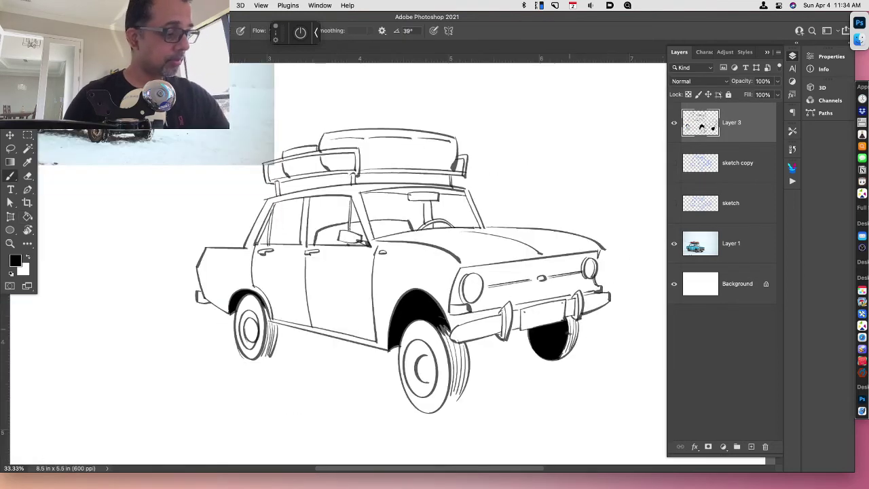
pyautogui.moveTo(570, 326); pyautogui.dragTo(570, 335)
pyautogui.moveTo(572, 324)
pyautogui.mouseDown()
pyautogui.moveTo(577, 334)
pyautogui.moveTo(573, 326)
pyautogui.mouseUp()
pyautogui.moveTo(571, 319); pyautogui.dragTo(576, 326)
pyautogui.moveTo(574, 320); pyautogui.dragTo(577, 327)
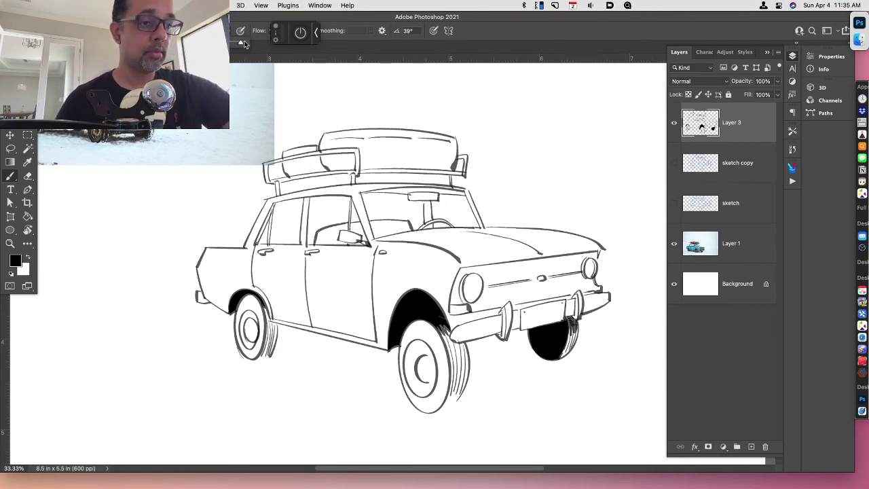
pyautogui.moveTo(569, 316); pyautogui.dragTo(574, 327)
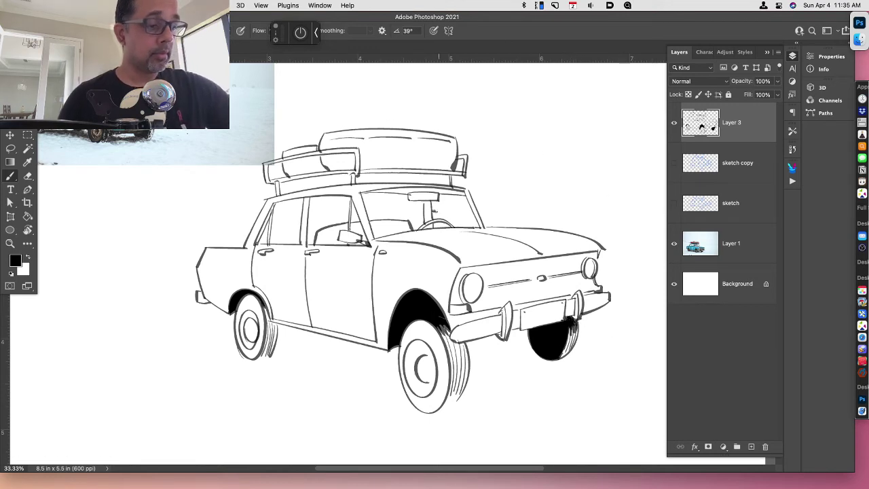
# Close the outline of the pillar below the rear-view mirror, and fill it and the strip under the windshield's upper edge black
pyautogui.moveTo(422, 201); pyautogui.dragTo(425, 227)
pyautogui.press('g')
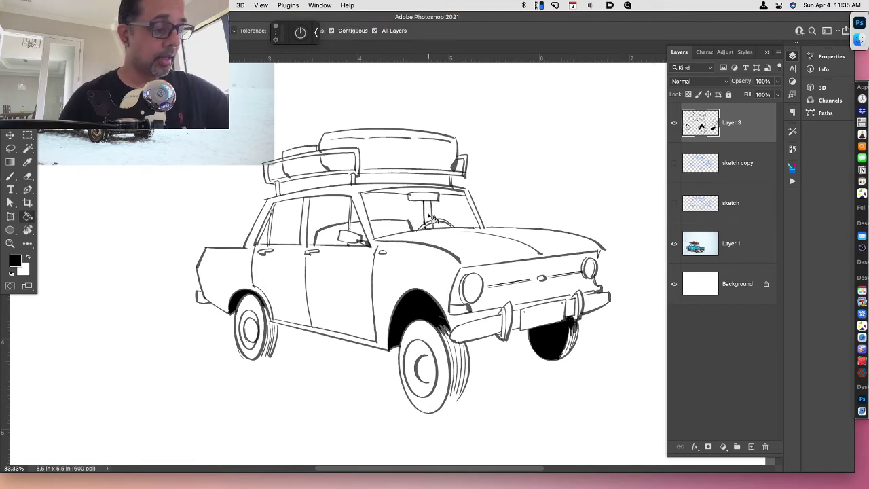
pyautogui.click(427, 215)
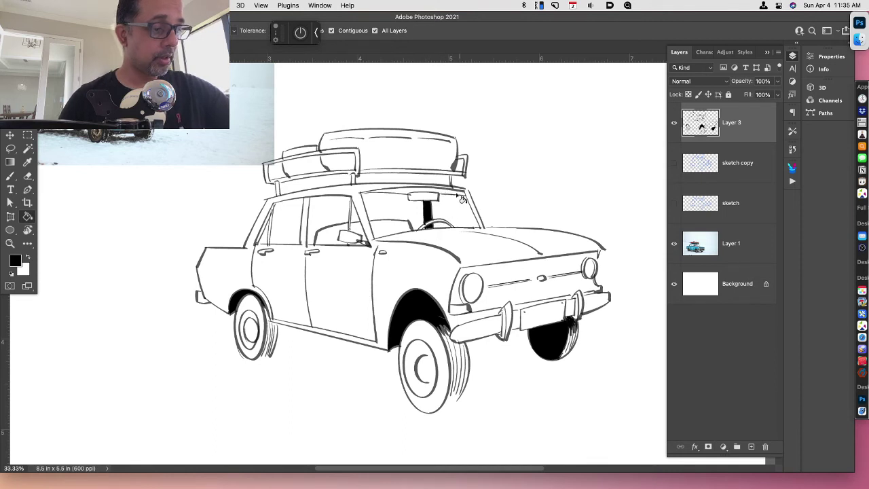
pyautogui.click(457, 198)
pyautogui.press('b')
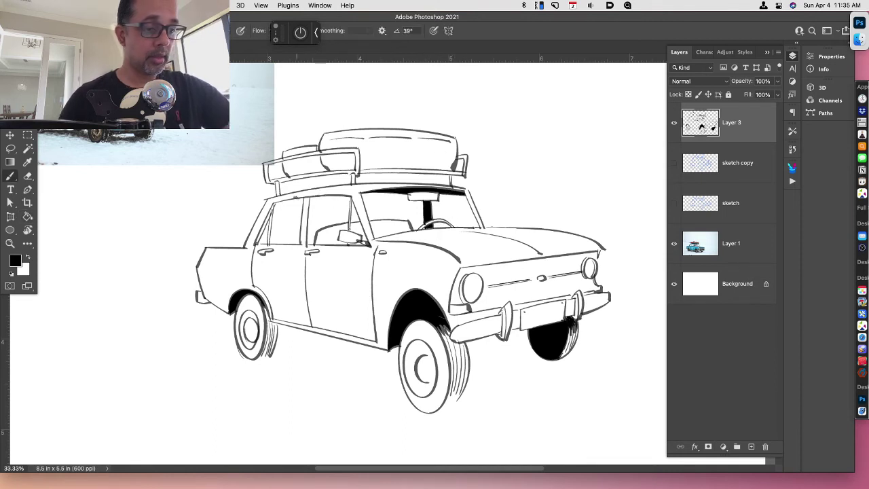
# Draw a line along the lower edge of the rear door window and fill the strip beneath it black
pyautogui.press('r')
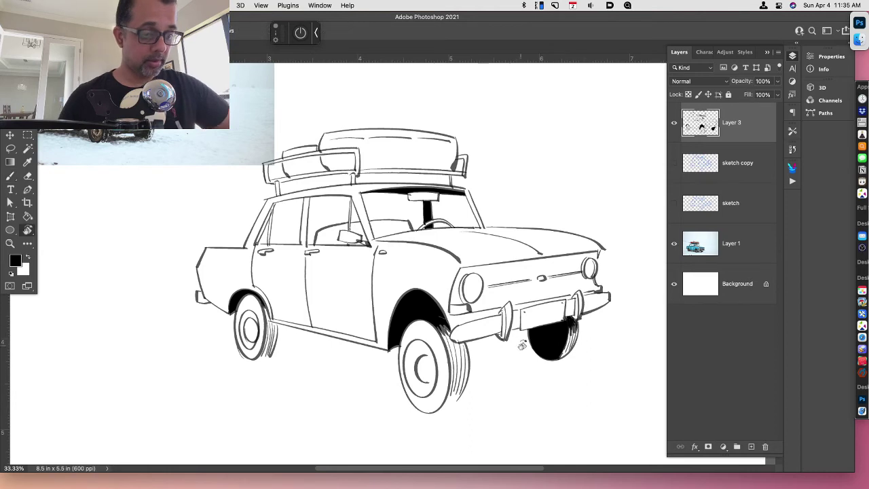
pyautogui.moveTo(346, 305); pyautogui.dragTo(313, 321)
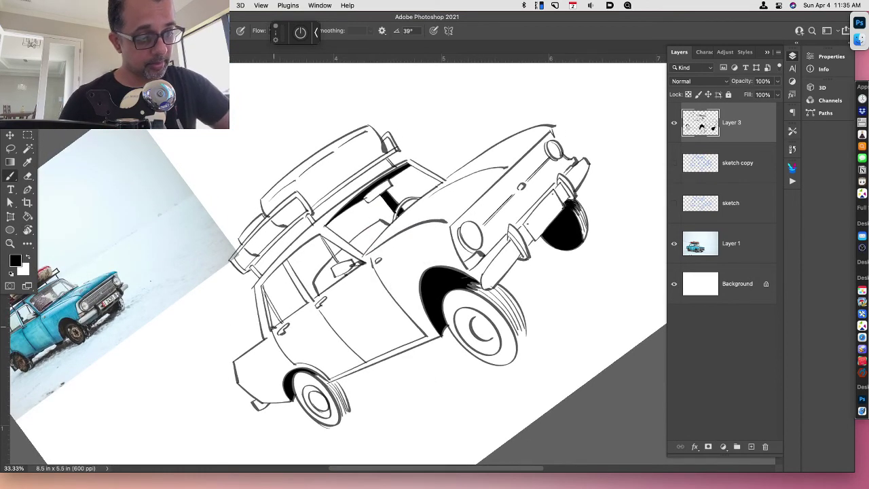
pyautogui.moveTo(299, 303)
pyautogui.mouseDown()
pyautogui.moveTo(282, 328)
pyautogui.moveTo(280, 318)
pyautogui.mouseUp()
pyautogui.hotkey('ctrl', 'z')
pyautogui.press('g')
pyautogui.click(295, 310)
# Try to fill the small gap at the rear corner of the rear door window's lower strip with black
pyautogui.click(277, 321)
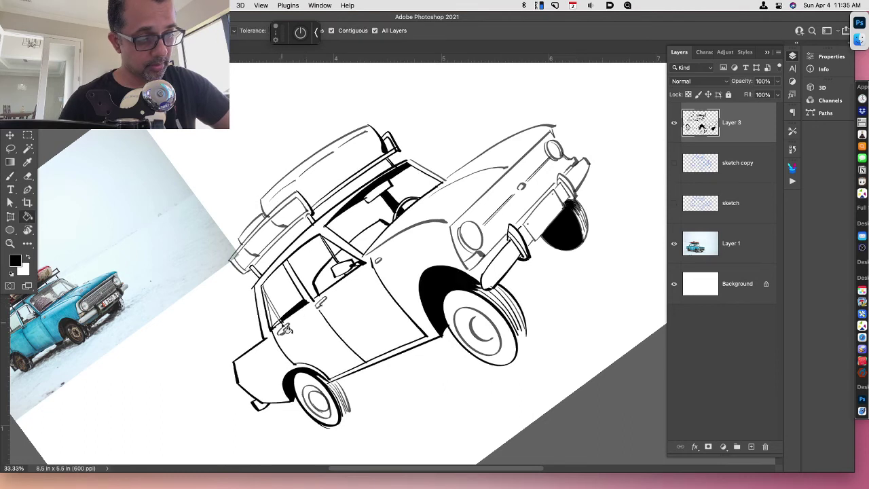
pyautogui.hotkey('ctrl', 'z')
pyautogui.click(277, 320)
pyautogui.hotkey('ctrl', 'z')
# Extend the black strip by brush to the rear corner of the rear door window, then restore the upright canvas view
pyautogui.press('b')
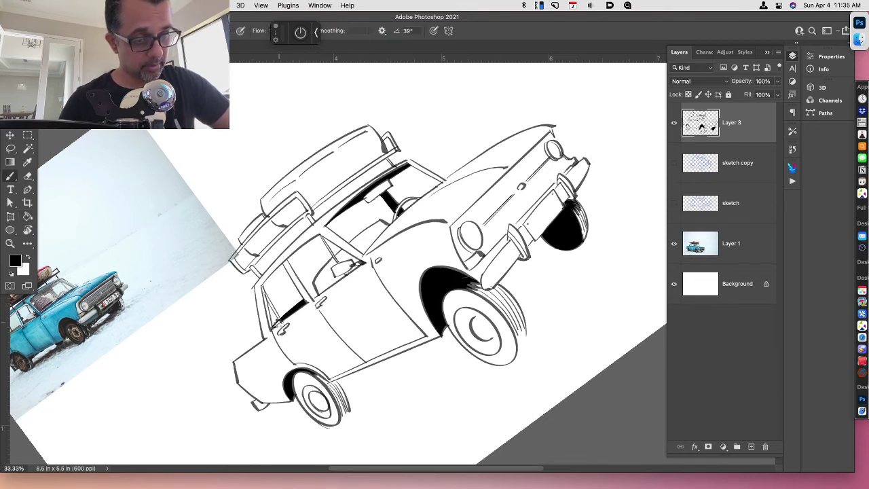
pyautogui.press('r')
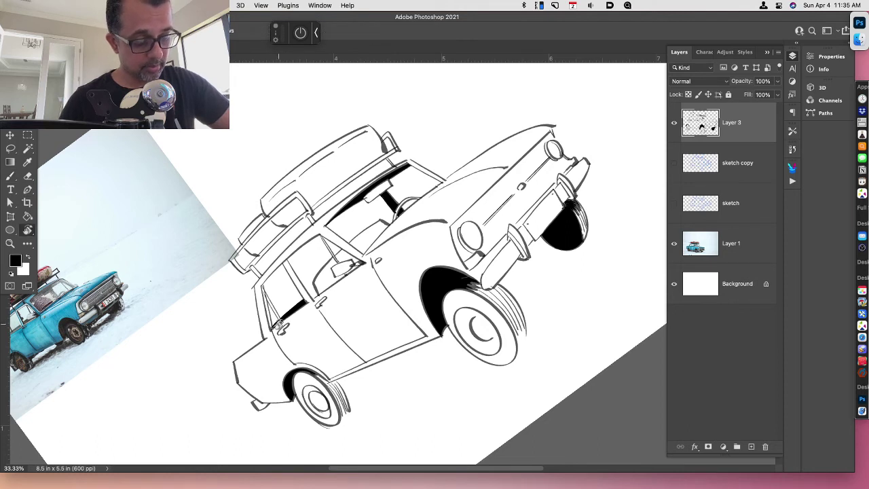
pyautogui.press('g')
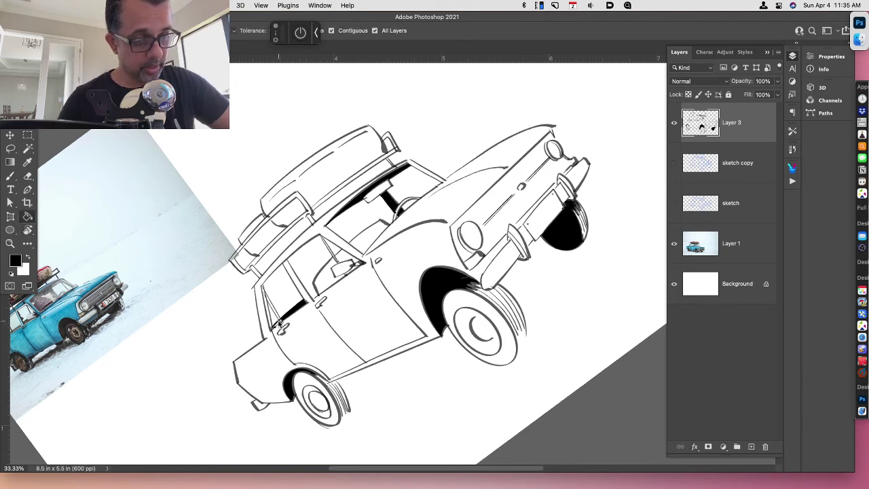
pyautogui.press('b')
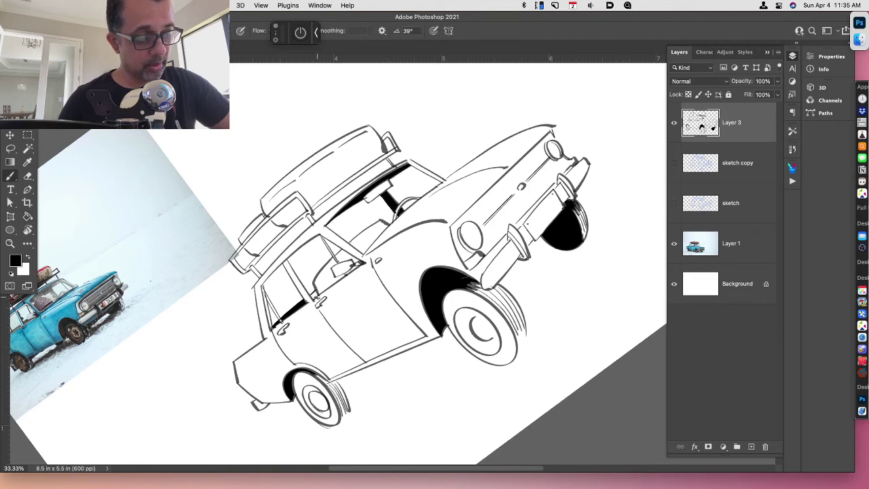
pyautogui.press('Escape')
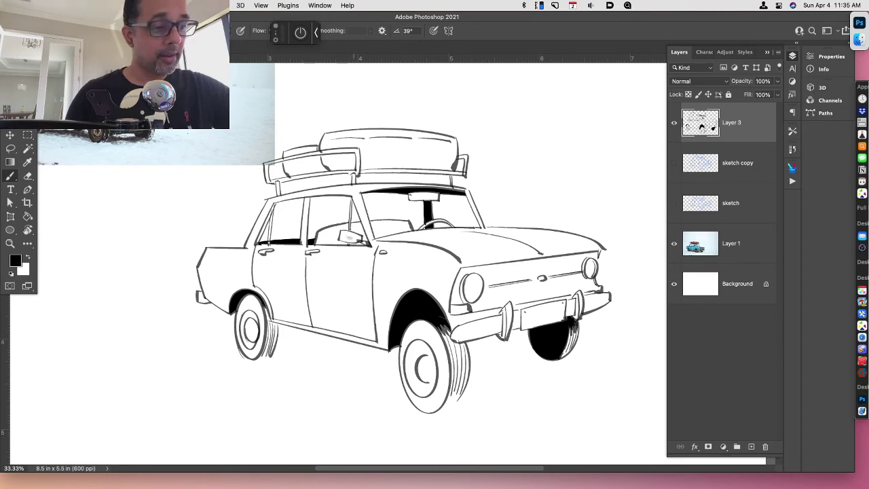
# Paint a small black reflection on the side mirror and thicken the roof rack's far front post
pyautogui.click(345, 236)
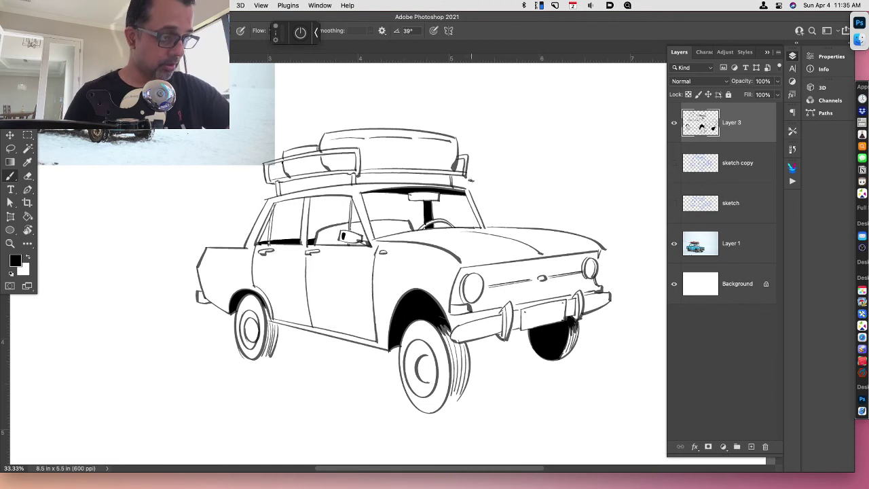
pyautogui.press('l')
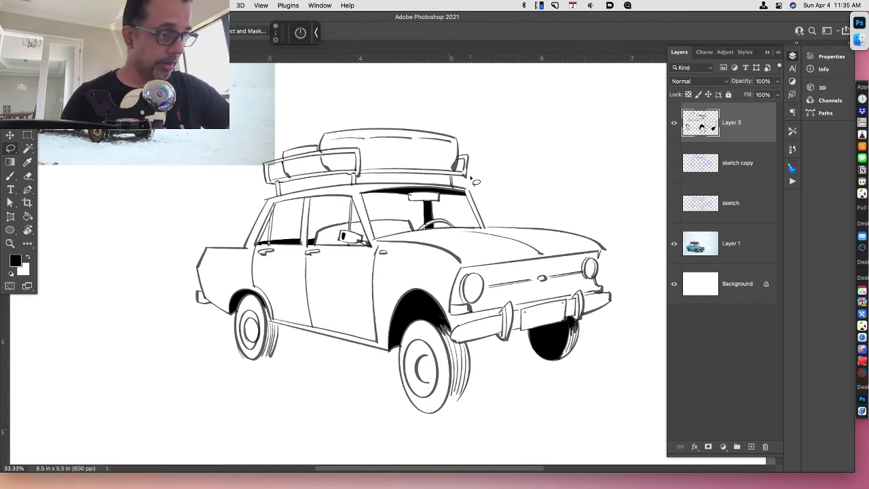
pyautogui.press('b')
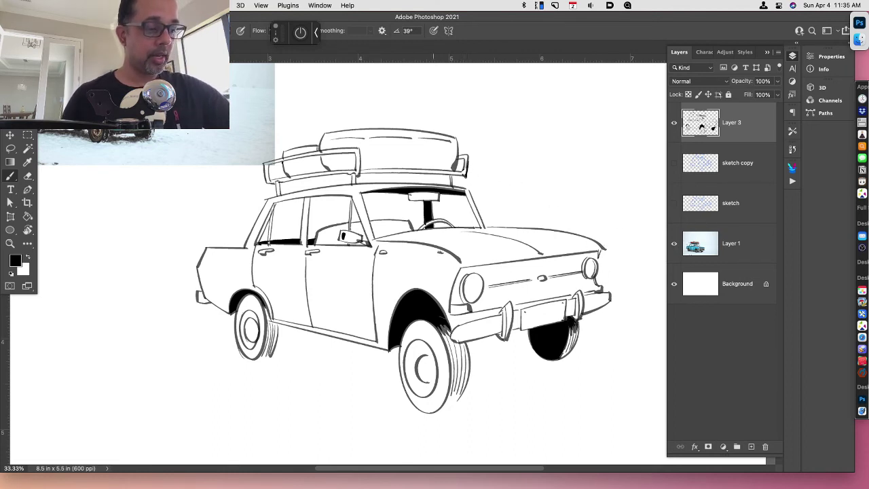
# Turn the drawing guides back on and switch from the ellipse guide to the curve guide
pyautogui.click(300, 33)
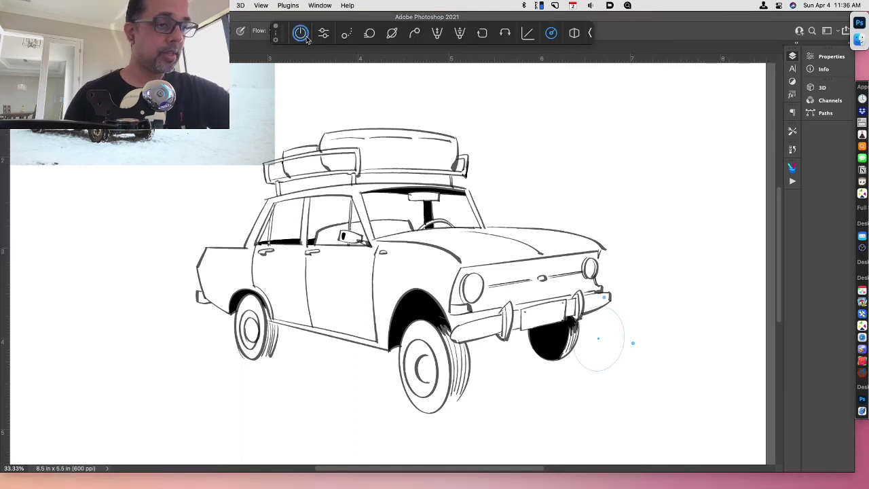
pyautogui.click(303, 35)
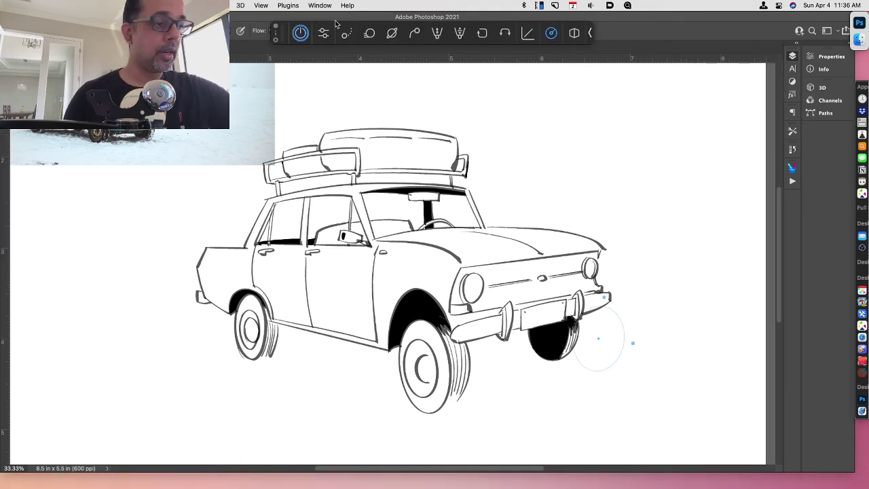
pyautogui.click(552, 34)
pyautogui.click(550, 62)
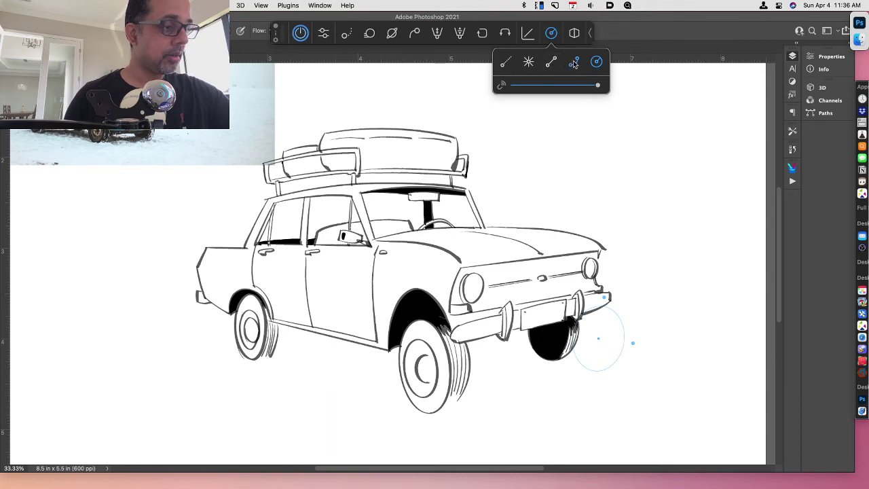
pyautogui.press('Tab')
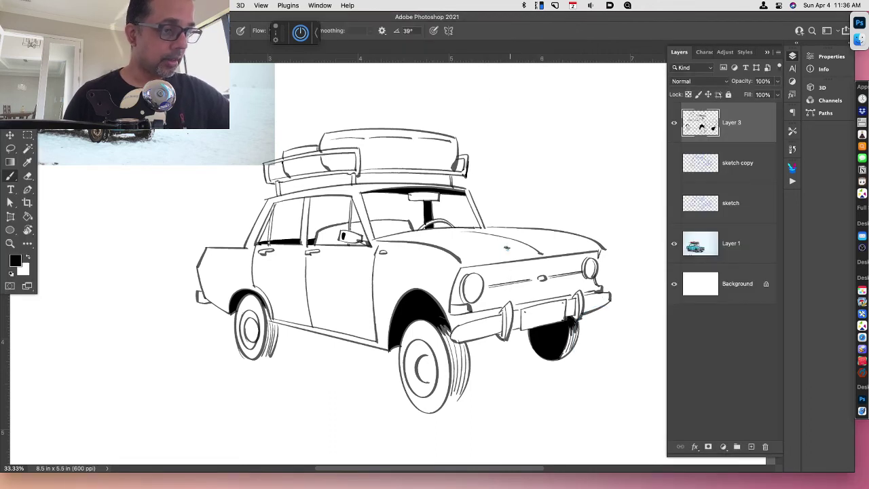
# Place the curve guide across the grille beside the near headlight, adjust its bend, and ink the grille's vertical edge
pyautogui.click(318, 34)
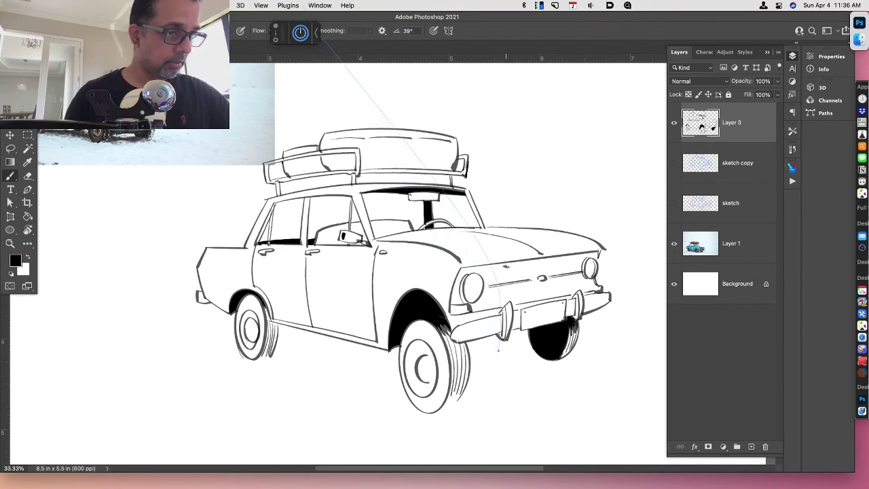
pyautogui.moveTo(325, 28); pyautogui.dragTo(476, 125)
pyautogui.moveTo(510, 349); pyautogui.dragTo(501, 364)
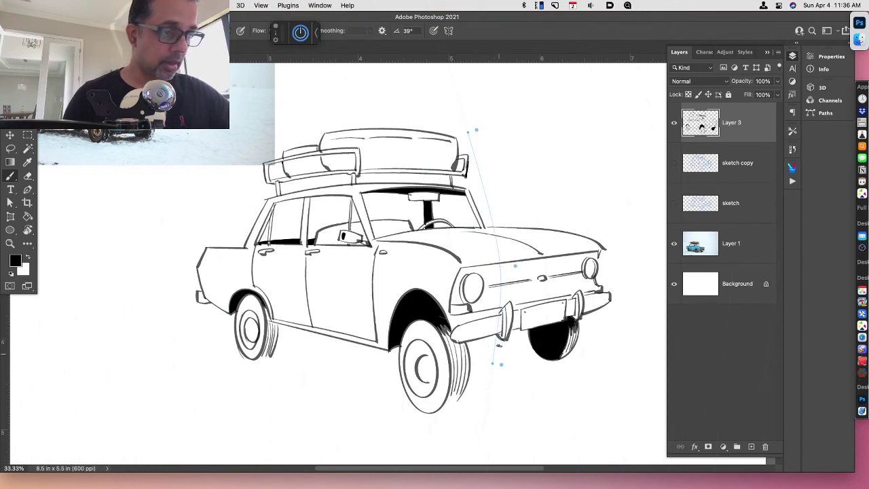
pyautogui.moveTo(476, 128); pyautogui.dragTo(473, 155)
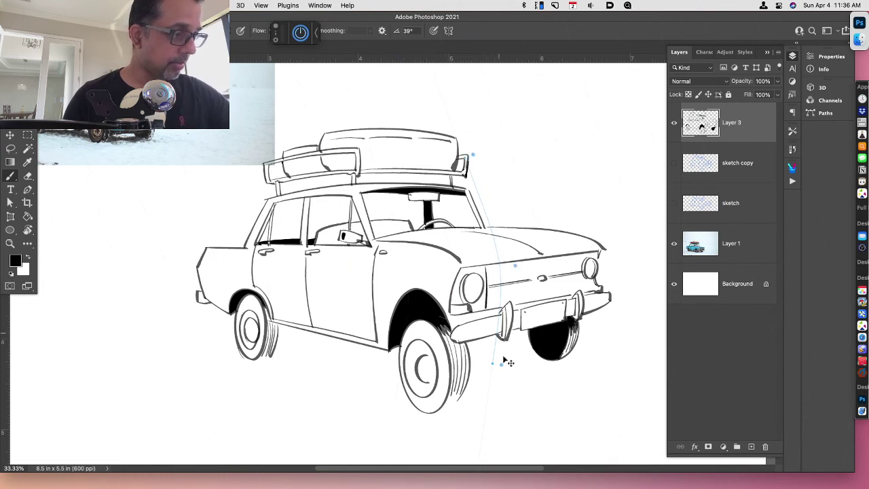
# Add a new layer and try inking the first vertical grille slats beside the near headlight along the curve guide
pyautogui.press('super+alt+shift+n')
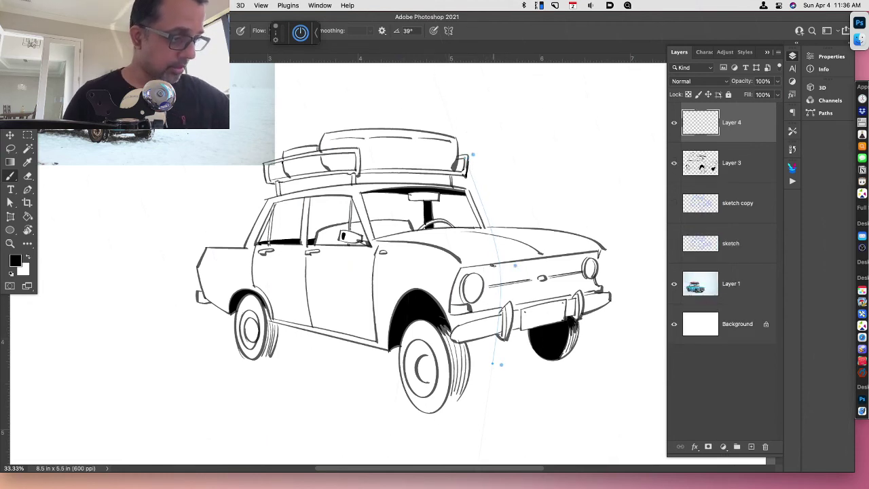
pyautogui.moveTo(493, 266); pyautogui.dragTo(498, 305)
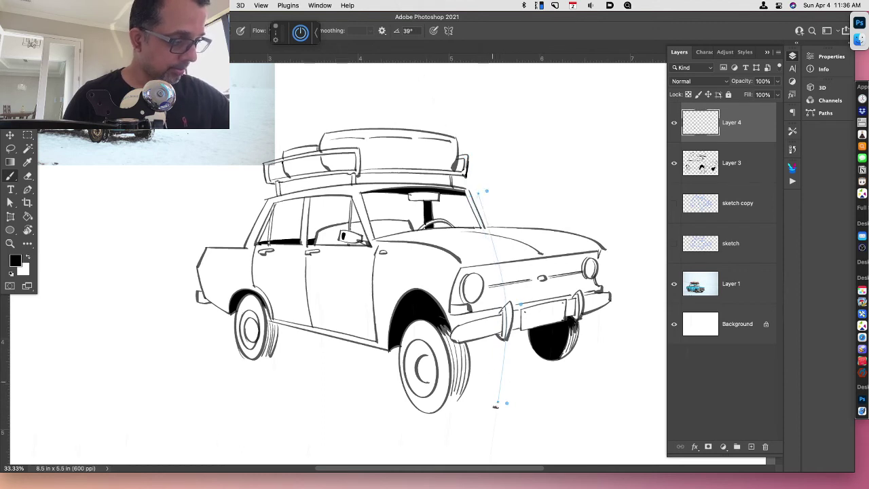
pyautogui.moveTo(498, 401); pyautogui.dragTo(489, 432)
pyautogui.moveTo(486, 192); pyautogui.dragTo(497, 180)
pyautogui.moveTo(487, 268); pyautogui.dragTo(492, 308)
pyautogui.press('super+z')
pyautogui.moveTo(501, 270)
pyautogui.mouseDown()
pyautogui.moveTo(504, 287)
pyautogui.moveTo(514, 253)
pyautogui.moveTo(507, 303)
pyautogui.moveTo(492, 305)
pyautogui.mouseUp()
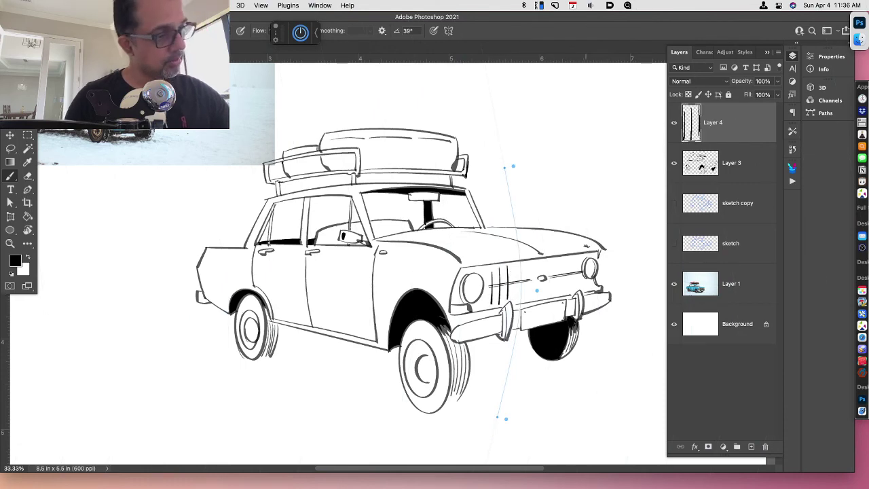
# Undo the trial grille slats beside the near headlight
pyautogui.press('super+z')
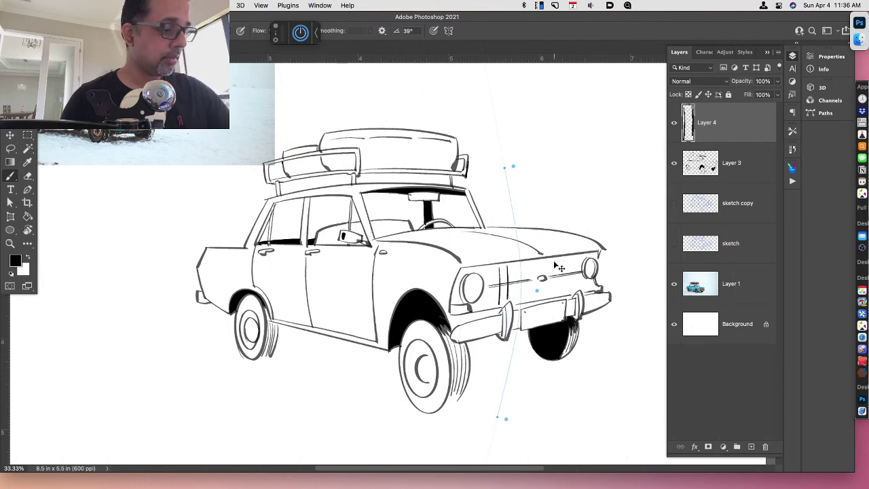
pyautogui.press('super+z')
pyautogui.press('super+z')
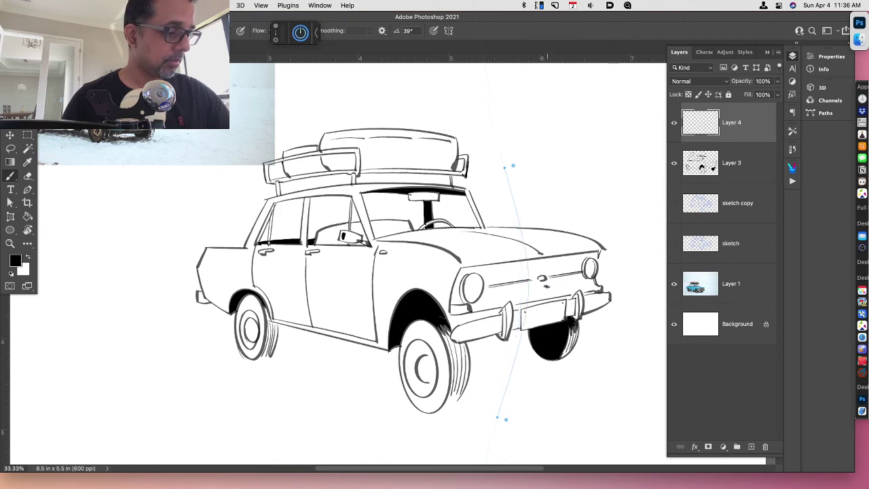
pyautogui.moveTo(490, 276); pyautogui.dragTo(491, 301)
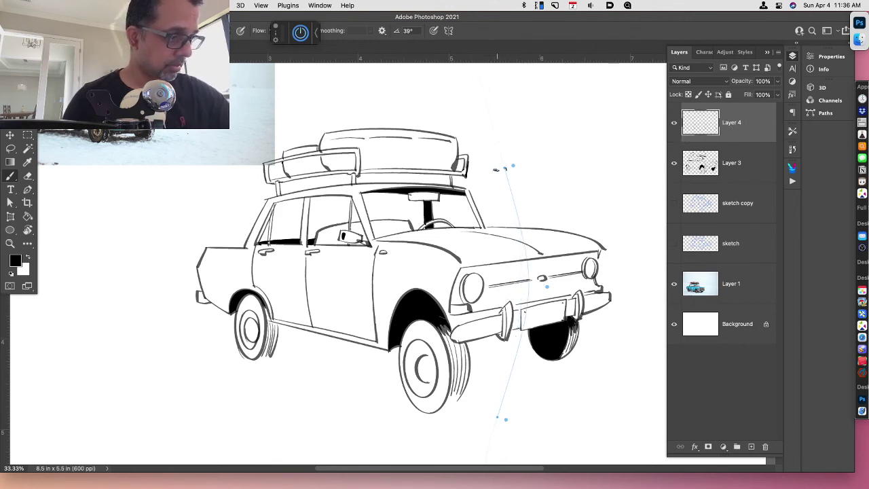
pyautogui.press('super+z')
# Reposition the curve guide at the grille's centre and ink vertical slats from the centre badge to the near headlight
pyautogui.moveTo(525, 268)
pyautogui.mouseDown()
pyautogui.moveTo(527, 290)
pyautogui.moveTo(531, 262)
pyautogui.moveTo(551, 289)
pyautogui.moveTo(564, 264)
pyautogui.mouseUp()
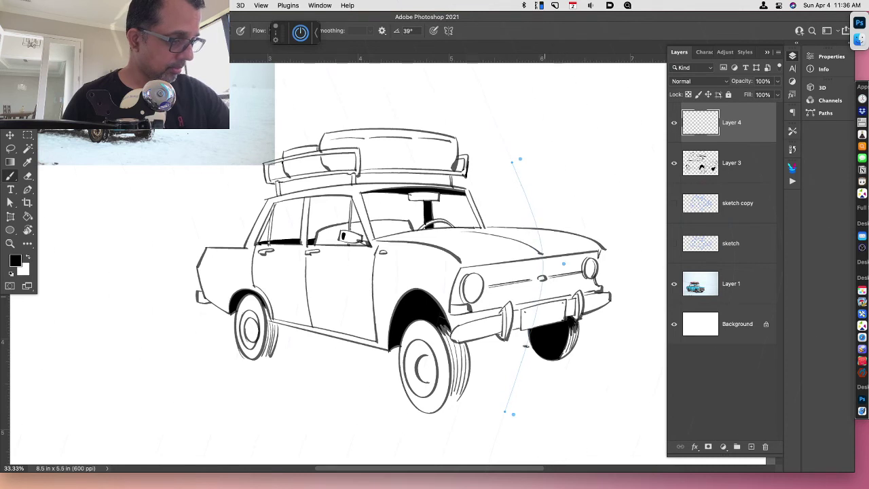
pyautogui.moveTo(514, 414); pyautogui.dragTo(526, 411)
pyautogui.moveTo(538, 266)
pyautogui.mouseDown()
pyautogui.moveTo(547, 276)
pyautogui.moveTo(543, 294)
pyautogui.moveTo(543, 269)
pyautogui.moveTo(543, 297)
pyautogui.mouseUp()
pyautogui.press('super+z')
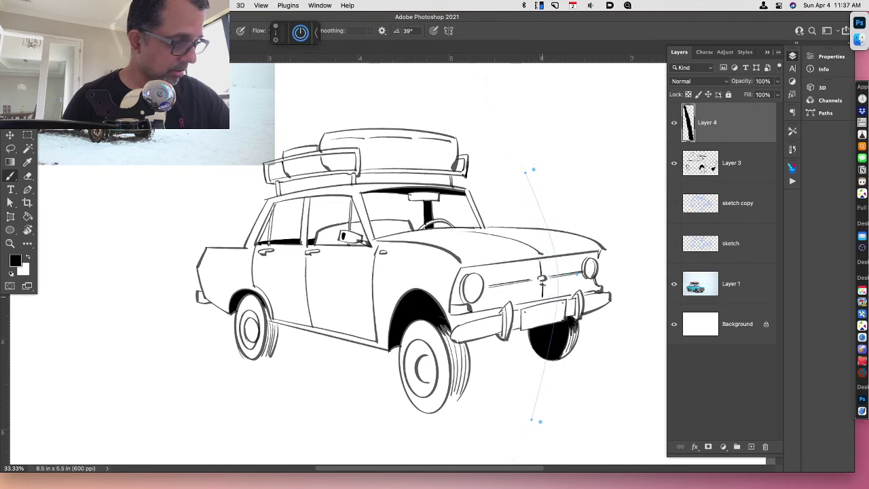
pyautogui.moveTo(531, 265)
pyautogui.mouseDown()
pyautogui.moveTo(530, 296)
pyautogui.moveTo(513, 300)
pyautogui.mouseUp()
pyautogui.moveTo(505, 269)
pyautogui.mouseDown()
pyautogui.moveTo(504, 302)
pyautogui.moveTo(495, 304)
pyautogui.mouseUp()
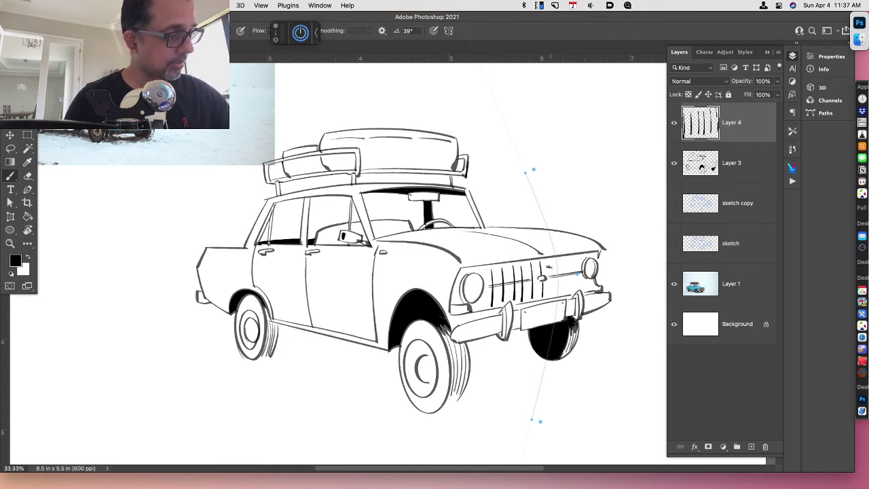
# Readjust the curve guide's ends and bend toward the far headlight and ink the remaining vertical slats on that half of the grille
pyautogui.moveTo(540, 421); pyautogui.dragTo(545, 452)
pyautogui.moveTo(581, 305); pyautogui.dragTo(578, 285)
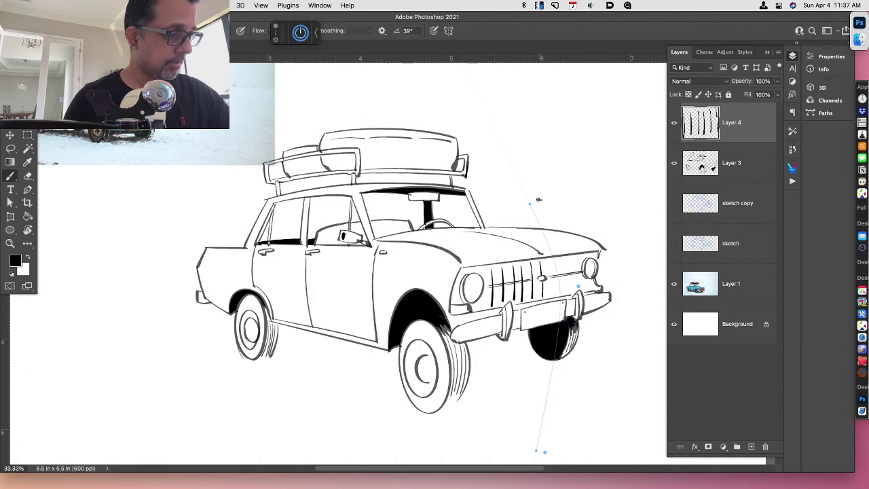
pyautogui.moveTo(540, 197); pyautogui.dragTo(548, 194)
pyautogui.moveTo(579, 288); pyautogui.dragTo(578, 278)
pyautogui.moveTo(554, 191); pyautogui.dragTo(564, 179)
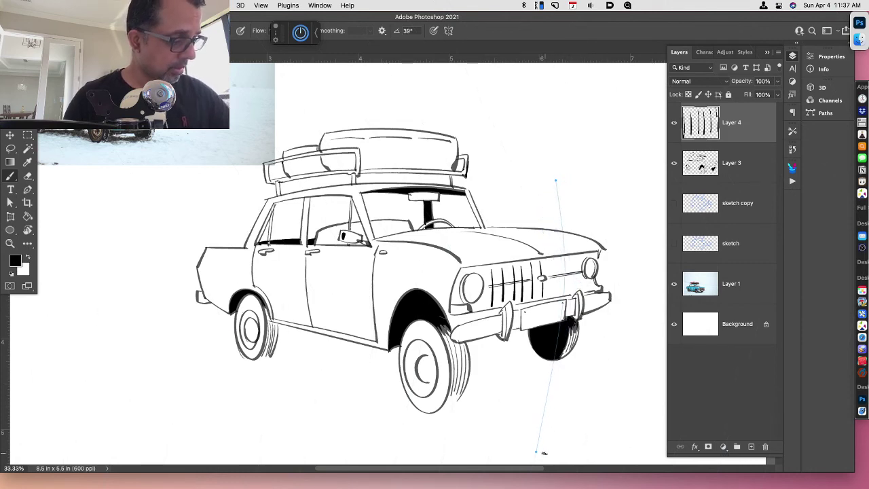
pyautogui.moveTo(545, 453); pyautogui.dragTo(569, 421)
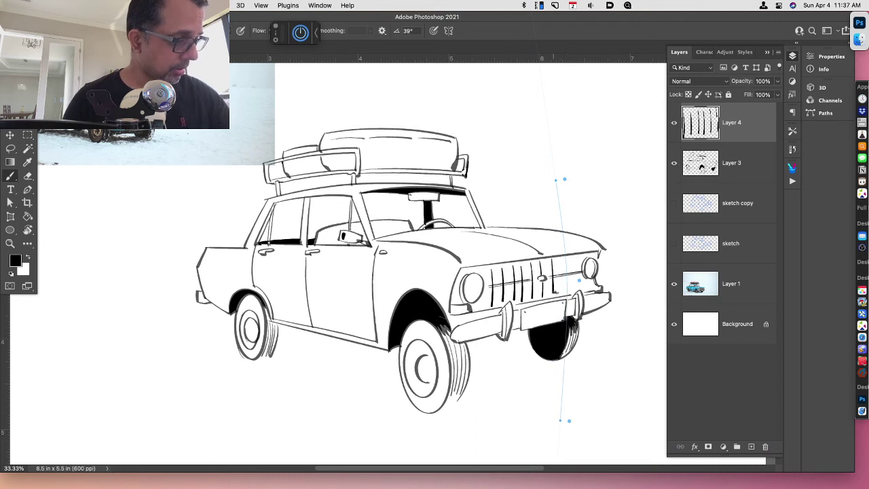
pyautogui.moveTo(581, 278)
pyautogui.mouseDown()
pyautogui.moveTo(550, 268)
pyautogui.moveTo(551, 294)
pyautogui.mouseUp()
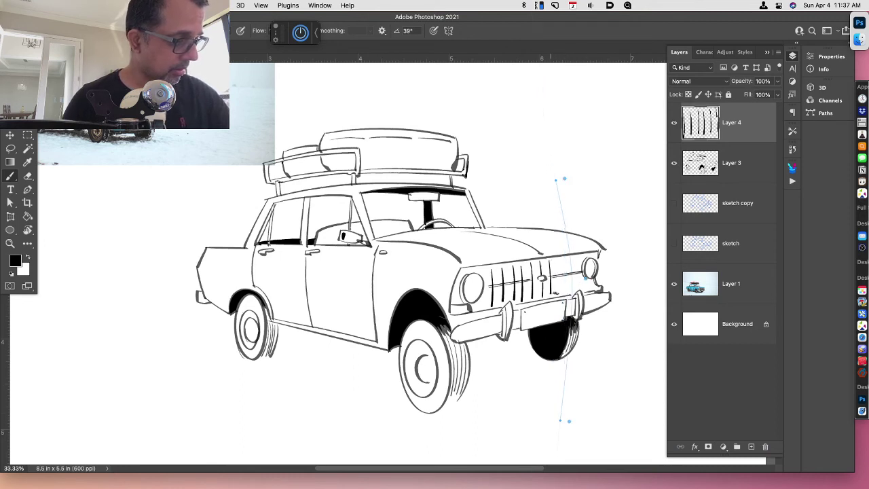
pyautogui.moveTo(565, 260)
pyautogui.mouseDown()
pyautogui.moveTo(561, 292)
pyautogui.moveTo(582, 270)
pyautogui.moveTo(580, 258)
pyautogui.moveTo(580, 288)
pyautogui.mouseUp()
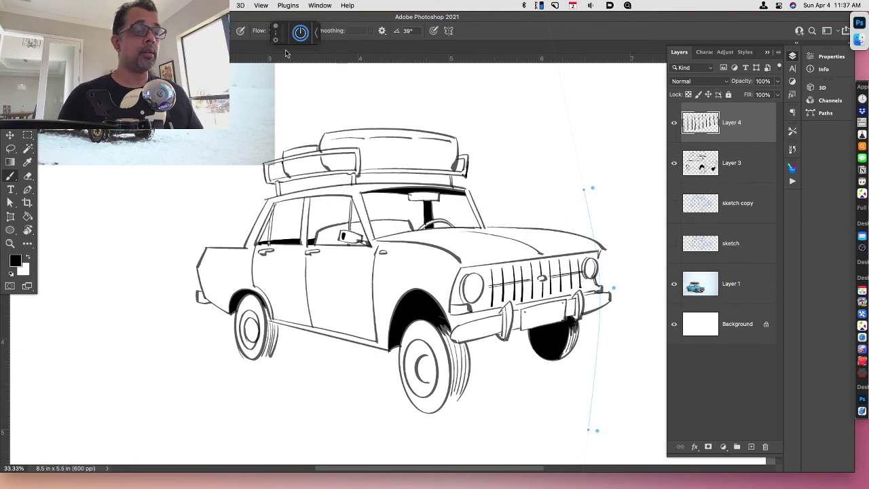
# Turn the drawing guides off and rotate the canvas view counter-clockwise
pyautogui.click(314, 32)
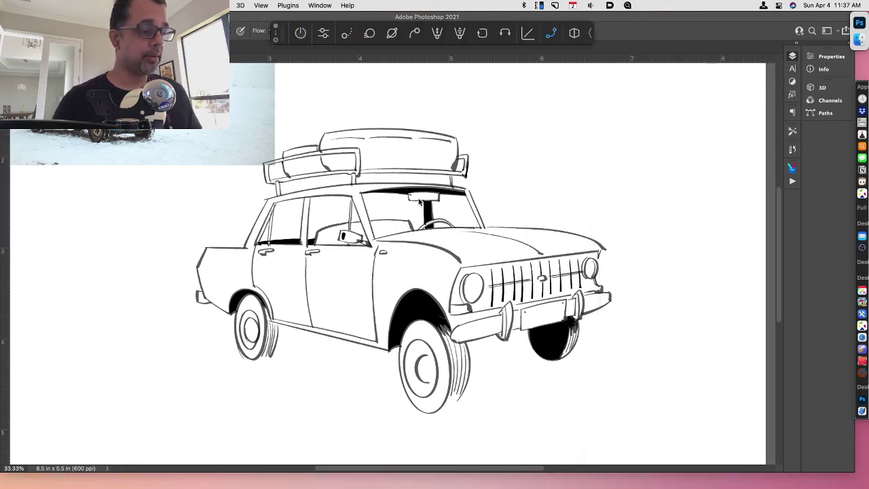
pyautogui.press('Tab')
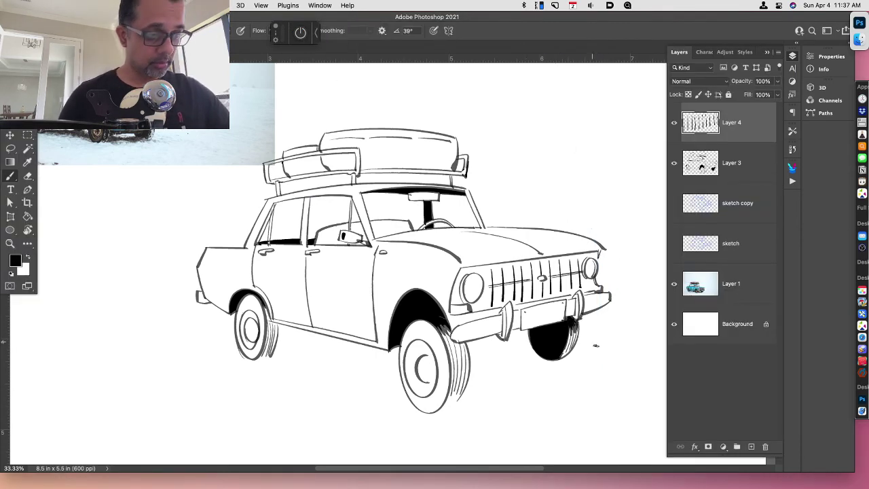
pyautogui.press('r')
pyautogui.moveTo(596, 346); pyautogui.dragTo(614, 226)
# Ink a thin freehand line along the hood's front edge and scatter small black specks over the body panels
pyautogui.moveTo(455, 229); pyautogui.dragTo(567, 154)
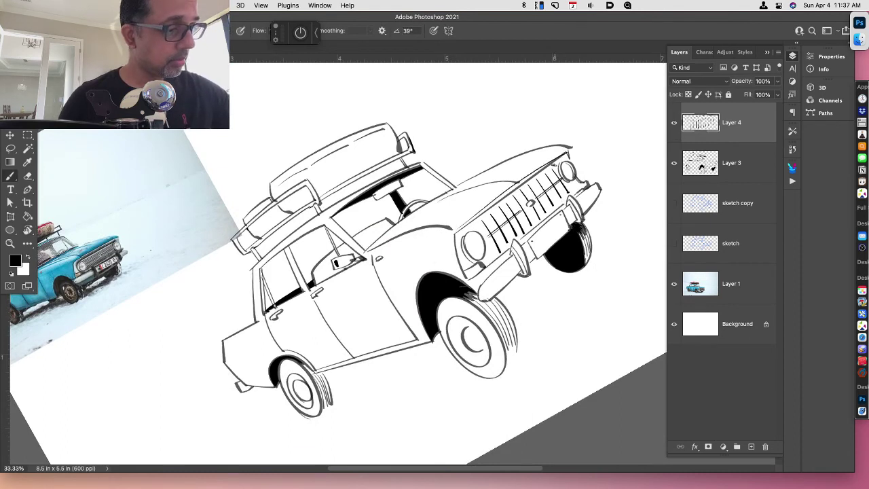
pyautogui.press('super+z')
pyautogui.moveTo(455, 229); pyautogui.dragTo(569, 146)
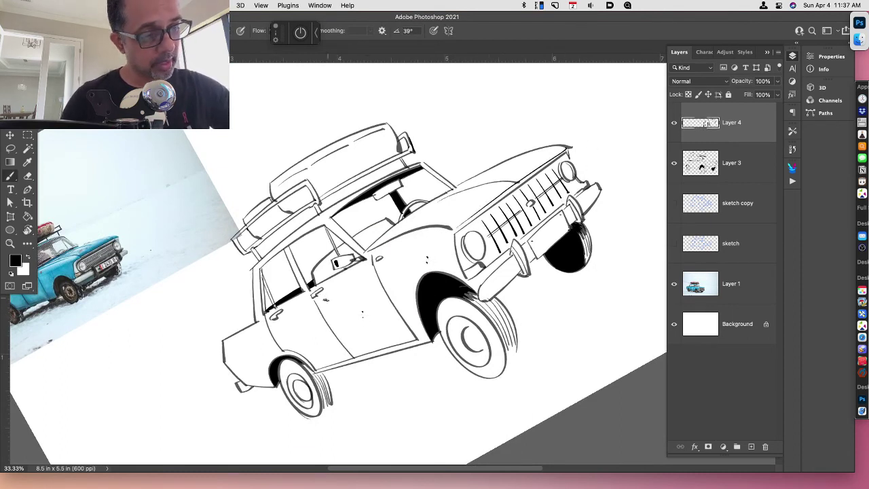
pyautogui.click(292, 335)
pyautogui.click(254, 345)
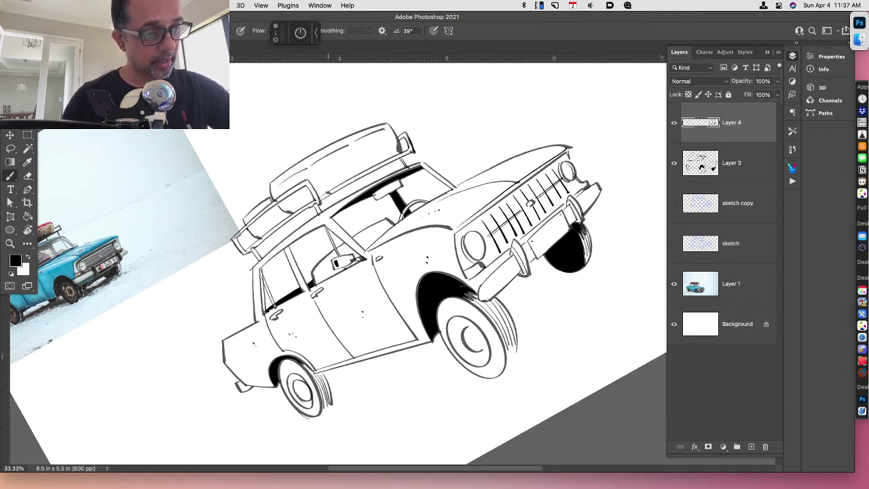
# Ink a row of jagged black strokes across the lower part of the large roof bag as a shadow edge
pyautogui.moveTo(322, 191)
pyautogui.mouseDown()
pyautogui.moveTo(317, 180)
pyautogui.moveTo(320, 187)
pyautogui.moveTo(395, 144)
pyautogui.moveTo(374, 151)
pyautogui.mouseUp()
pyautogui.click(339, 177)
pyautogui.moveTo(330, 170); pyautogui.dragTo(331, 181)
pyautogui.moveTo(319, 180); pyautogui.dragTo(320, 186)
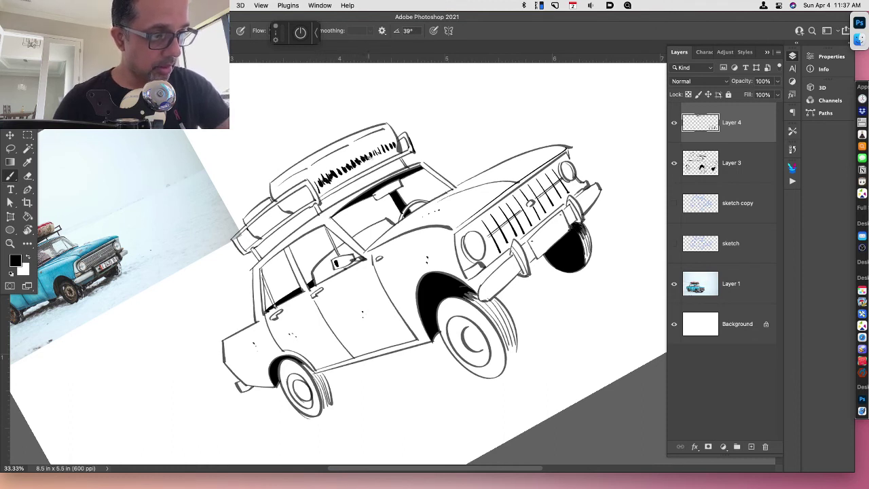
pyautogui.moveTo(375, 155); pyautogui.dragTo(396, 144)
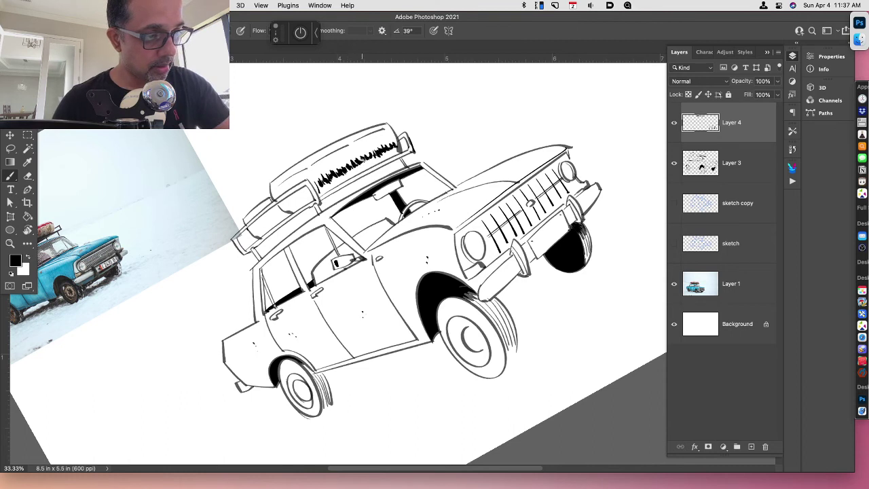
pyautogui.moveTo(316, 187); pyautogui.dragTo(315, 192)
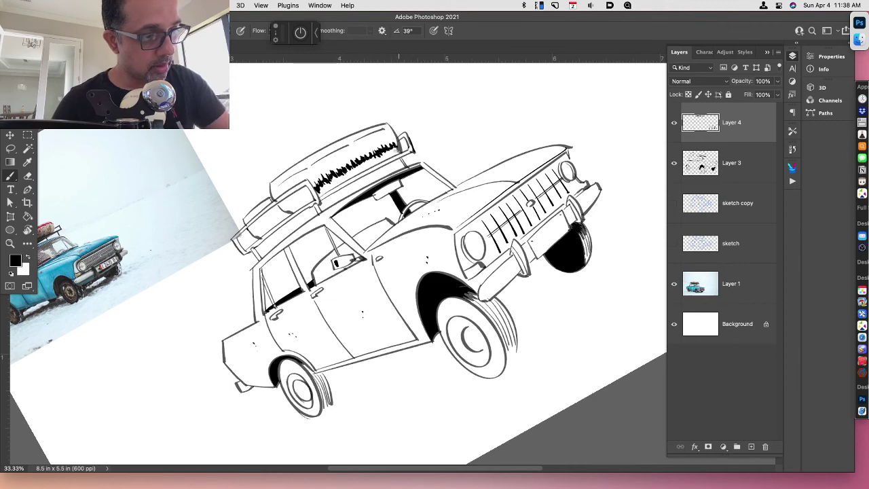
# Fill the area beneath the jagged shadow edge on the large roof bag with black
pyautogui.press('super+i')
pyautogui.press('super+z')
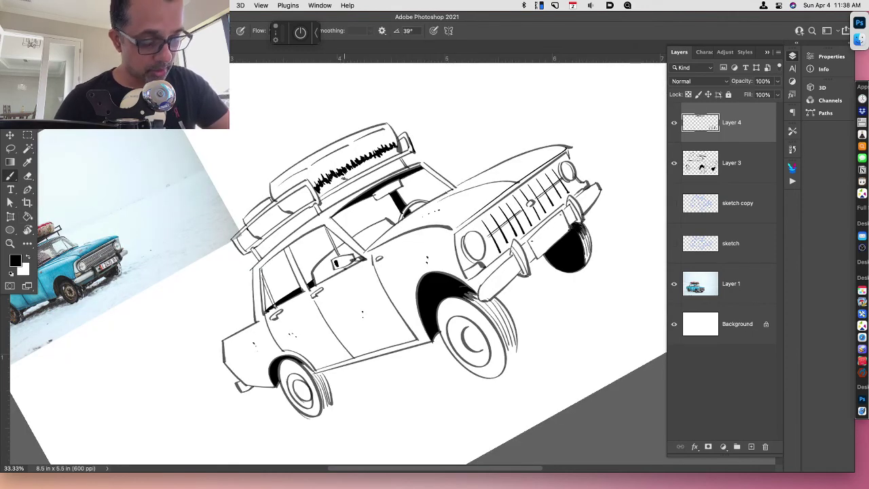
pyautogui.press('e')
pyautogui.press('g')
pyautogui.click(349, 180)
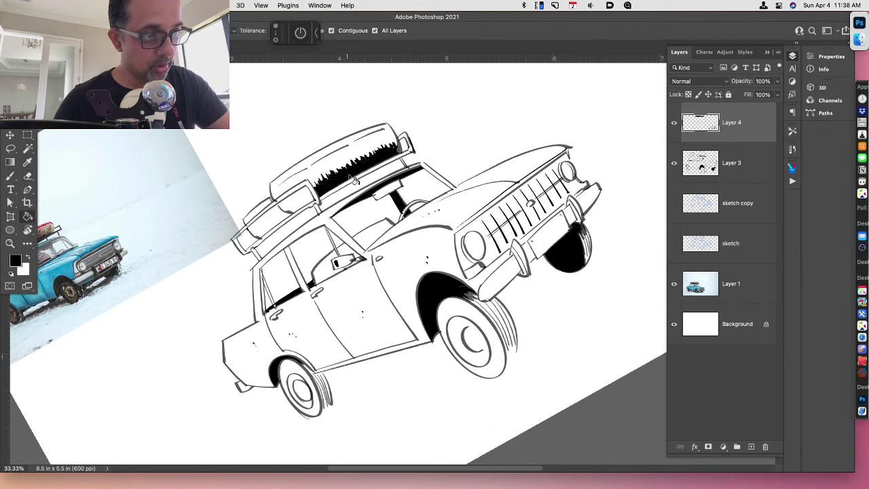
# Brush a jagged black shadow on the smaller rear roof bag and restore the upright canvas view
pyautogui.press('b')
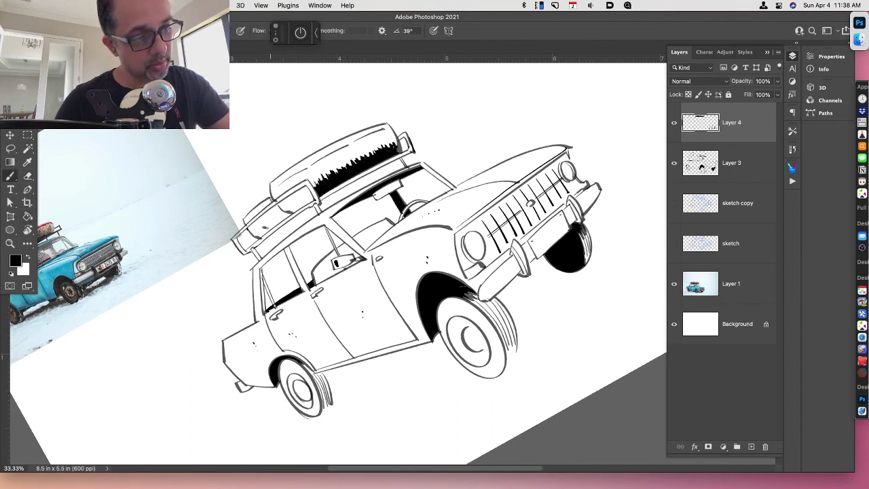
pyautogui.moveTo(266, 226); pyautogui.dragTo(293, 212)
pyautogui.press('Escape')
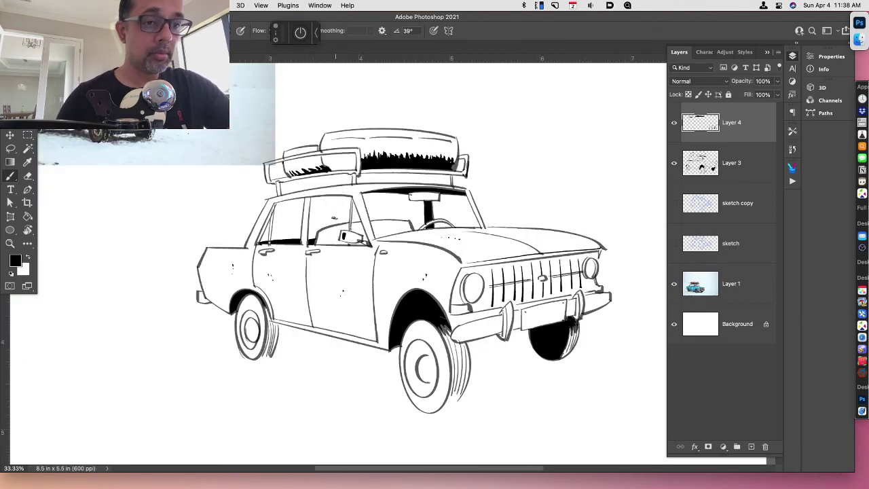
# Ink the seat edge in the front door window and paint black crescent shadows inside the rear and near front wheel rims
pyautogui.moveTo(328, 245); pyautogui.dragTo(321, 232)
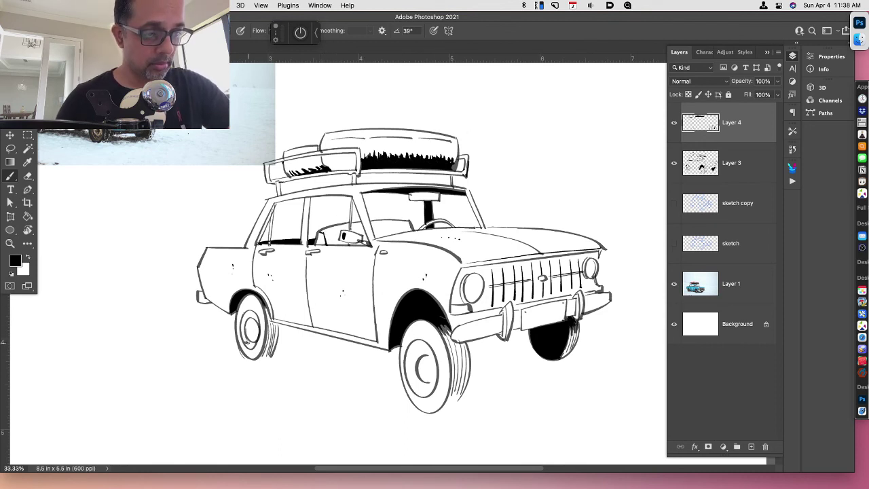
pyautogui.moveTo(245, 343); pyautogui.dragTo(243, 315)
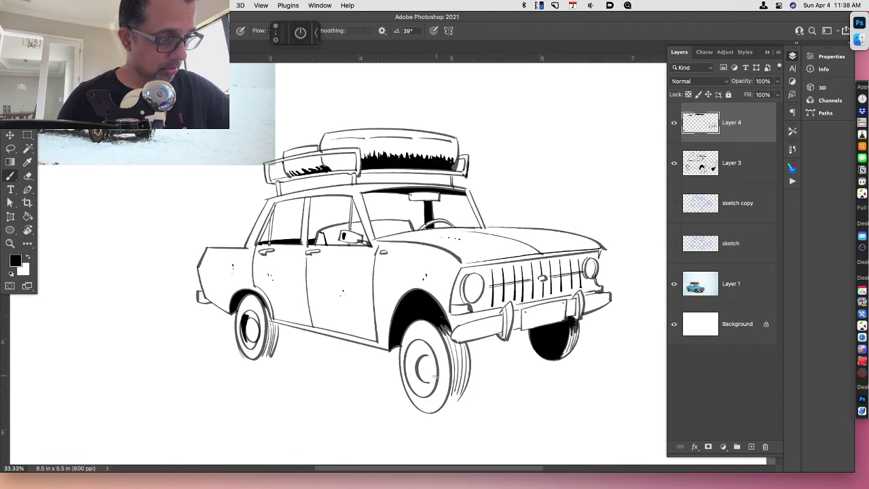
pyautogui.moveTo(420, 372)
pyautogui.mouseDown()
pyautogui.moveTo(436, 378)
pyautogui.moveTo(412, 340)
pyautogui.mouseUp()
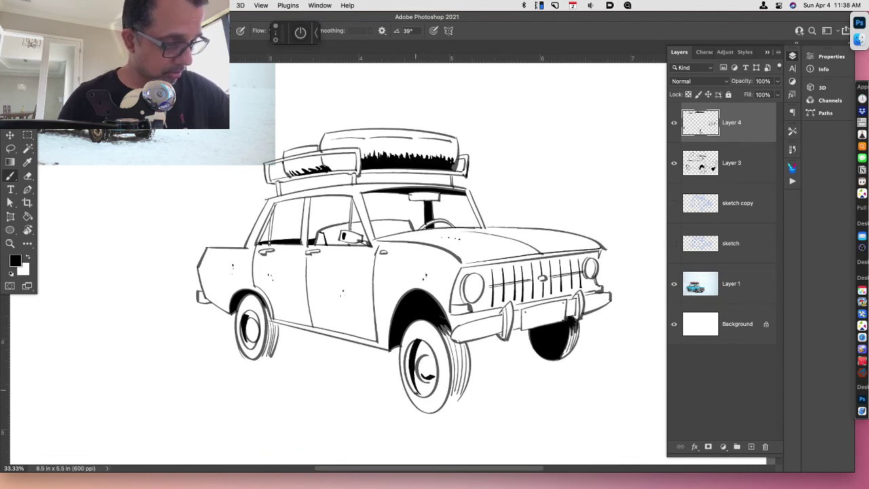
pyautogui.press('super+z')
pyautogui.moveTo(419, 391)
pyautogui.mouseDown()
pyautogui.moveTo(411, 340)
pyautogui.moveTo(425, 395)
pyautogui.mouseUp()
pyautogui.press('super+z')
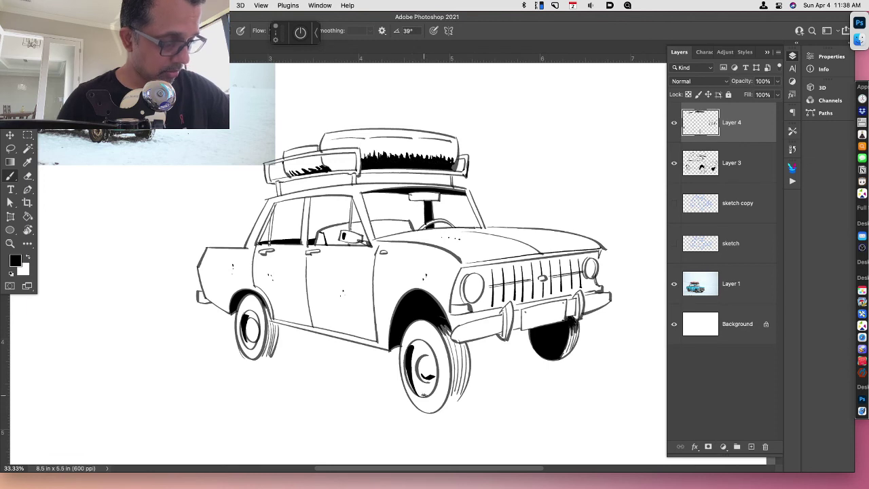
# Add dark strokes to the far front tire, shade both bumper guards black, and darken the edge beside the far headlight
pyautogui.moveTo(571, 323); pyautogui.dragTo(570, 345)
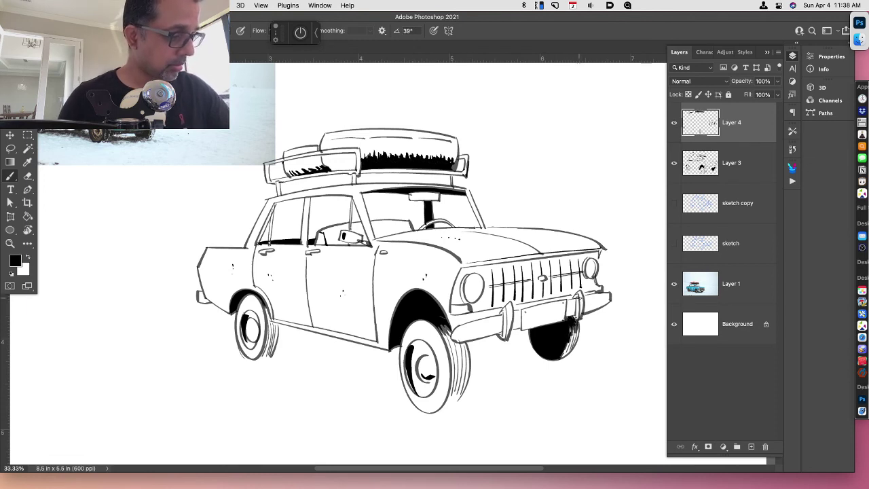
pyautogui.moveTo(578, 297); pyautogui.dragTo(577, 319)
pyautogui.moveTo(504, 312); pyautogui.dragTo(504, 339)
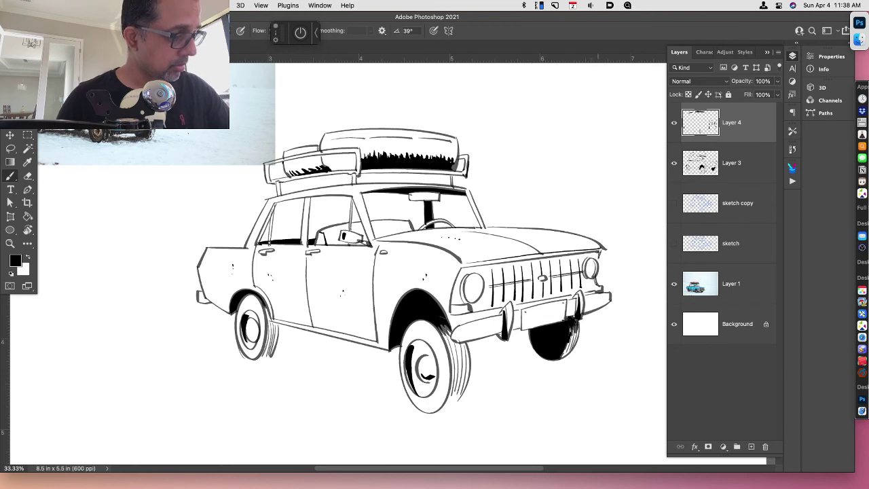
pyautogui.moveTo(599, 252); pyautogui.dragTo(593, 284)
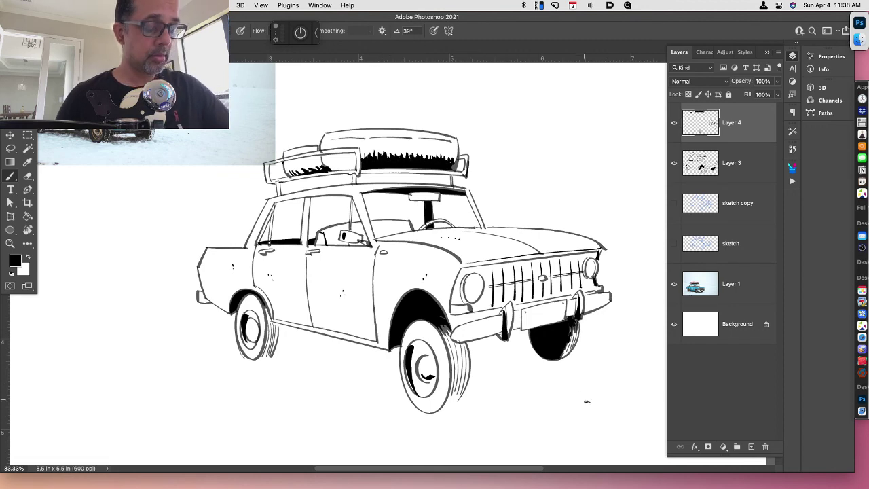
# Merge Layer 3 and Layer 4 into a single ink layer and touch up the rear wheel with the brush
pyautogui.press('super+minus')
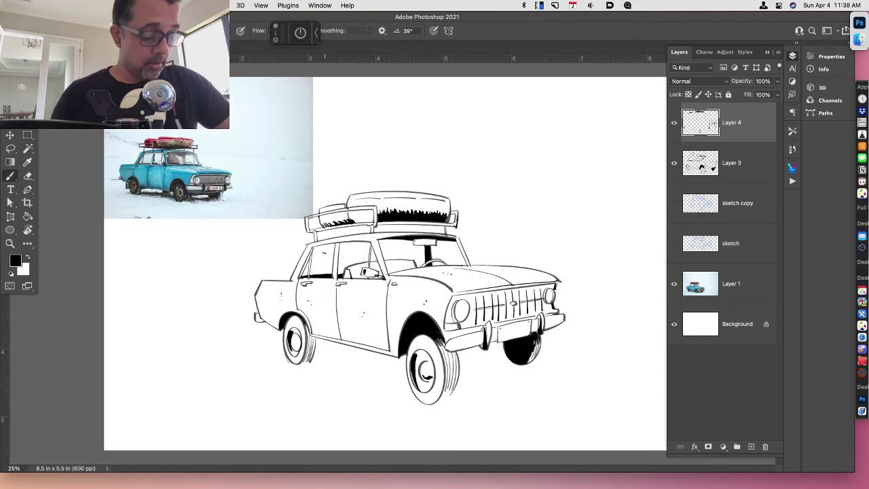
pyautogui.press('l')
pyautogui.press('super+x')
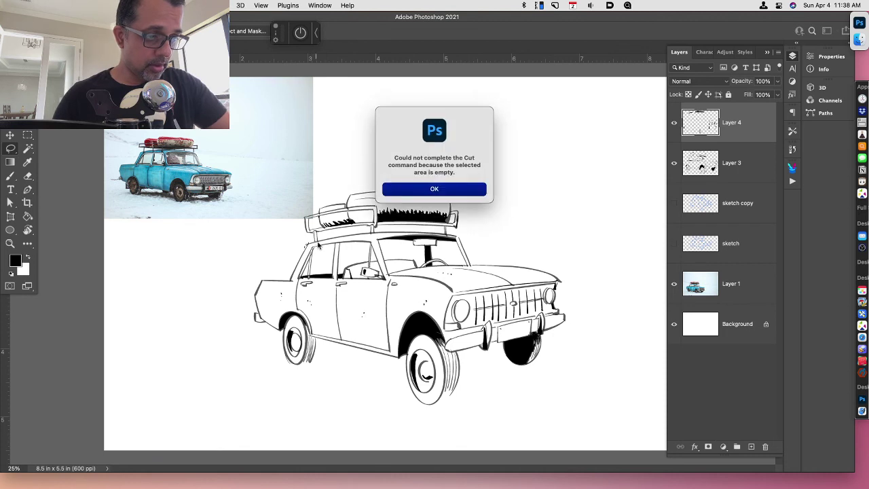
pyautogui.click(402, 185)
pyautogui.click(742, 165)
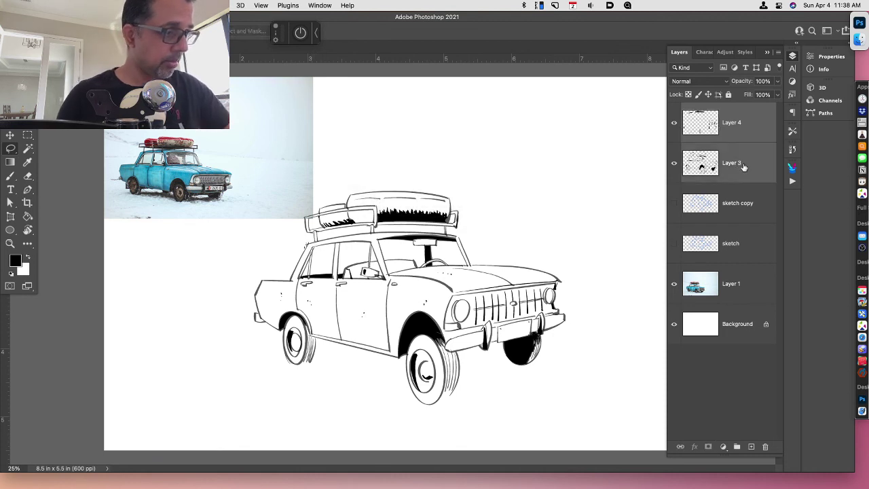
pyautogui.press('super+e')
pyautogui.press('b')
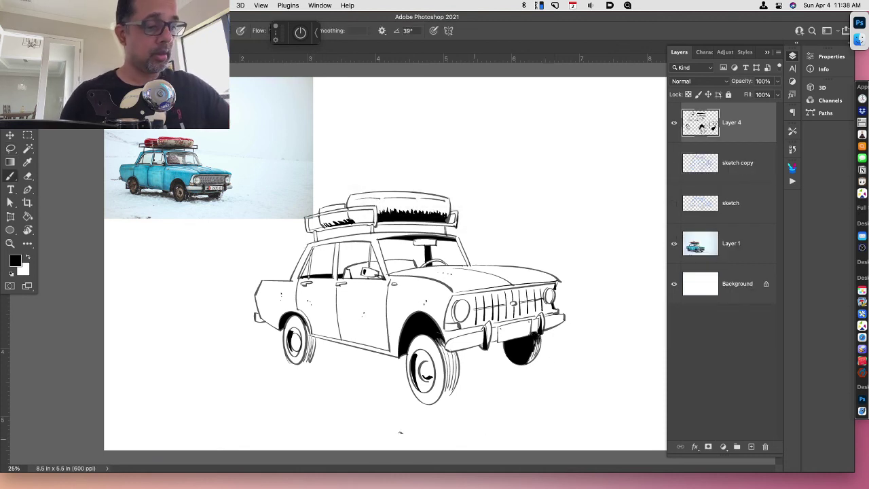
pyautogui.moveTo(305, 327); pyautogui.dragTo(308, 338)
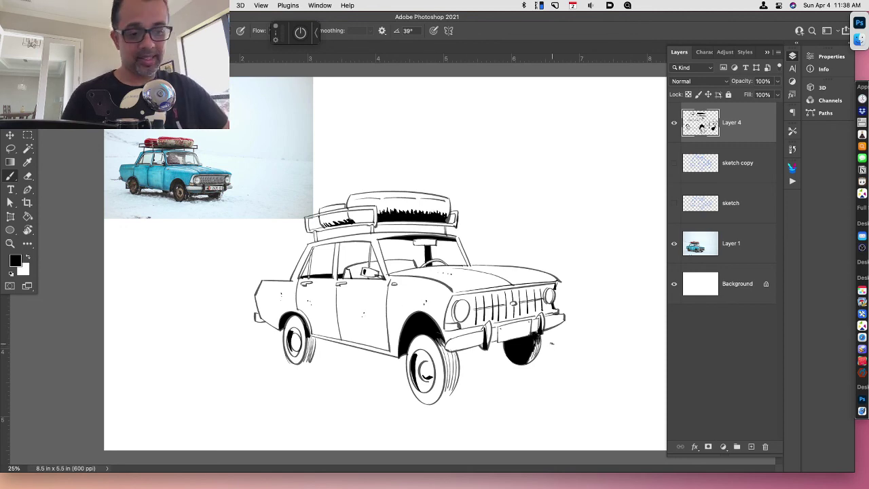
# Ink a thin body line along the car's side from the tail across both doors, and shade inside the headlights
pyautogui.press('r')
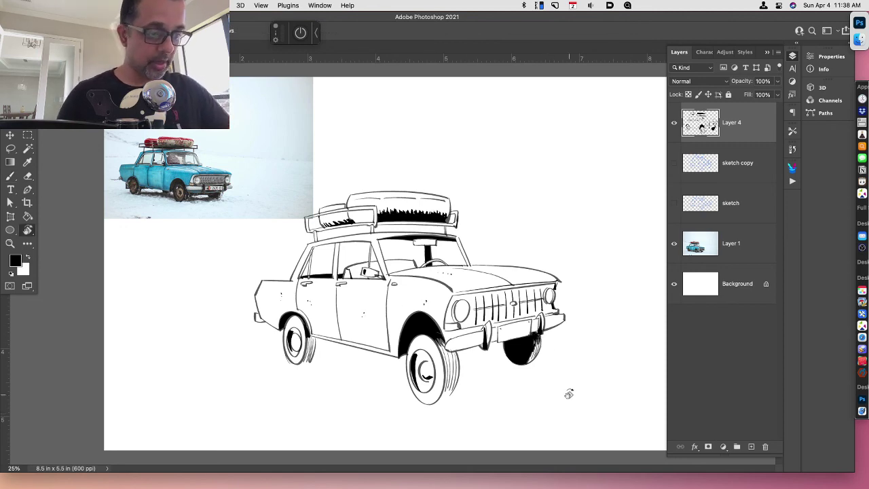
pyautogui.moveTo(568, 391); pyautogui.dragTo(574, 192)
pyautogui.moveTo(333, 384); pyautogui.dragTo(346, 363)
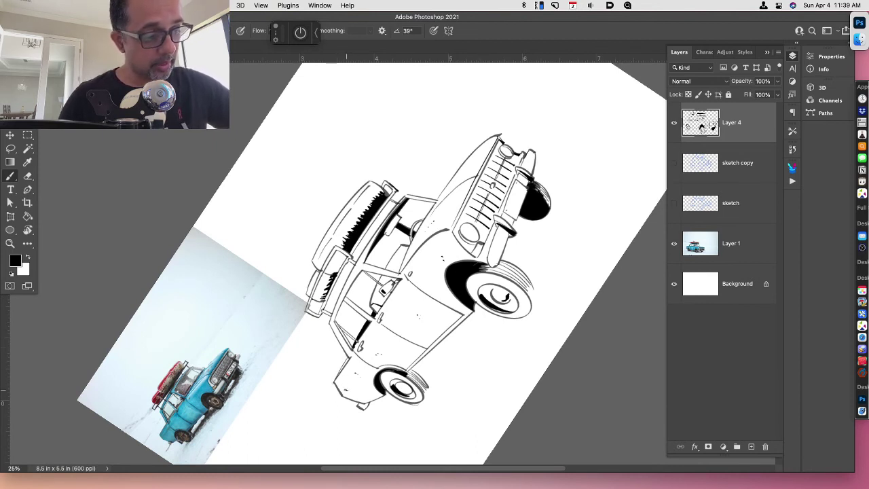
pyautogui.moveTo(343, 396); pyautogui.dragTo(448, 252)
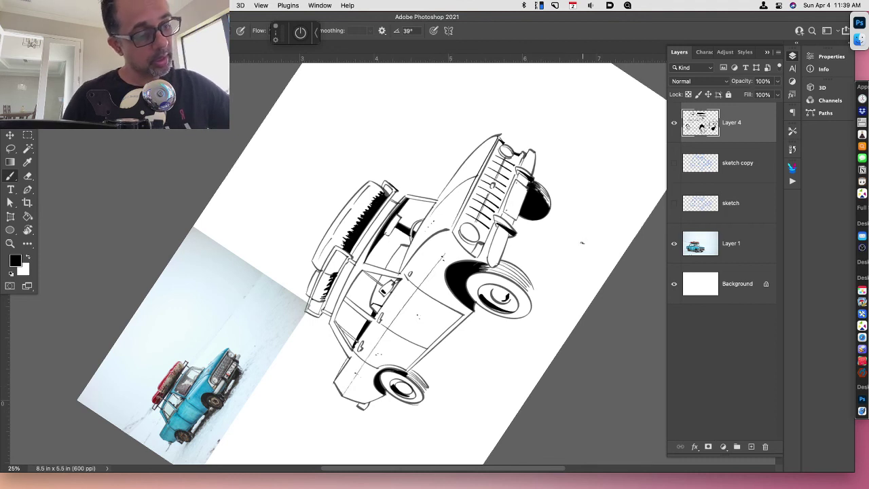
pyautogui.press('super+z')
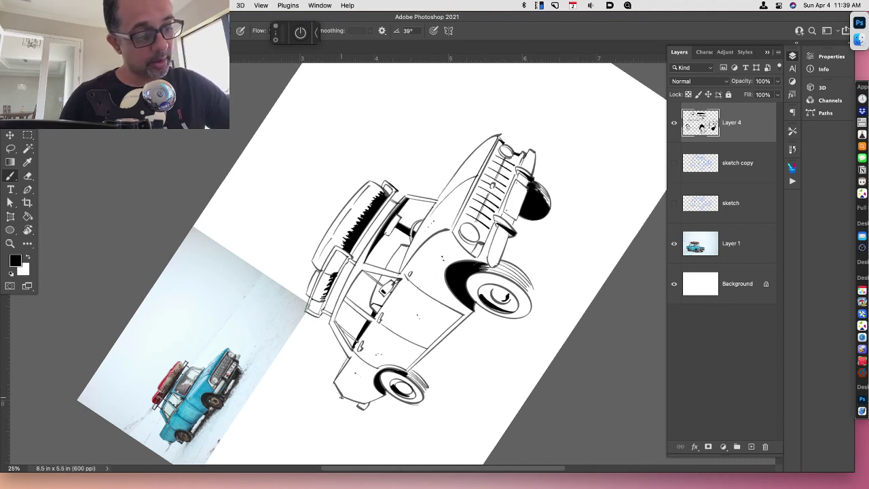
pyautogui.moveTo(341, 399); pyautogui.dragTo(433, 273)
pyautogui.press('super+z')
pyautogui.moveTo(343, 395); pyautogui.dragTo(446, 272)
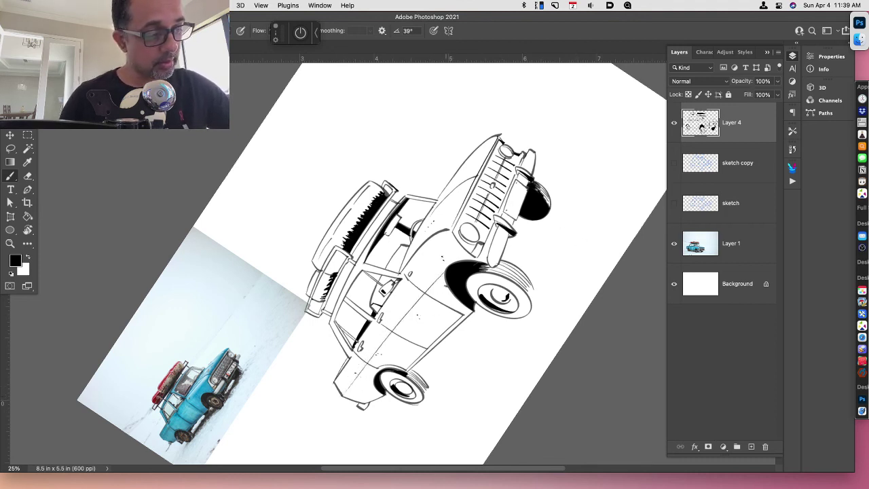
pyautogui.press('super+z')
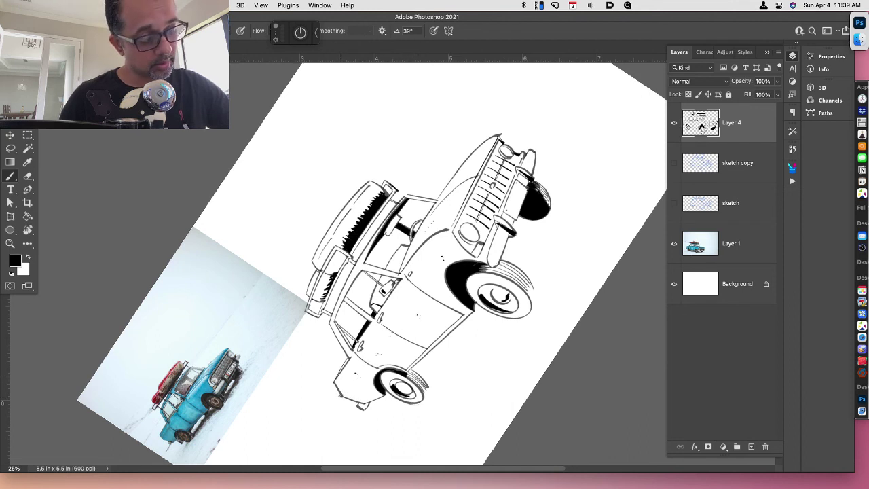
pyautogui.moveTo(346, 386); pyautogui.dragTo(435, 274)
pyautogui.press('Escape')
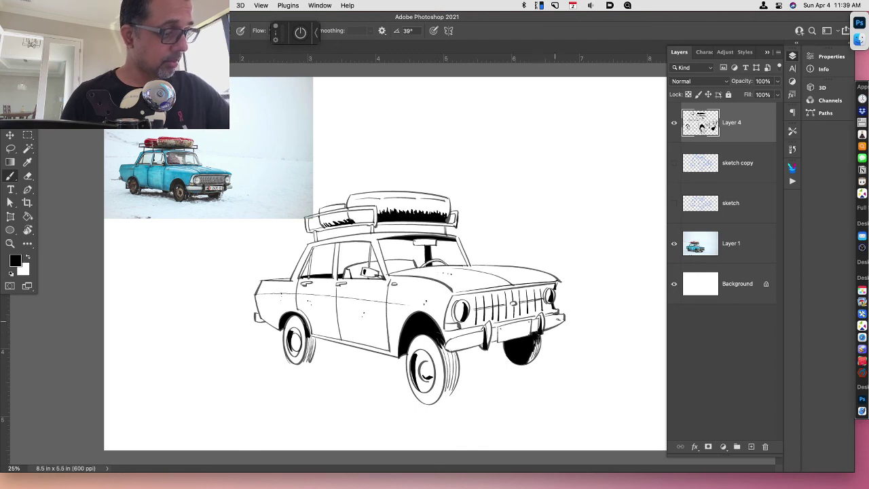
# Extend the jagged black shadow on the smaller roof bag and thicken the pillar between the side windows
pyautogui.press('r')
pyautogui.moveTo(549, 397); pyautogui.dragTo(581, 340)
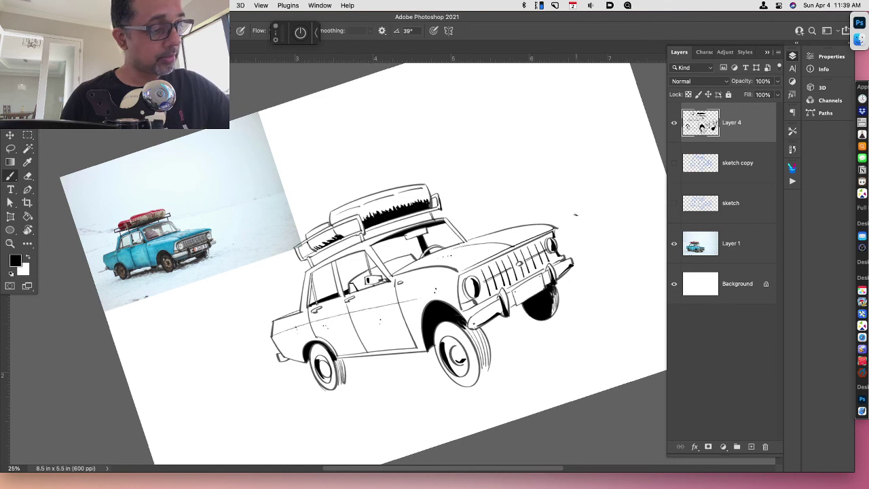
pyautogui.moveTo(340, 233)
pyautogui.mouseDown()
pyautogui.moveTo(357, 232)
pyautogui.moveTo(356, 224)
pyautogui.mouseUp()
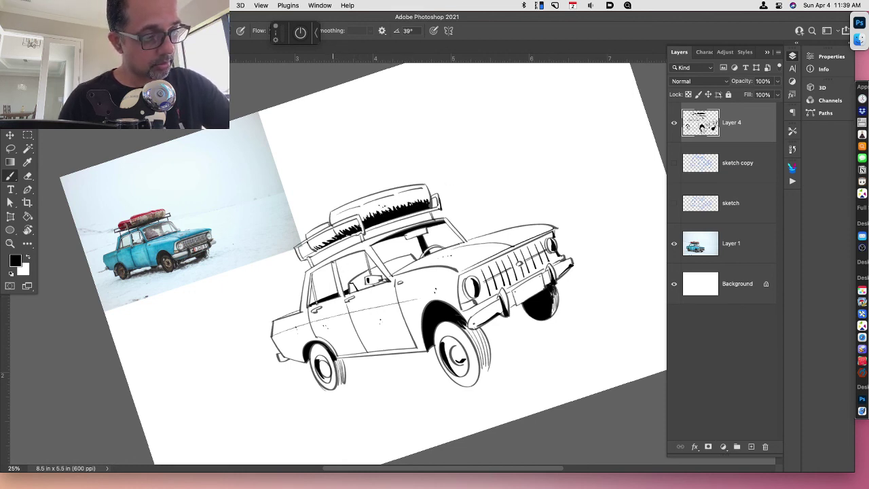
pyautogui.moveTo(332, 263); pyautogui.dragTo(337, 288)
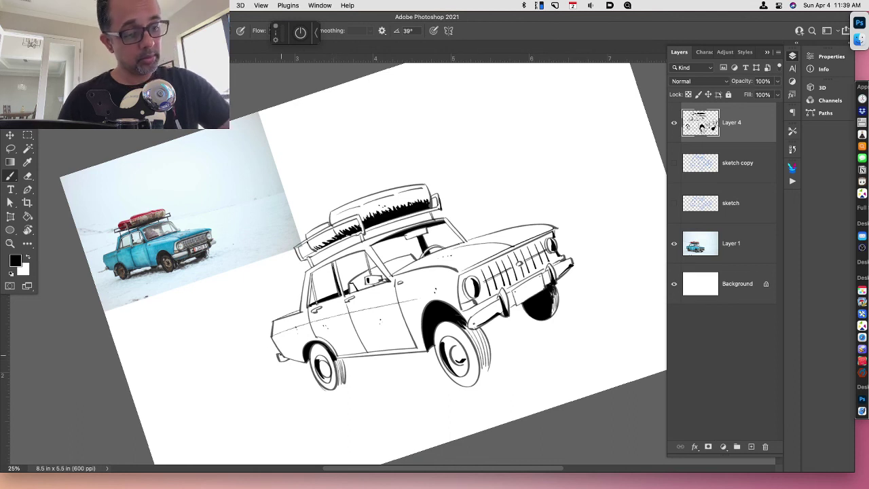
# Darken the rear bumper end and rear wheel rim, and add small ink specks on the ground beside the near-side wheels
pyautogui.moveTo(280, 355); pyautogui.dragTo(331, 377)
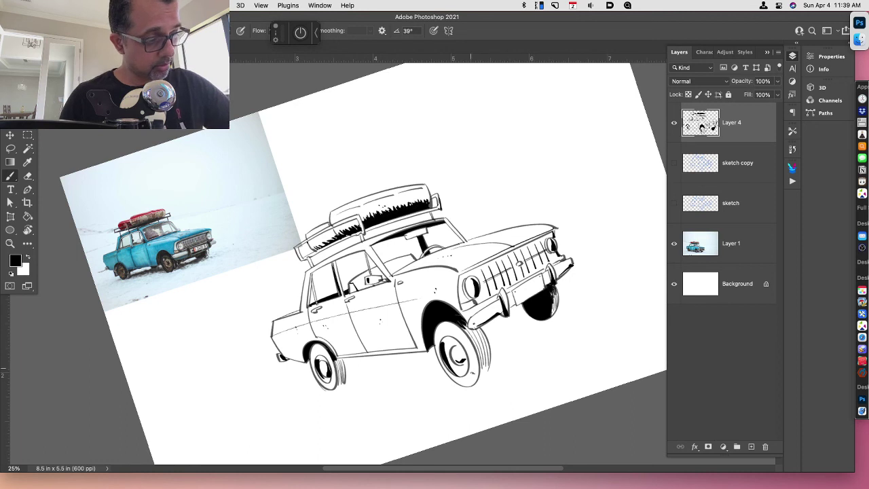
pyautogui.click(298, 378)
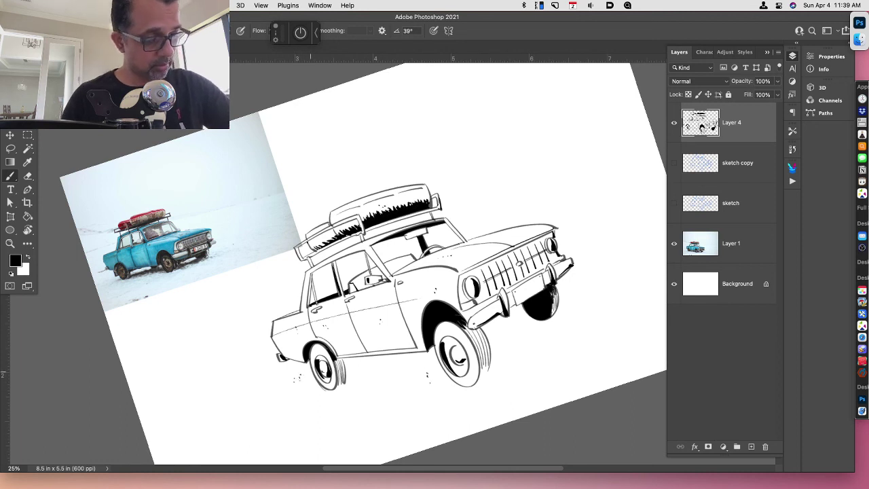
pyautogui.press('Escape')
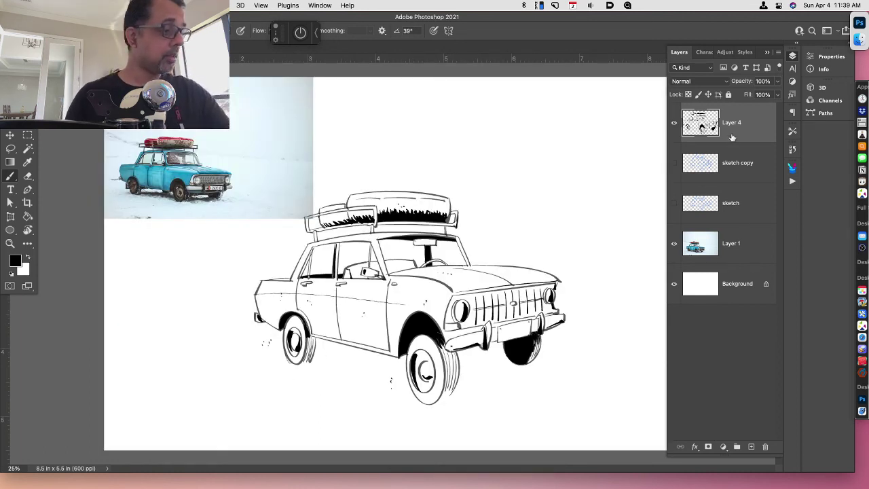
# Hide the reference photo on Layer 1 and reposition the inked car in the upper left of the canvas
pyautogui.press('v')
pyautogui.moveTo(573, 338); pyautogui.dragTo(608, 343)
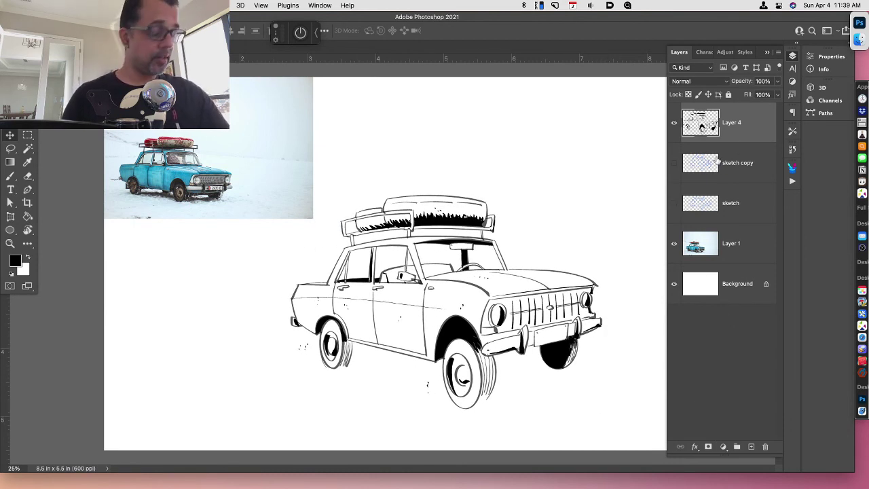
pyautogui.moveTo(596, 310); pyautogui.dragTo(628, 223)
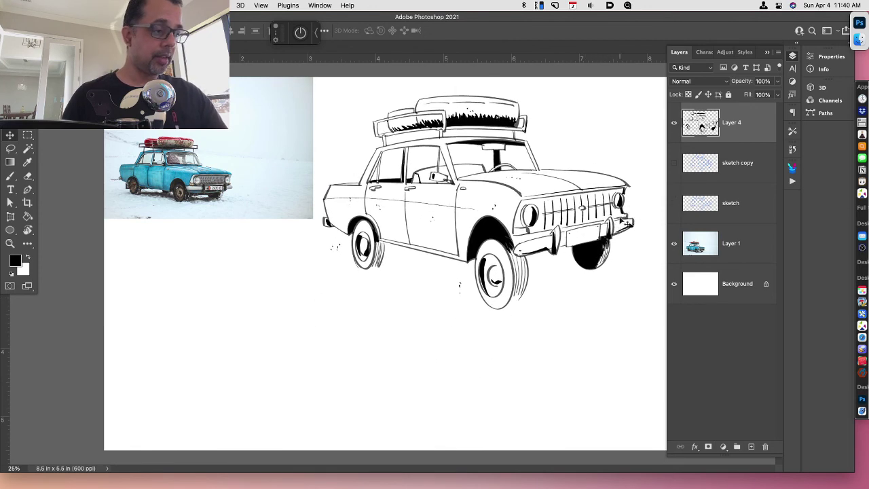
pyautogui.click(674, 246)
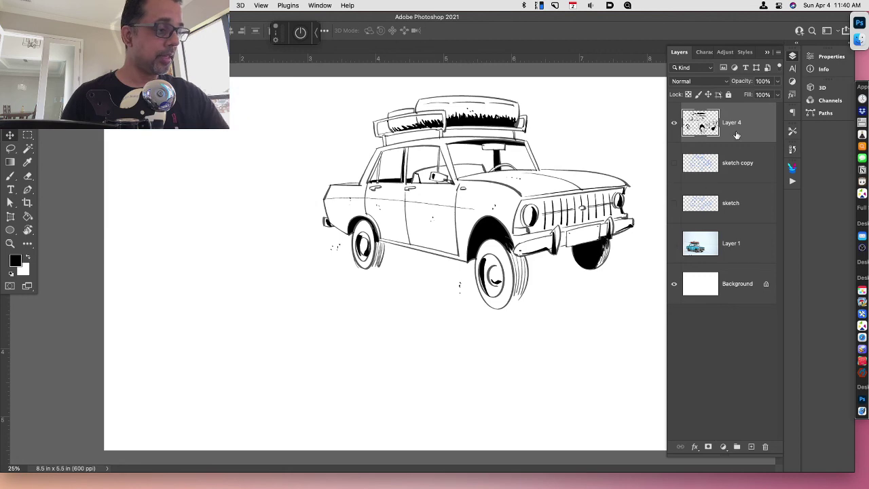
pyautogui.moveTo(605, 261); pyautogui.dragTo(410, 259)
# Duplicate the inked car layer, scale the copy to 70%, and place it in the lower right of the canvas
pyautogui.press('super+j')
pyautogui.moveTo(466, 291); pyautogui.dragTo(564, 421)
pyautogui.press('super+t')
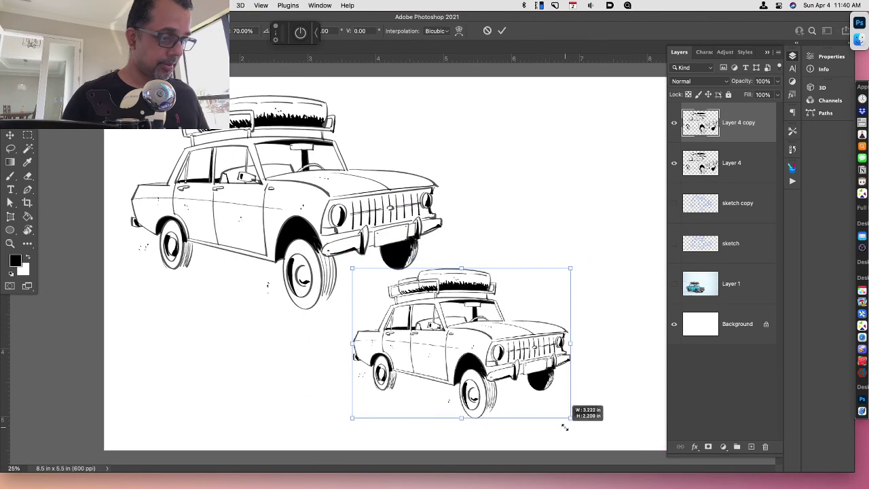
pyautogui.moveTo(526, 400); pyautogui.dragTo(584, 405)
pyautogui.press('Return')
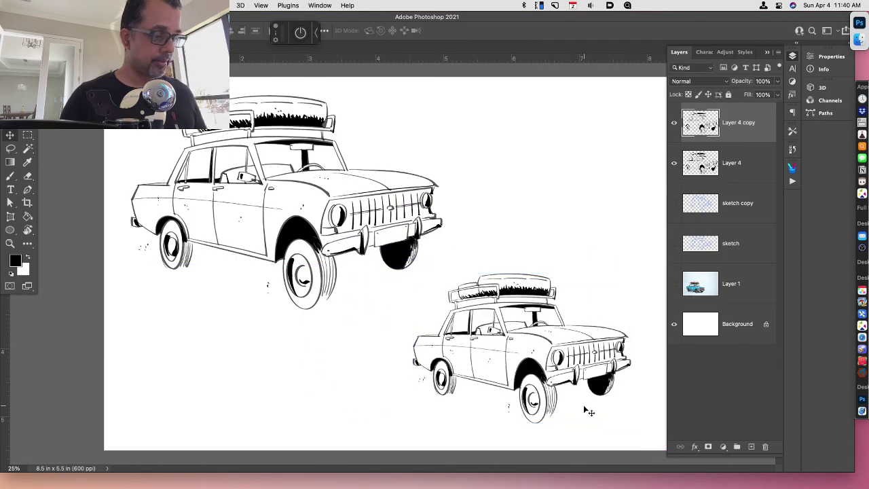
# Try a horizontal flip on the duplicate car, and scale it down slightly toward the canvas's lower right corner
pyautogui.press('super+t')
pyautogui.rightClick(568, 379)
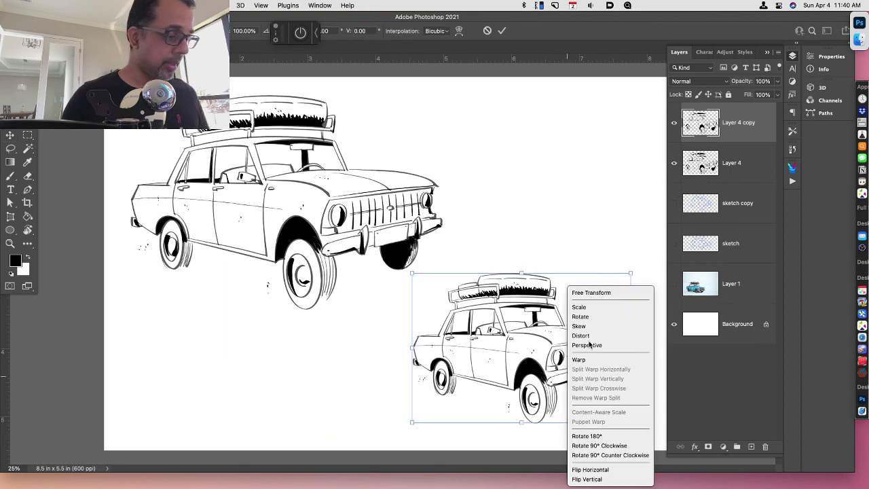
pyautogui.click(590, 469)
pyautogui.moveTo(631, 422); pyautogui.dragTo(618, 401)
pyautogui.press('Return')
# Scale the original car on Layer 4 to about 75% and keep it in the upper left of the canvas
pyautogui.click(731, 176)
pyautogui.press('super+t')
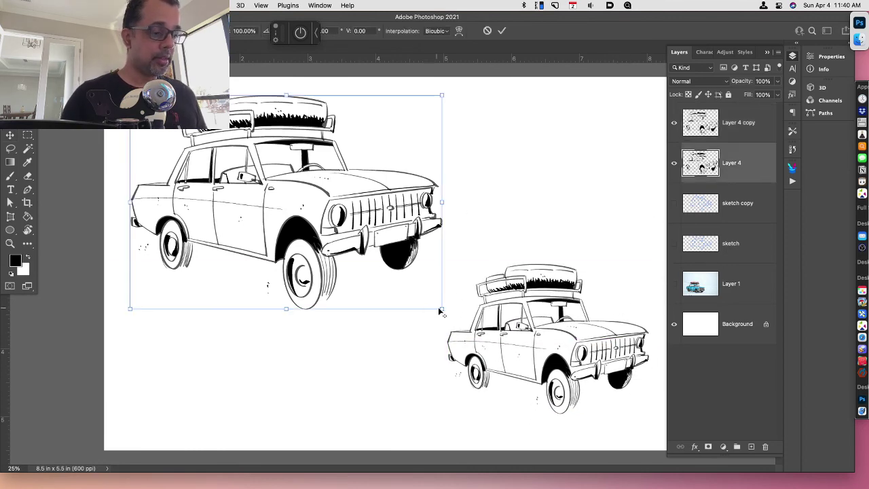
pyautogui.moveTo(442, 309); pyautogui.dragTo(404, 277)
pyautogui.moveTo(365, 216); pyautogui.dragTo(326, 197)
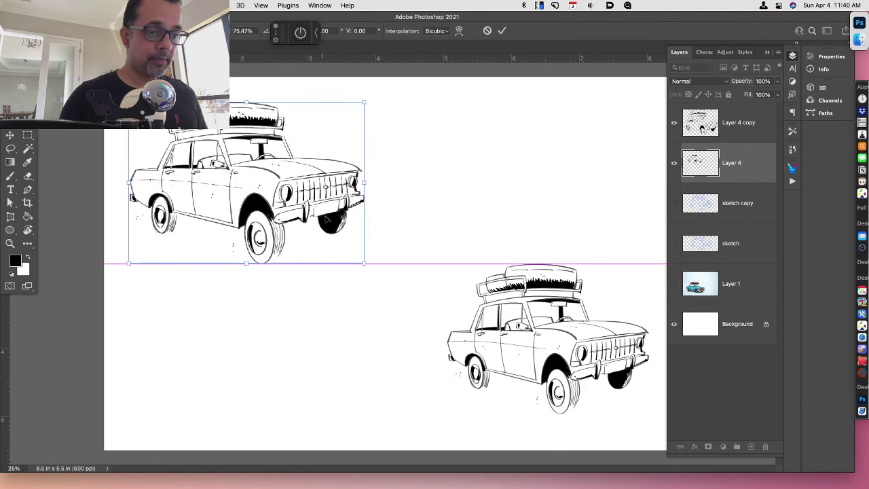
pyautogui.press('Return')
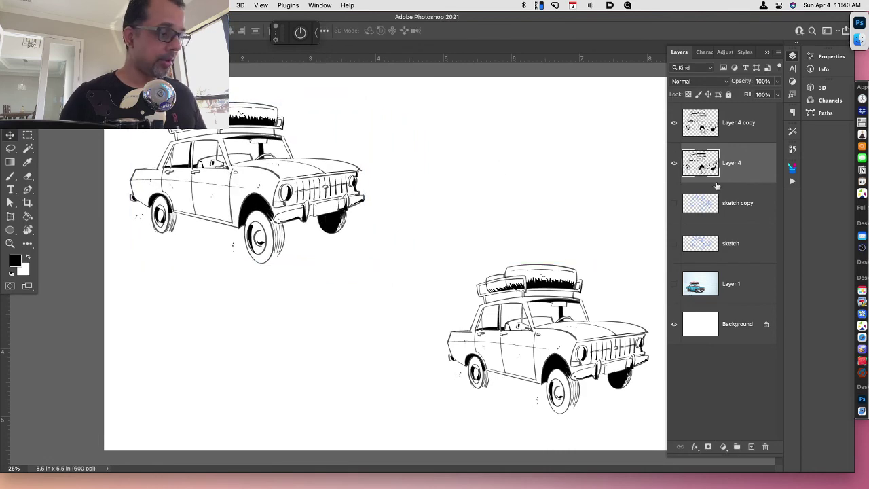
# Move the duplicate car up beside the original and enlarge it slightly
pyautogui.click(742, 117)
pyautogui.press('super+t')
pyautogui.moveTo(554, 292); pyautogui.dragTo(524, 134)
pyautogui.moveTo(618, 257); pyautogui.dragTo(642, 271)
pyautogui.press('Return')
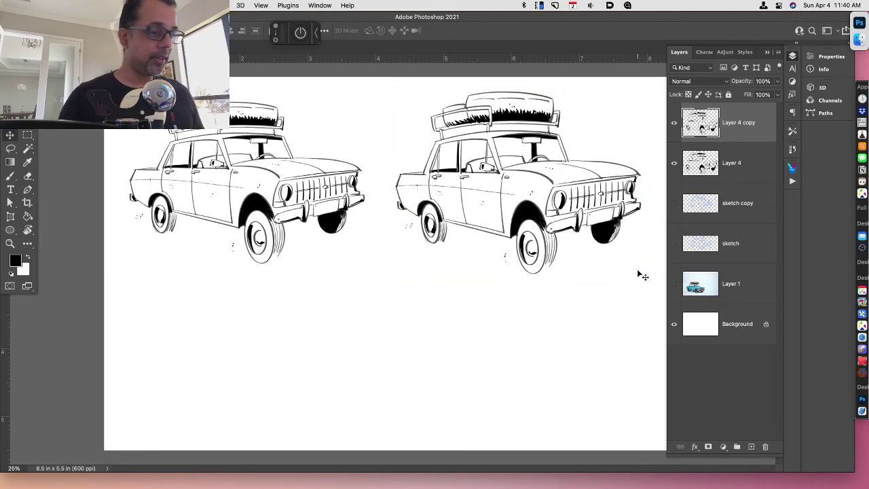
# Move both car drawings down together toward the canvas's vertical middle, and select the sketch copy layer
pyautogui.moveTo(491, 168); pyautogui.dragTo(486, 233)
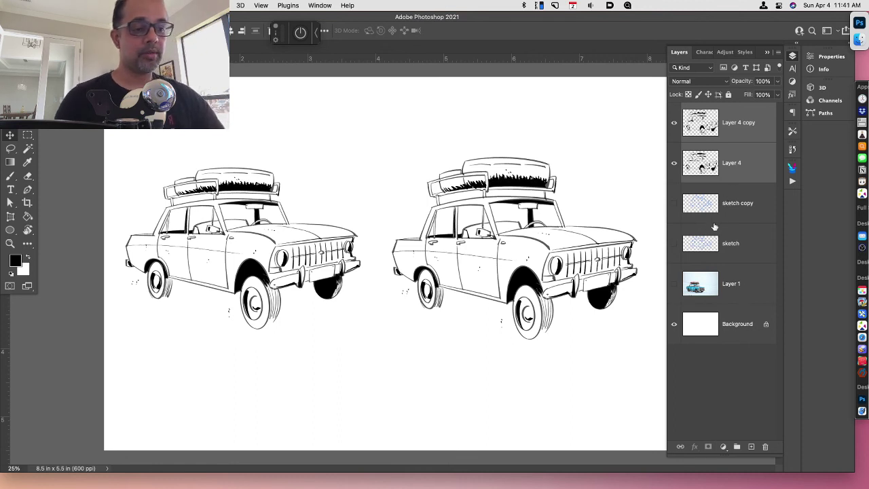
pyautogui.click(738, 171)
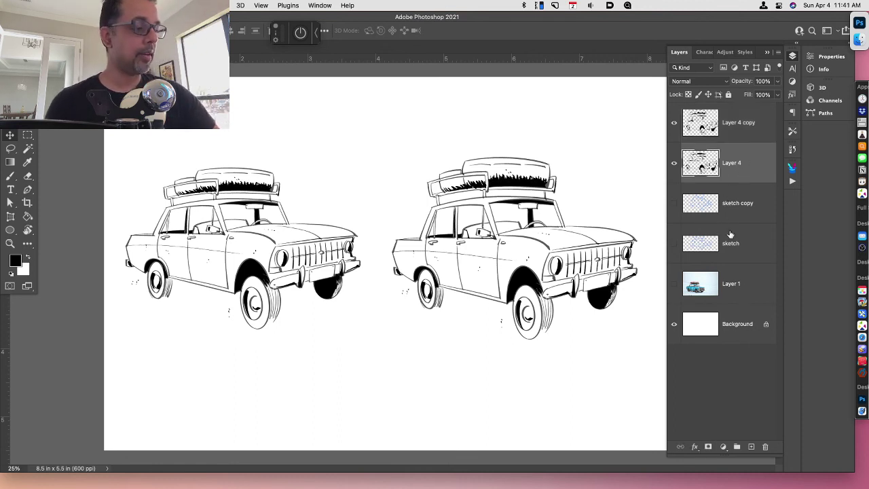
pyautogui.click(738, 198)
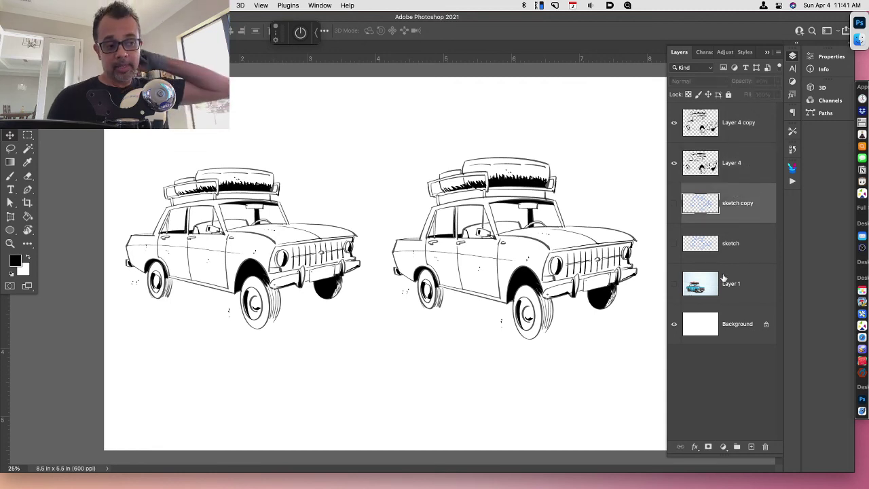